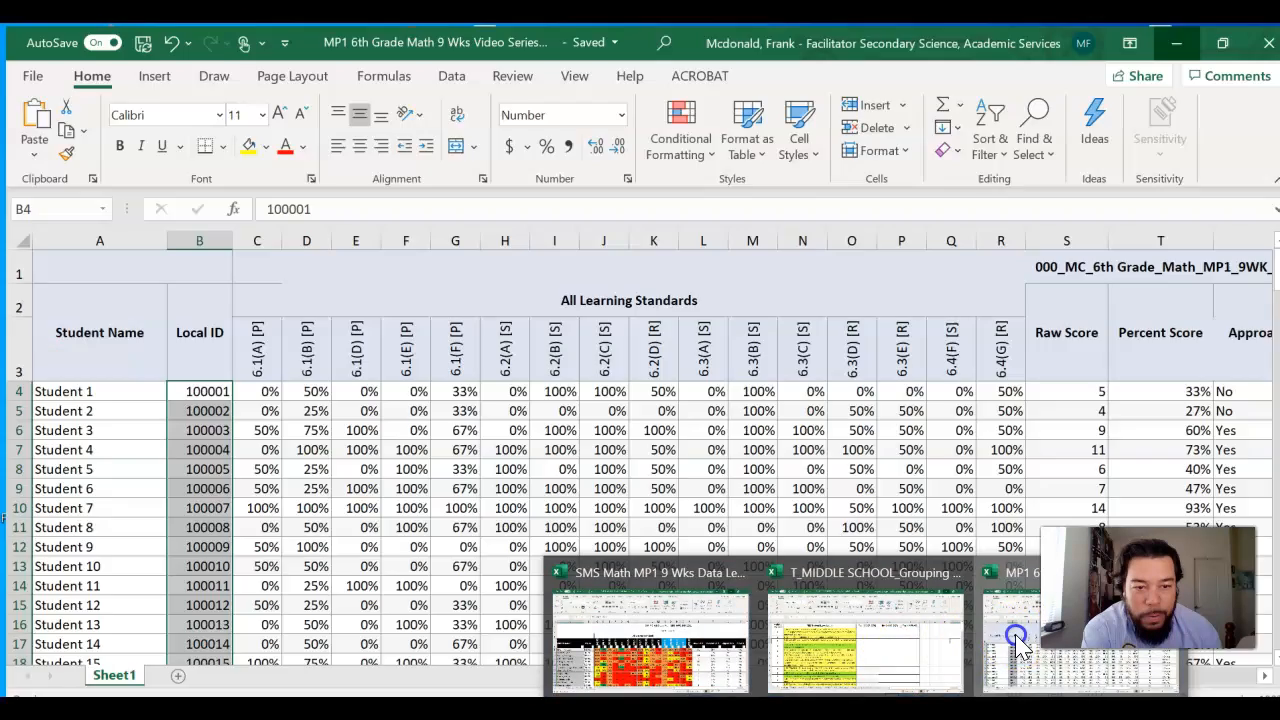
# Step: Switch to the MP1 6th Grade Math 9 Wks workbook and examine the student rows, standards columns, and the score, campus, instructor and period columns
pyautogui.click(1016, 640)
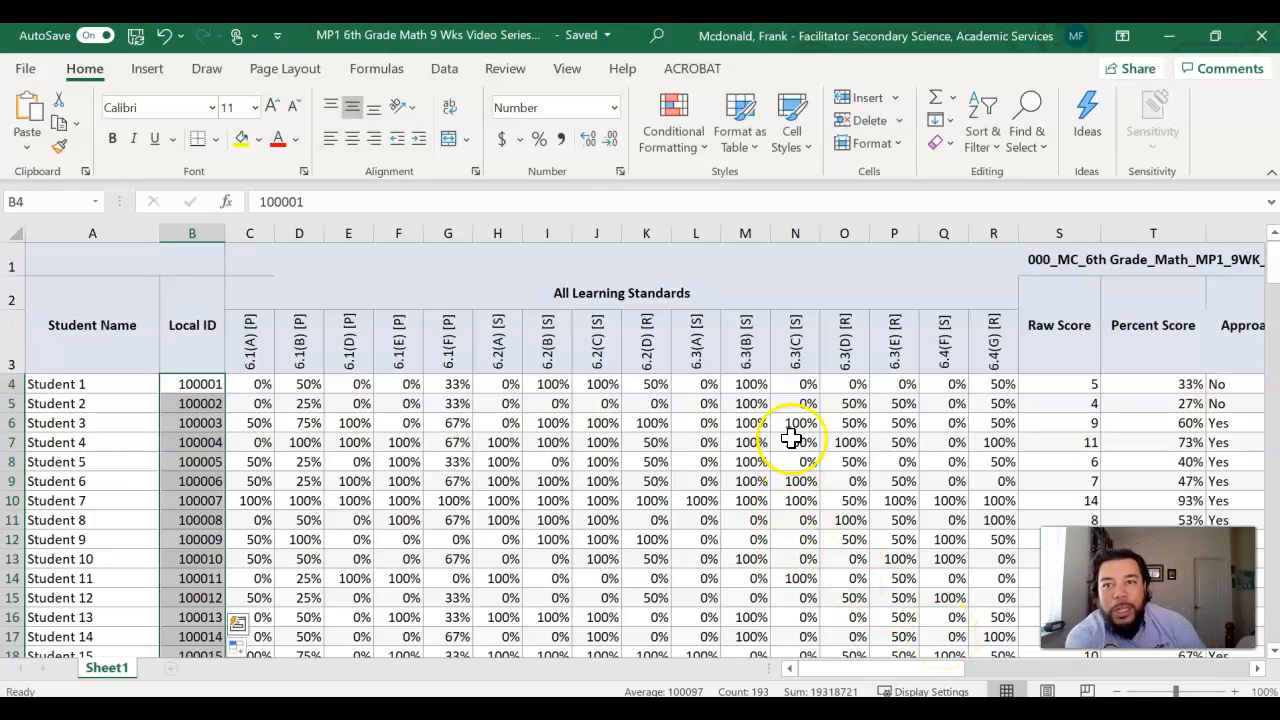
pyautogui.click(503, 462)
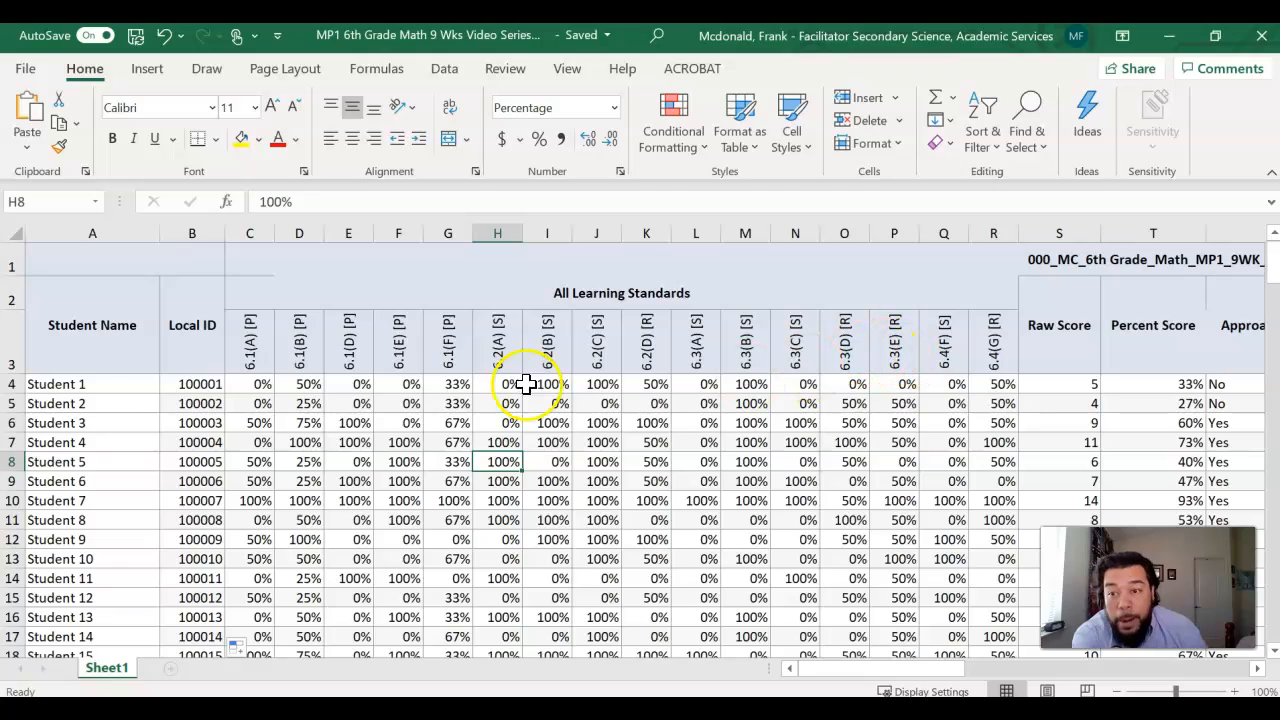
pyautogui.scroll(-10, 110, 415)
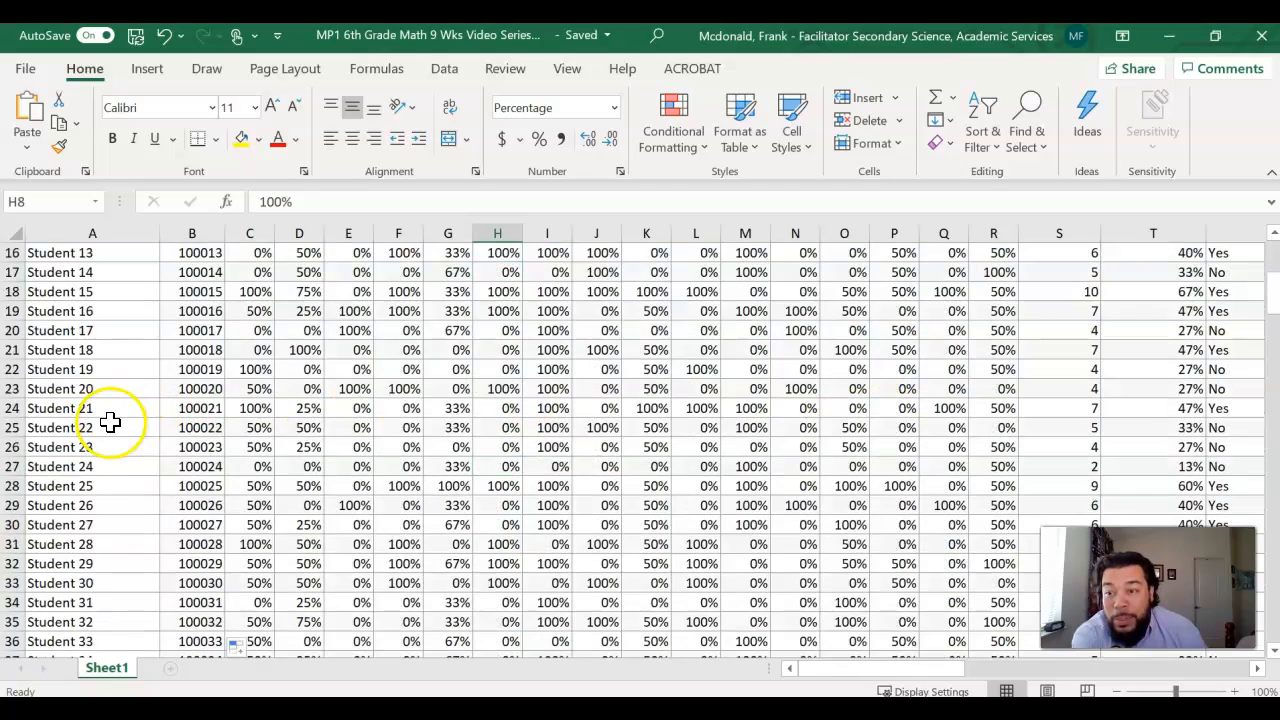
pyautogui.scroll(10, 106, 425)
pyautogui.scroll(-3, 171, 414)
pyautogui.scroll(3, 171, 414)
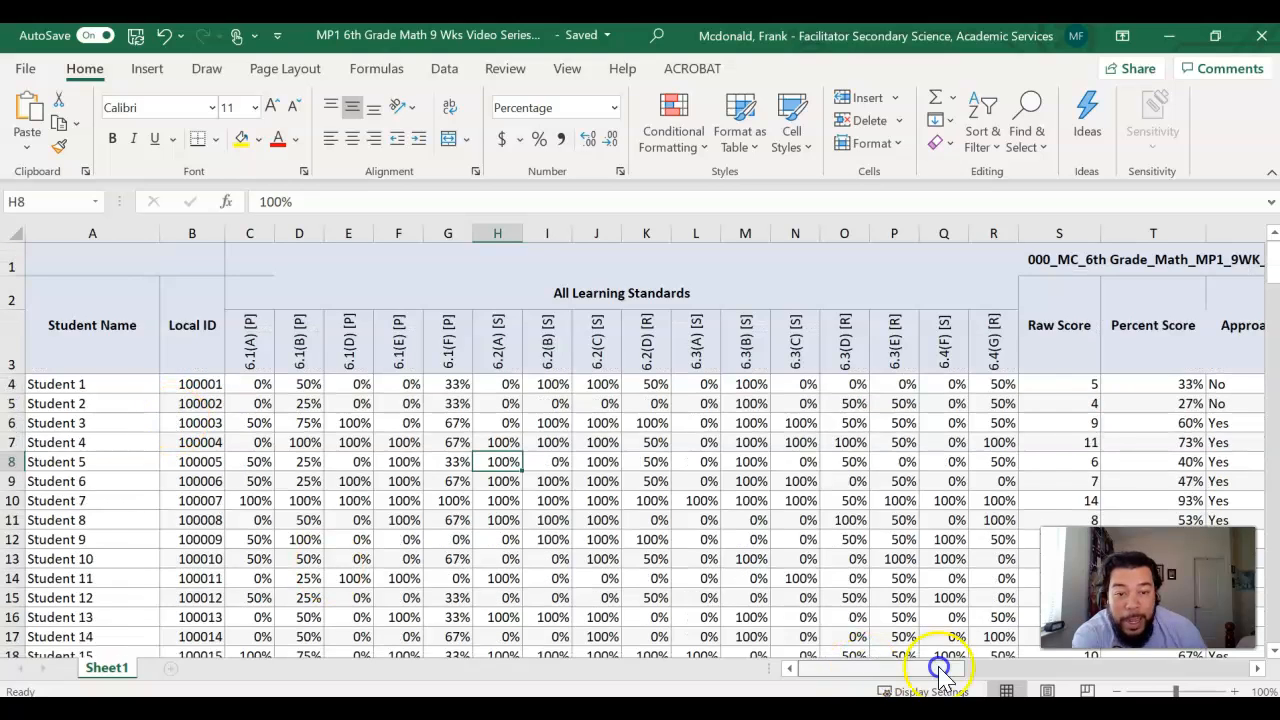
pyautogui.moveTo(943, 666); pyautogui.dragTo(1223, 671)
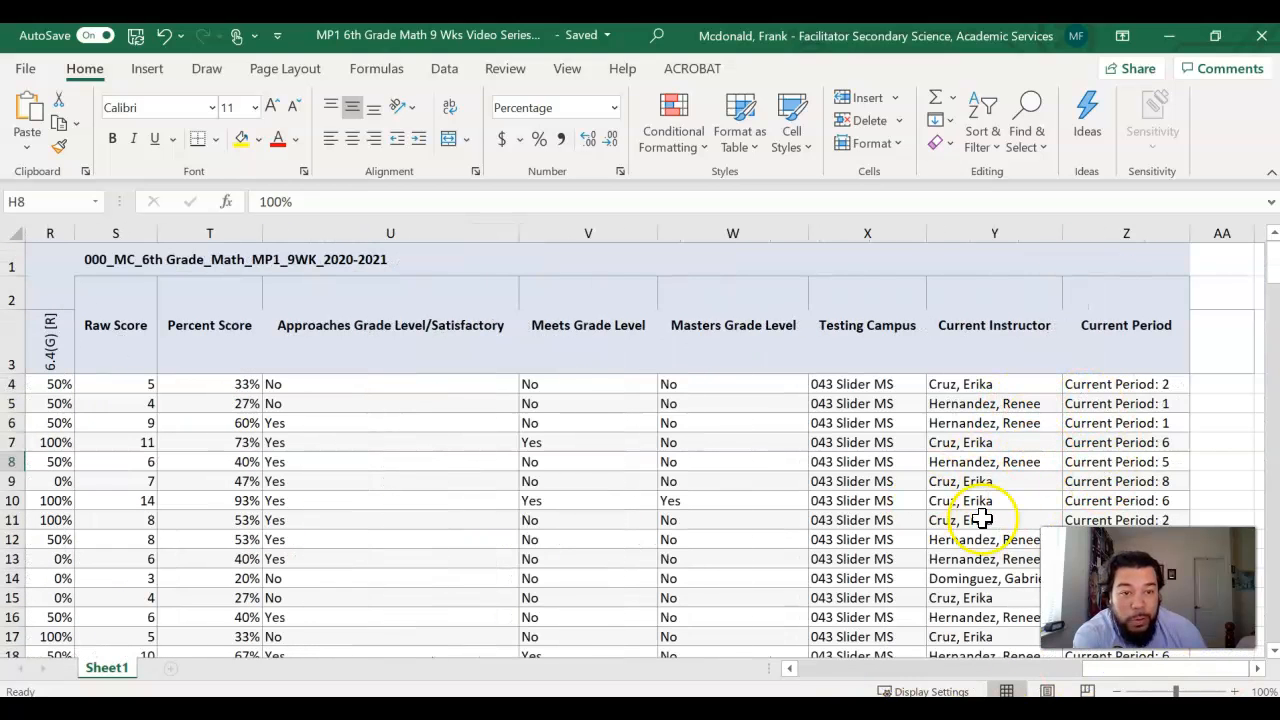
pyautogui.moveTo(1104, 672); pyautogui.dragTo(814, 651)
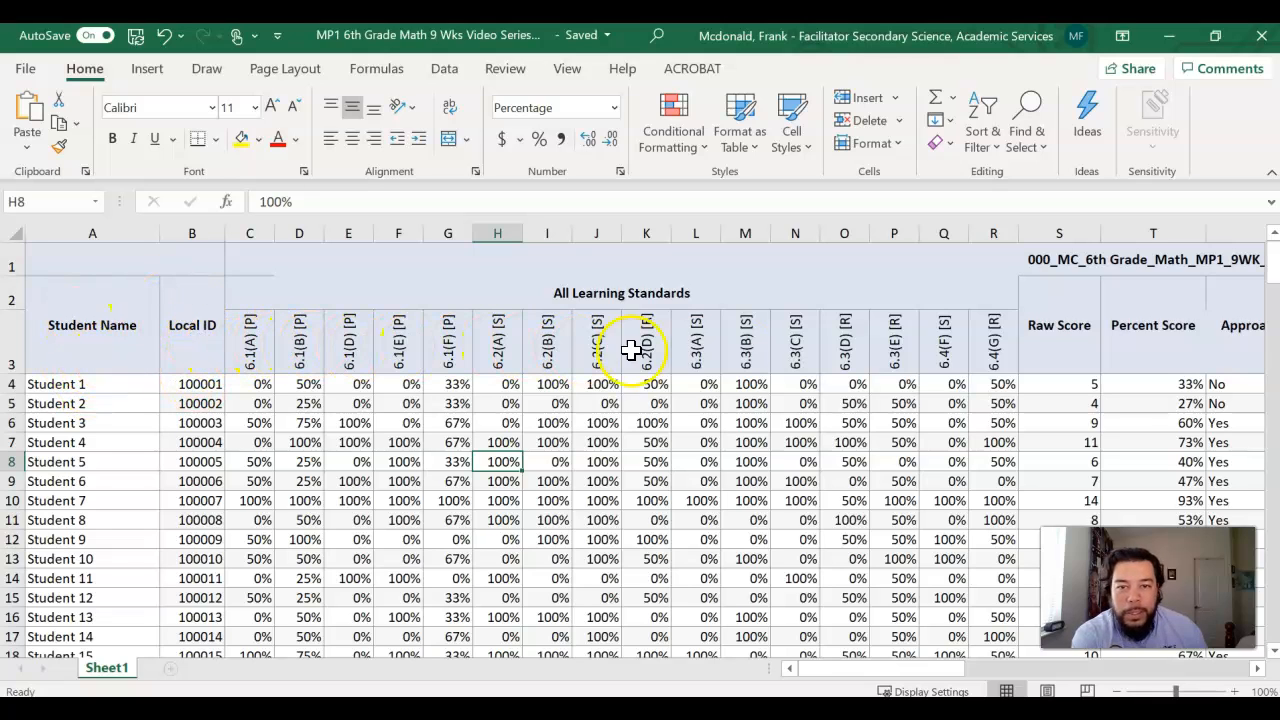
pyautogui.moveTo(945, 668); pyautogui.dragTo(884, 660)
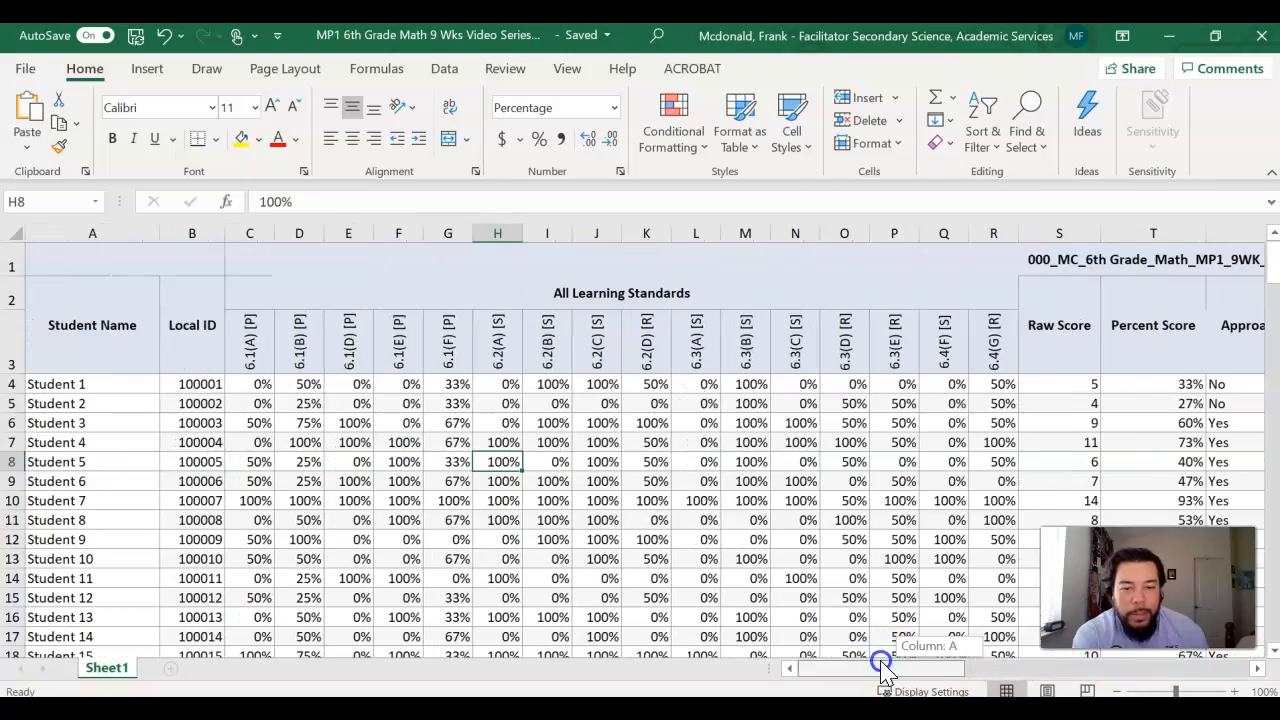
# Step: Unmerge the Student Name and Local ID header cells spanning rows 2 and 3
pyautogui.click(74, 330)
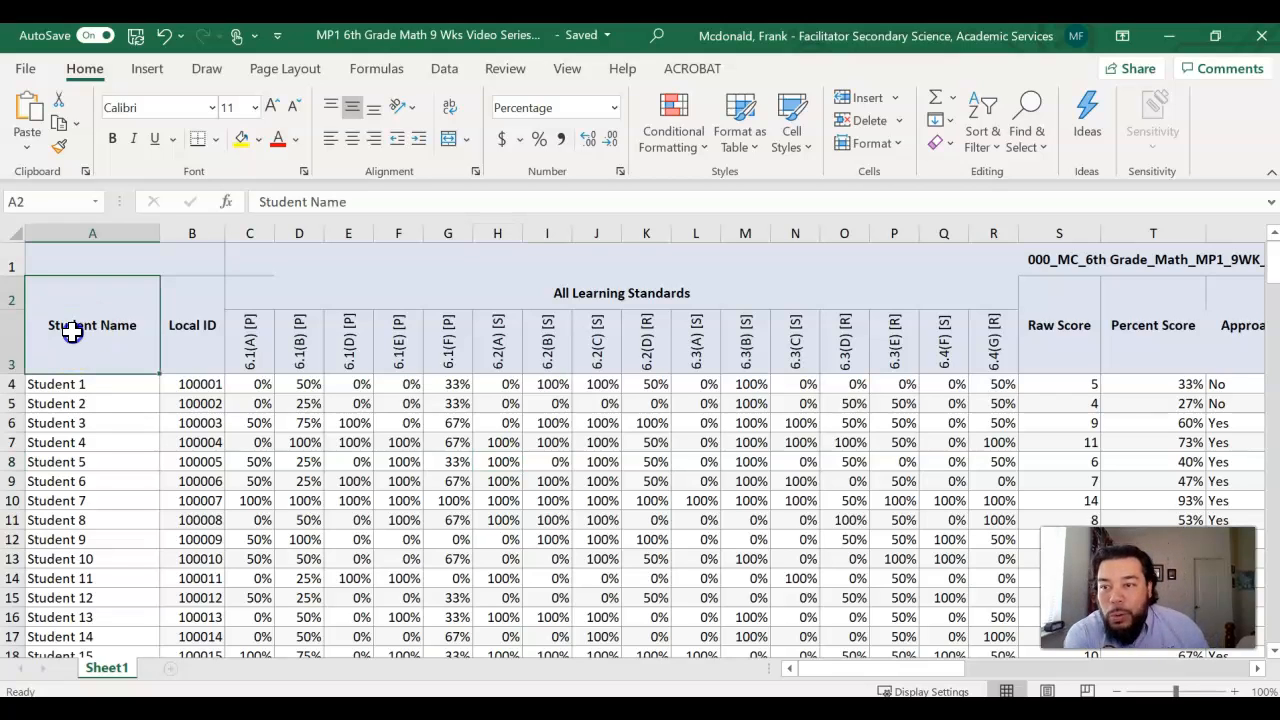
pyautogui.moveTo(115, 327); pyautogui.dragTo(177, 323)
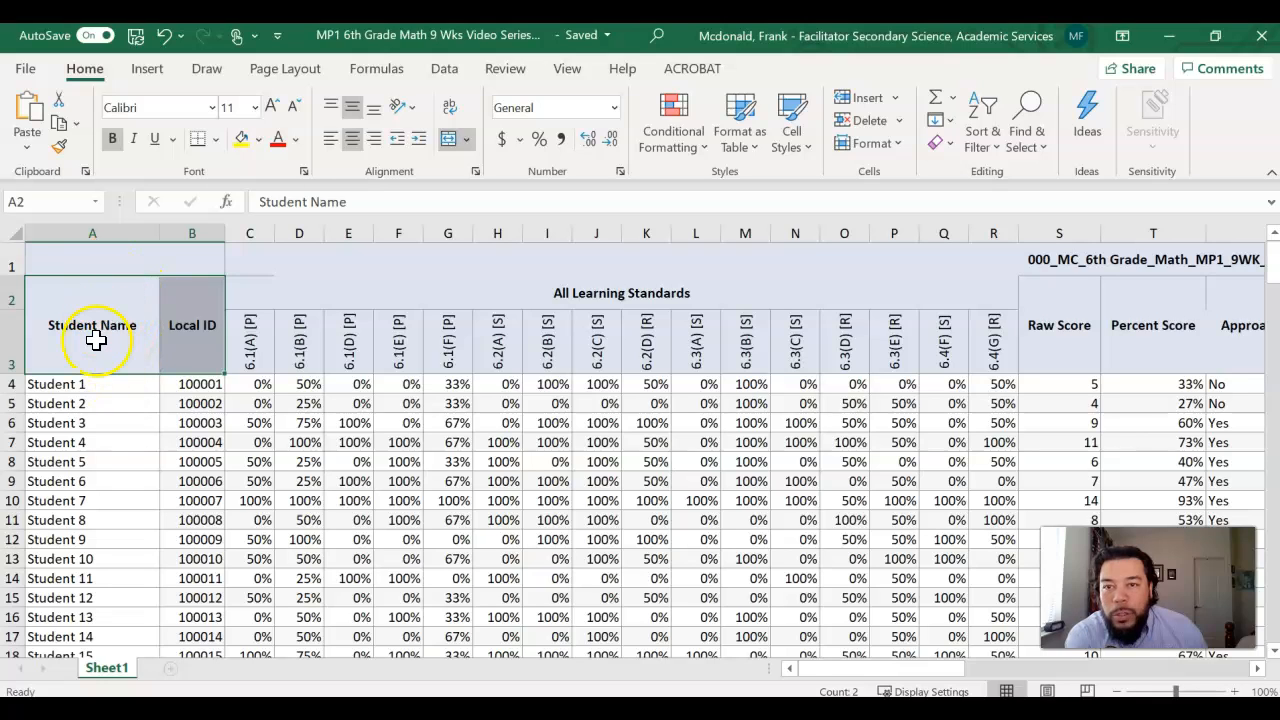
pyautogui.click(451, 141)
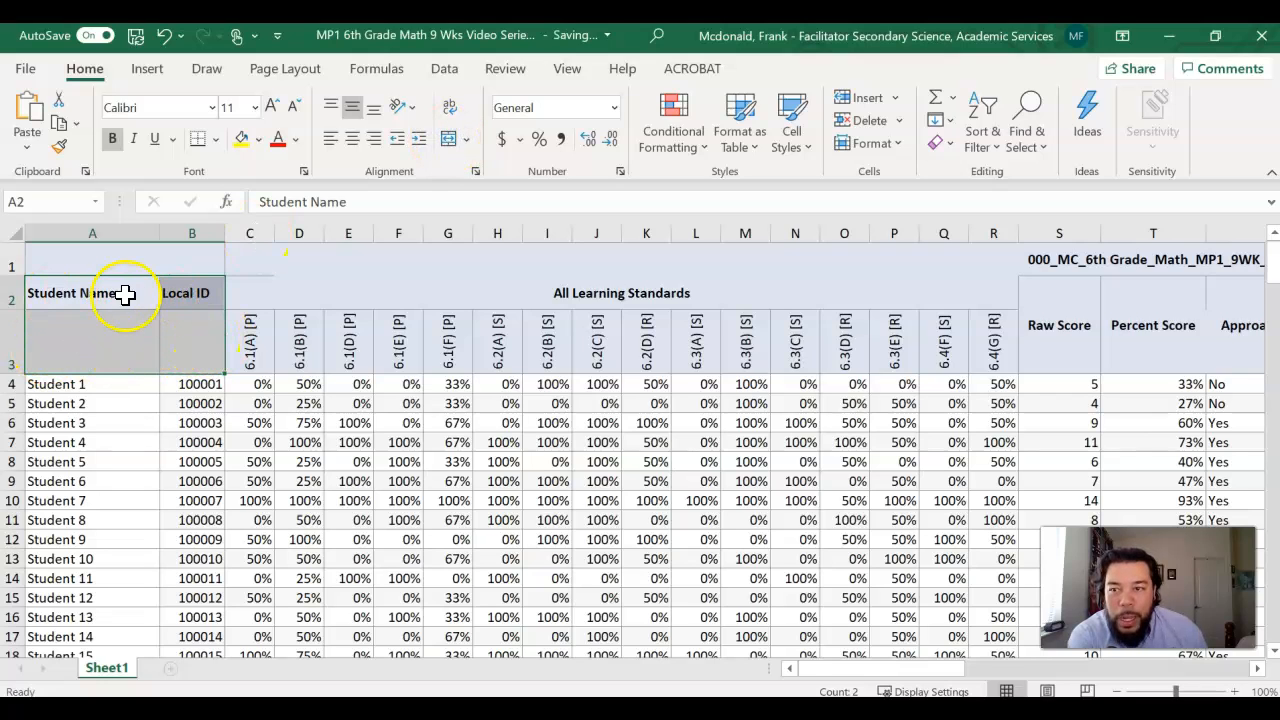
# Step: Cut the Student Name and Local ID headers from row 2 and paste them into row 3, starting at cell A3
pyautogui.click(74, 293)
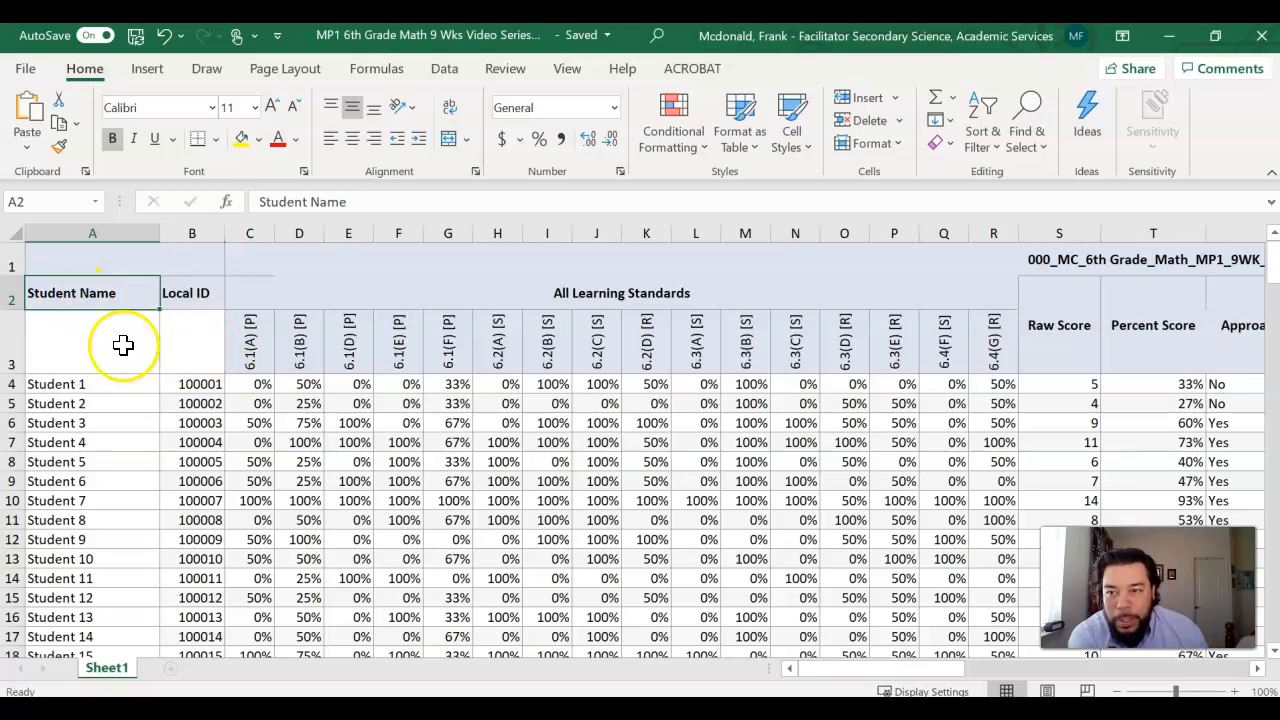
pyautogui.moveTo(148, 285); pyautogui.dragTo(186, 289)
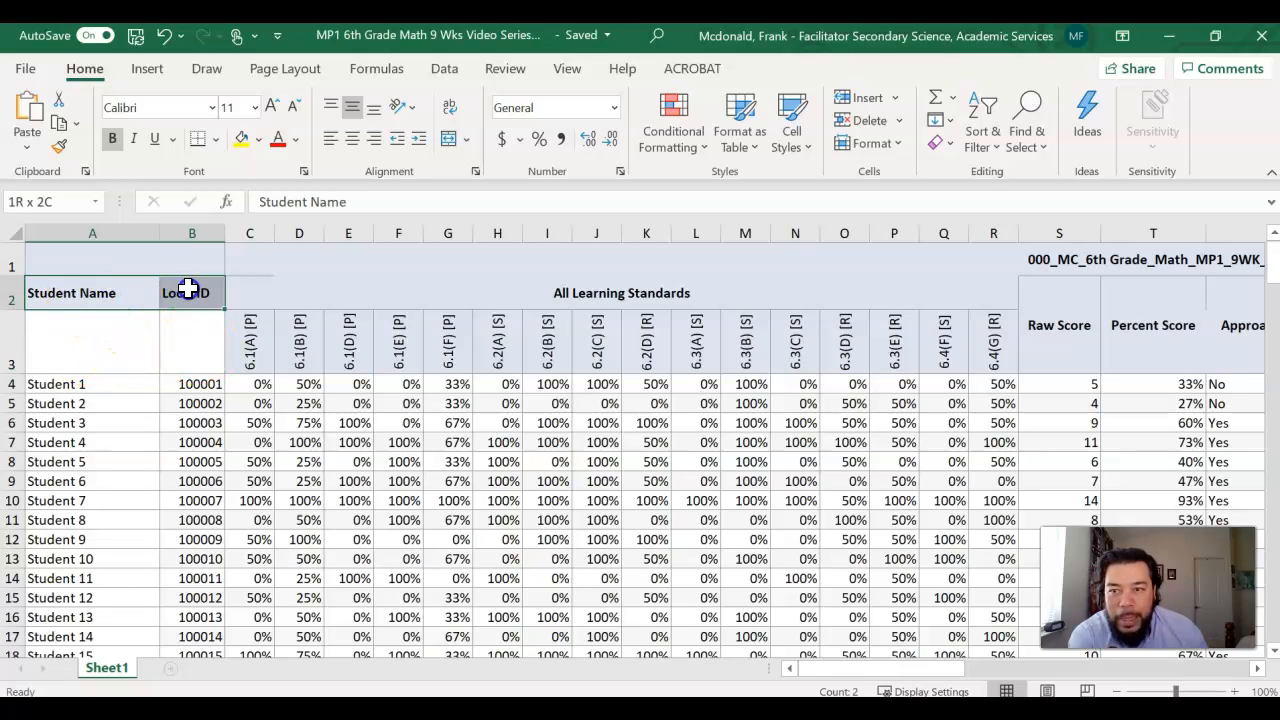
pyautogui.rightClick(200, 293)
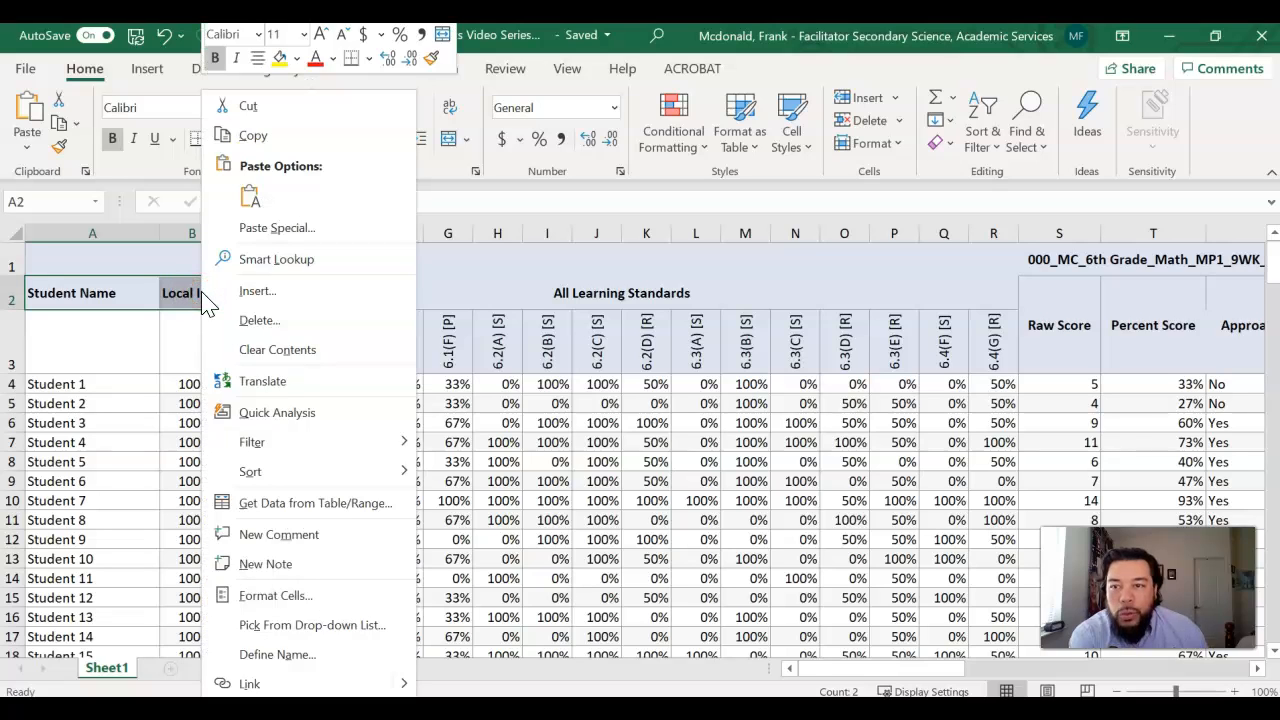
pyautogui.click(250, 108)
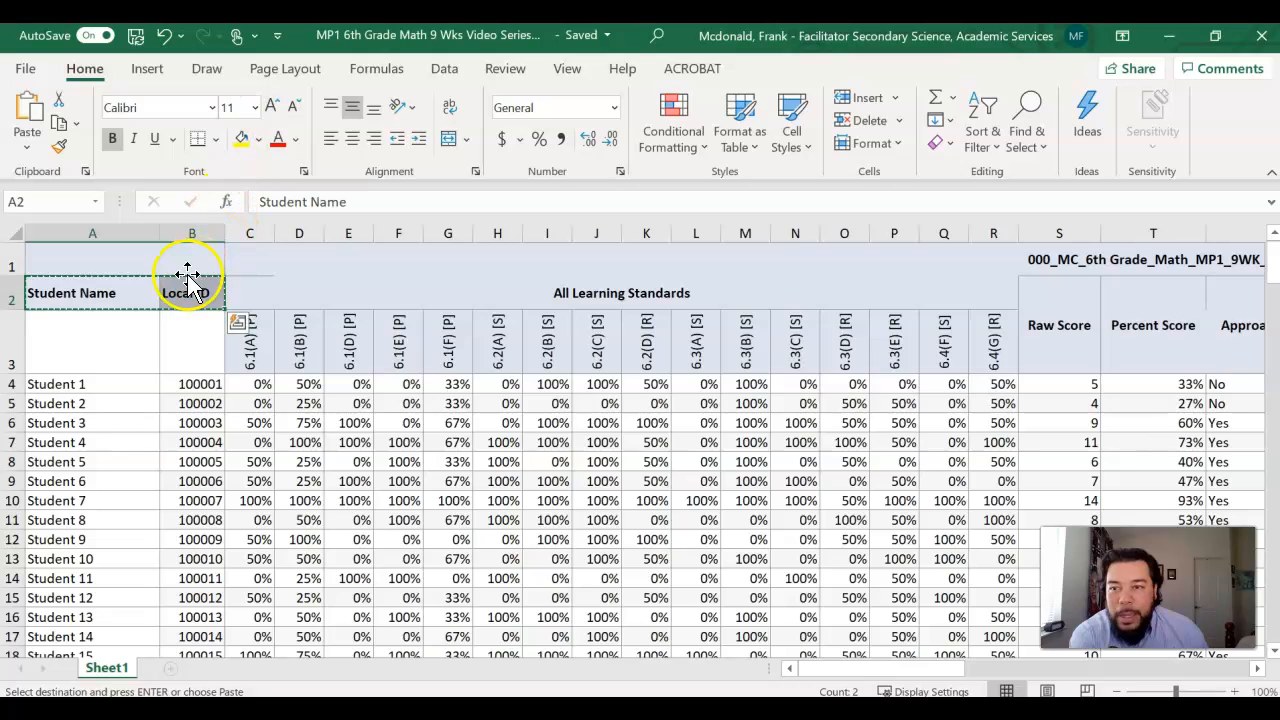
pyautogui.click(76, 349)
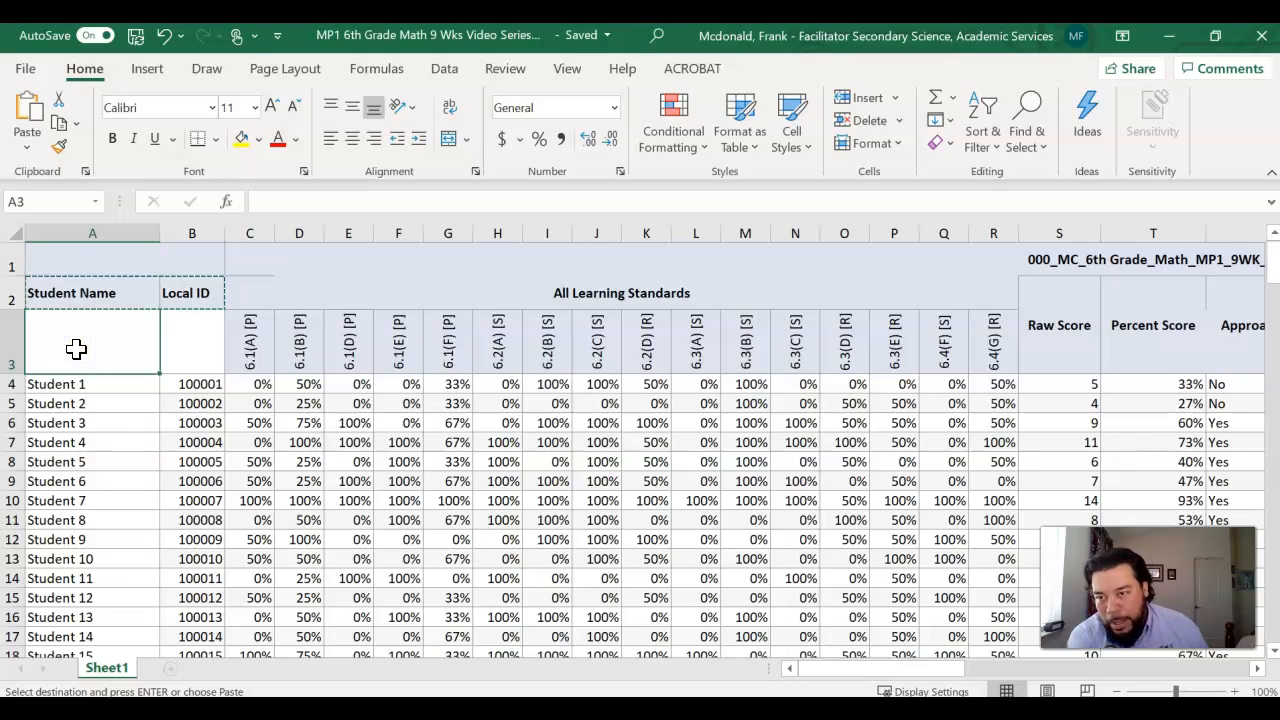
pyautogui.rightClick(76, 349)
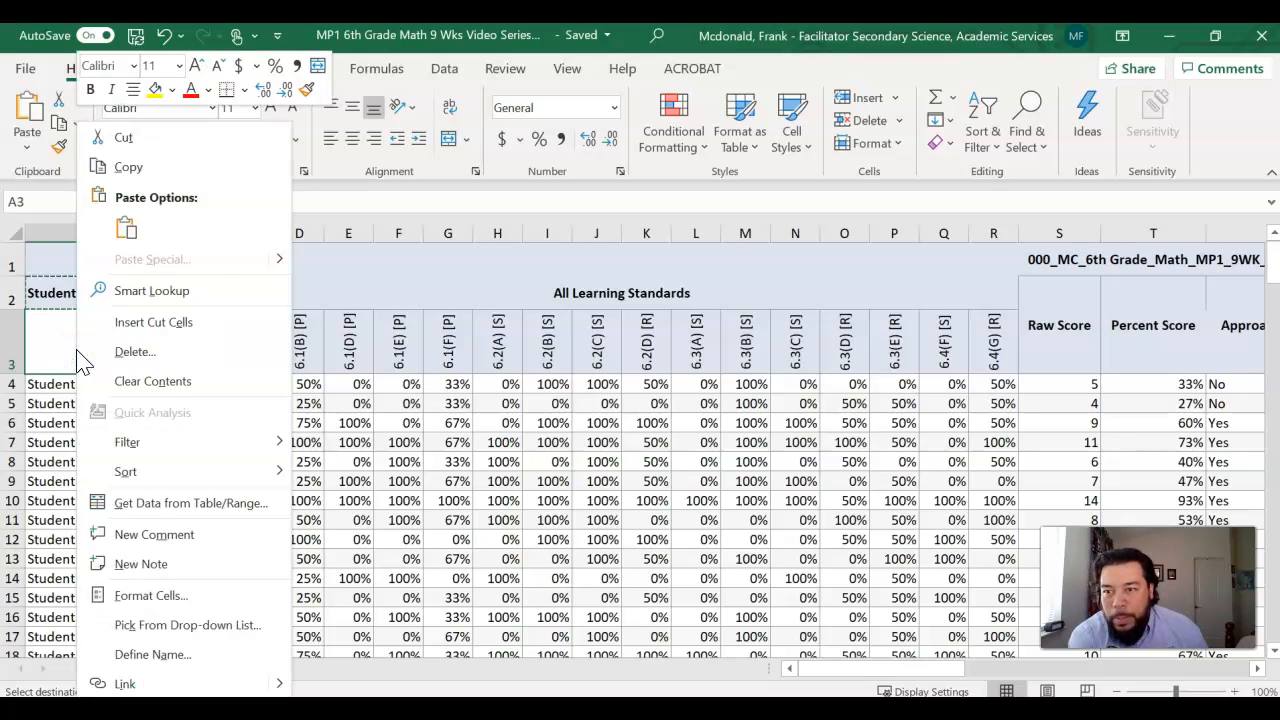
pyautogui.click(126, 229)
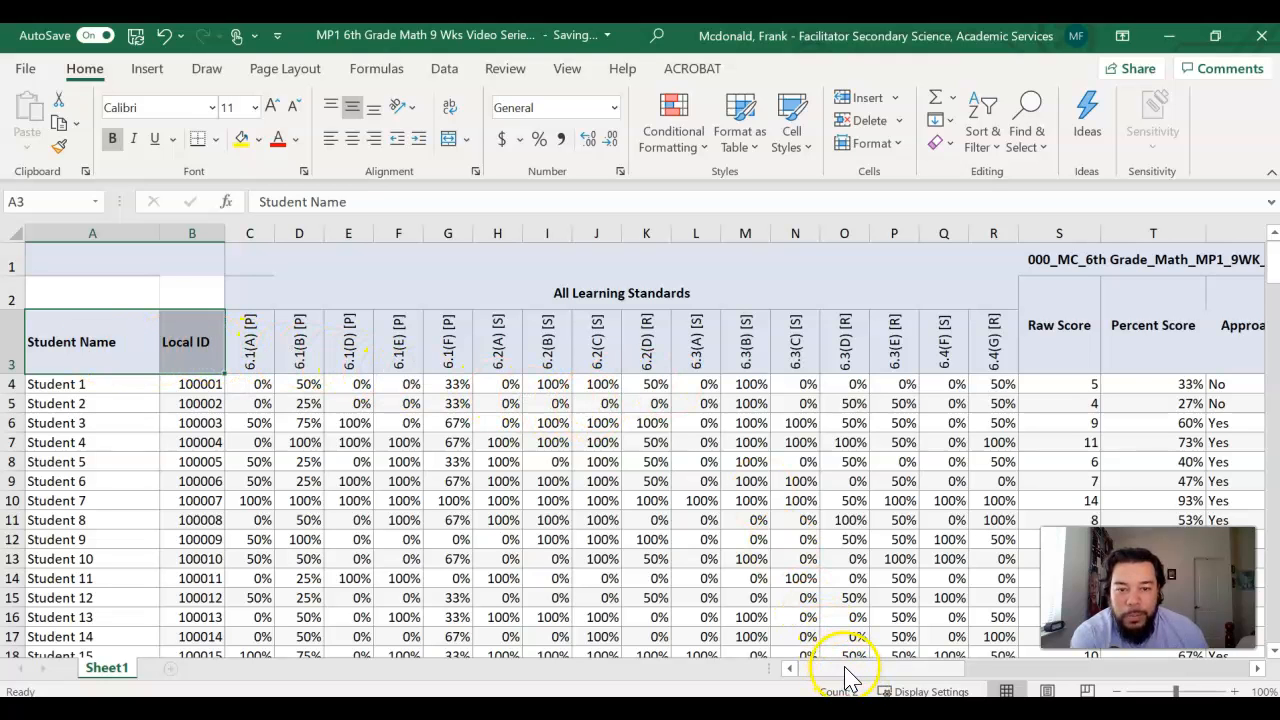
# Step: Unmerge the header cells from Raw Score through Current Period in columns S to Z, rows 2 and 3
pyautogui.moveTo(846, 670); pyautogui.dragTo(1114, 656)
pyautogui.moveTo(179, 315); pyautogui.dragTo(1134, 309)
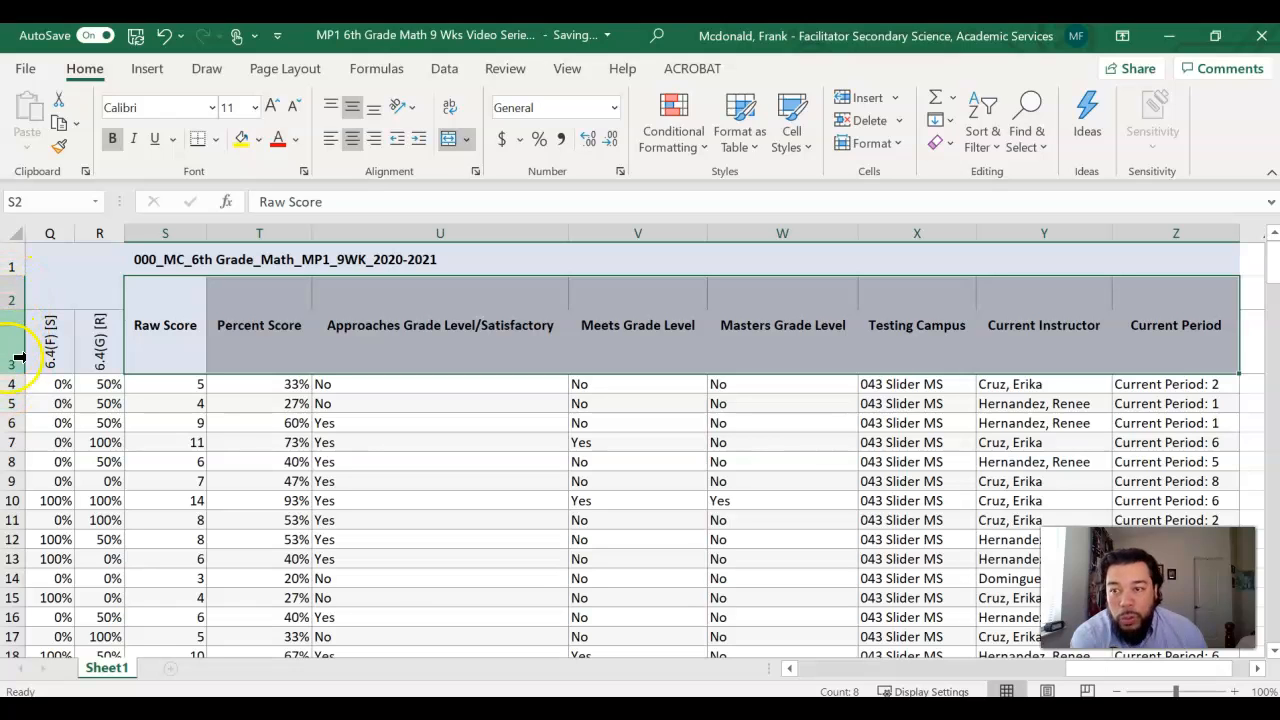
pyautogui.click(447, 142)
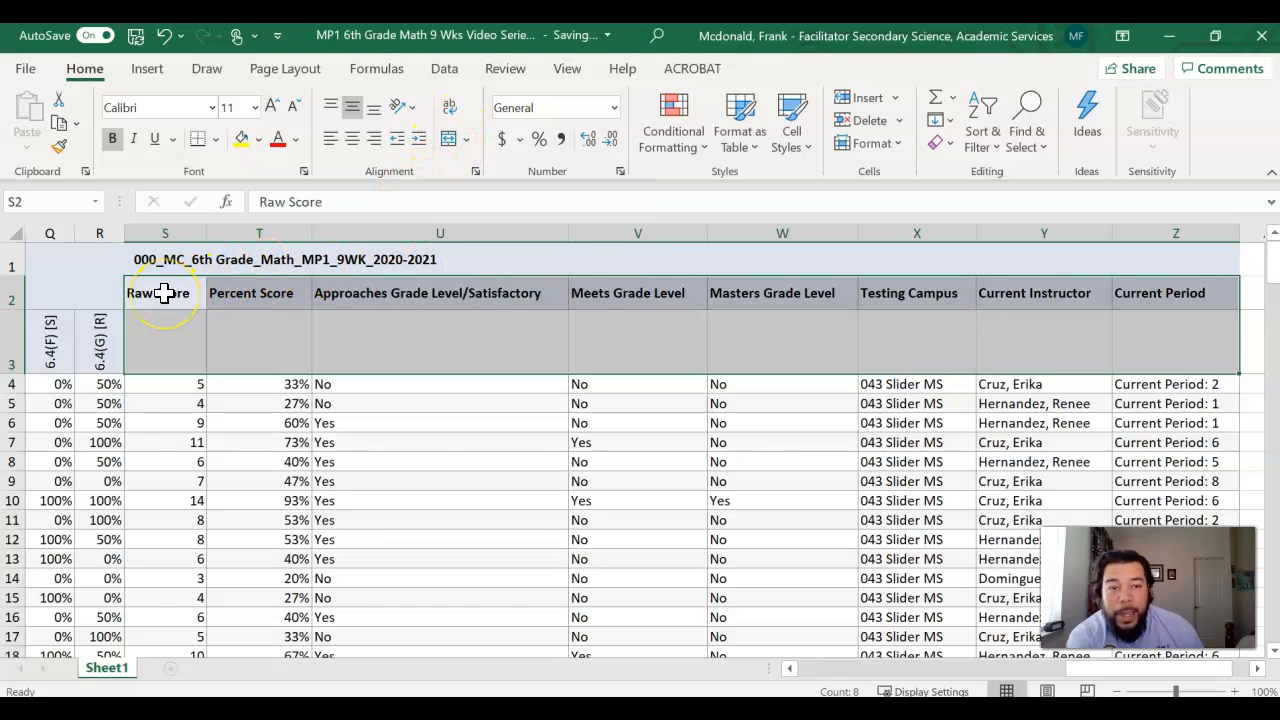
# Step: Cut the Raw Score through Current Period headers from row 2 and paste them into row 3, starting at cell S3
pyautogui.moveTo(163, 293); pyautogui.dragTo(1164, 293)
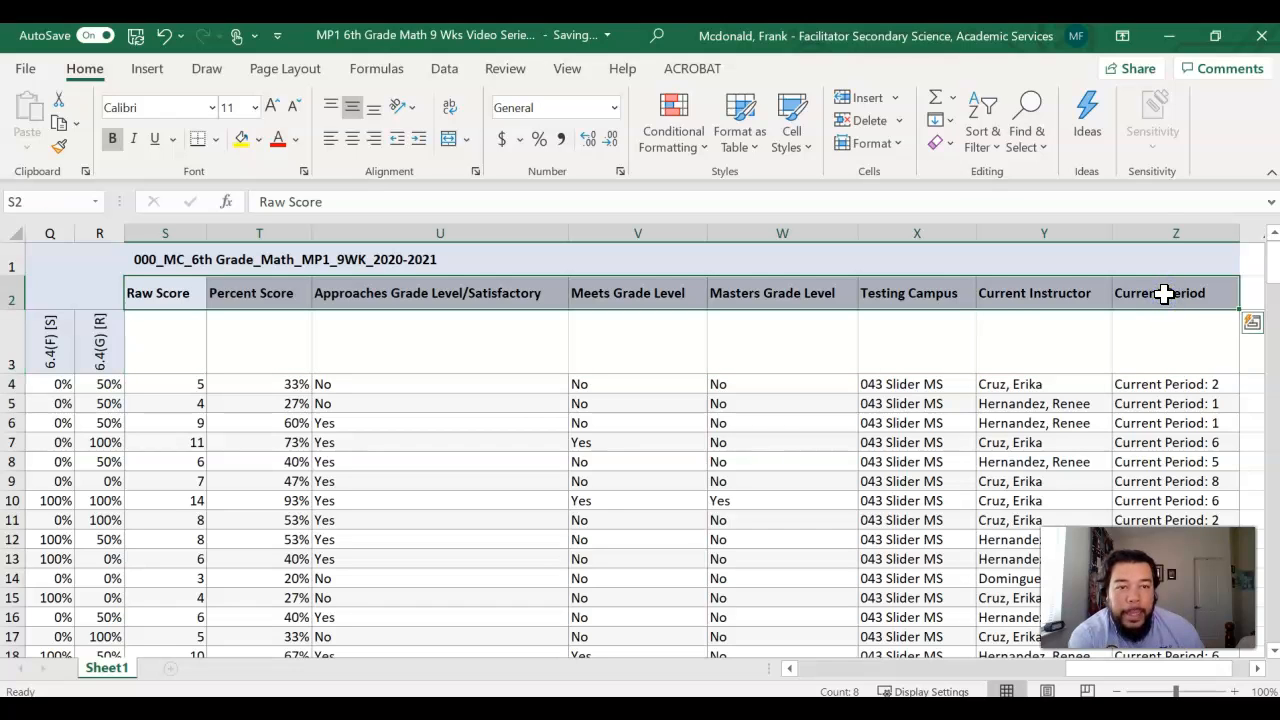
pyautogui.rightClick(1164, 293)
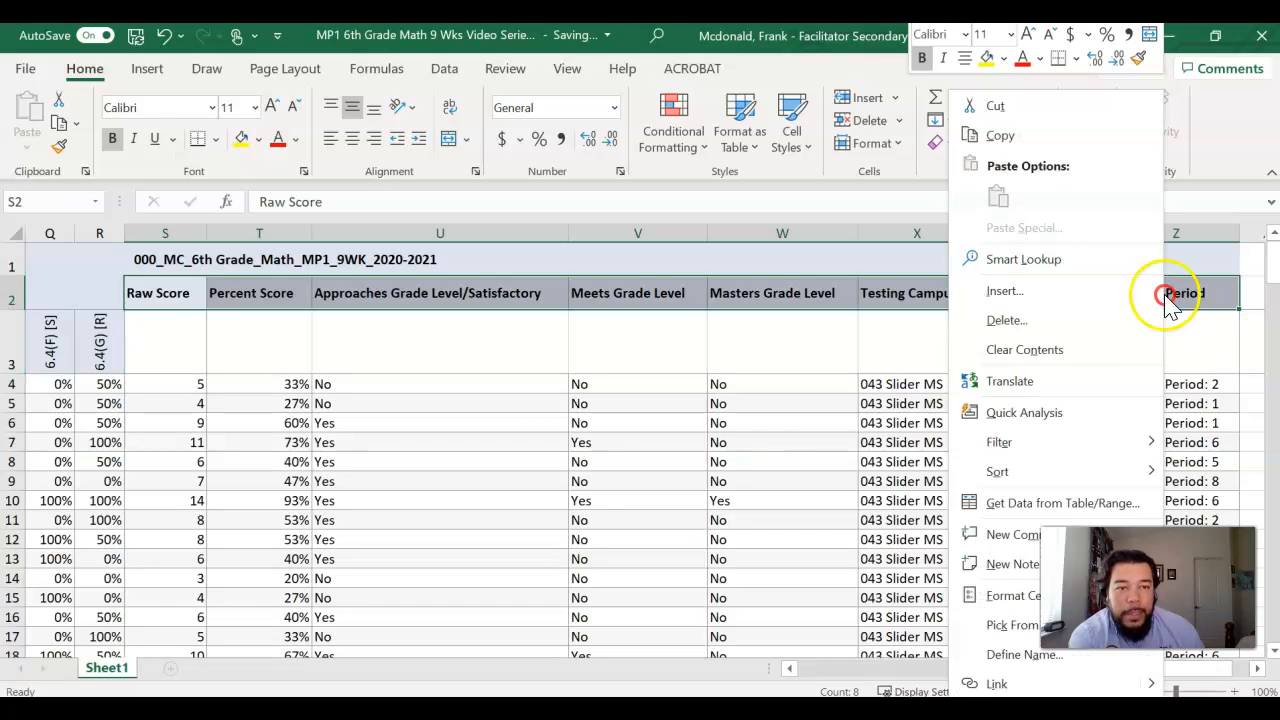
pyautogui.click(1002, 130)
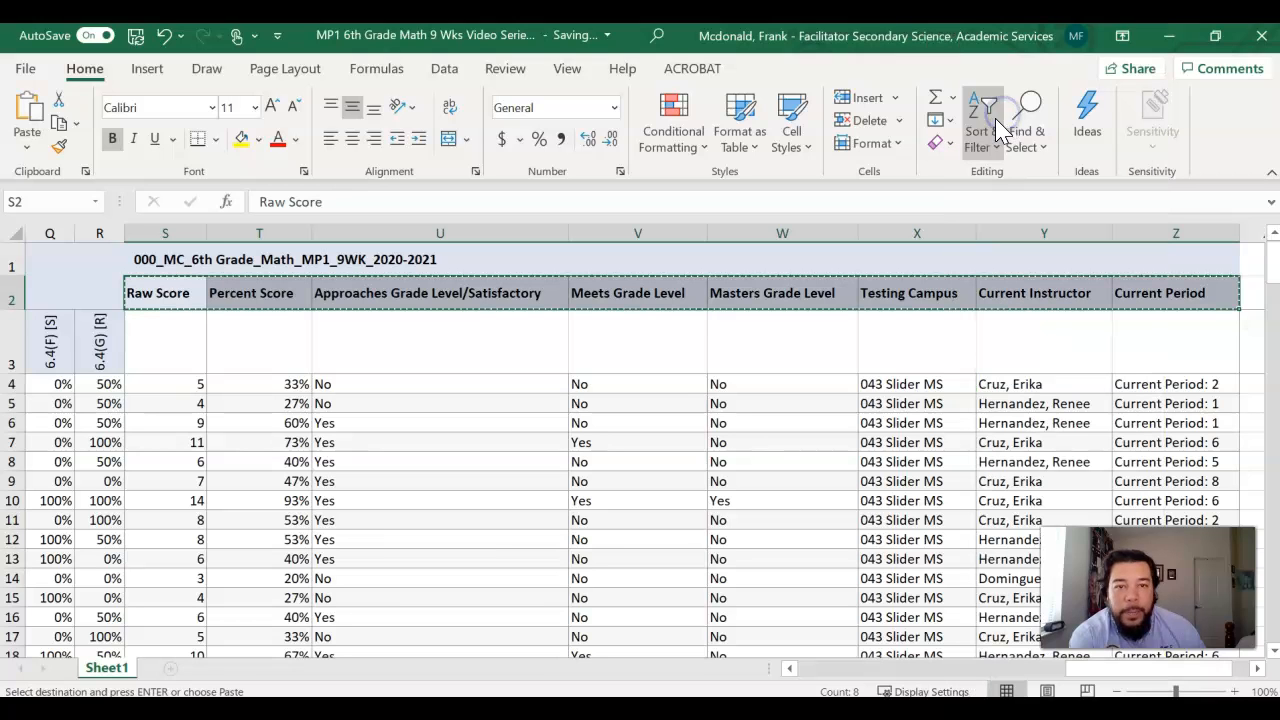
pyautogui.click(180, 340)
pyautogui.rightClick(178, 340)
pyautogui.click(220, 232)
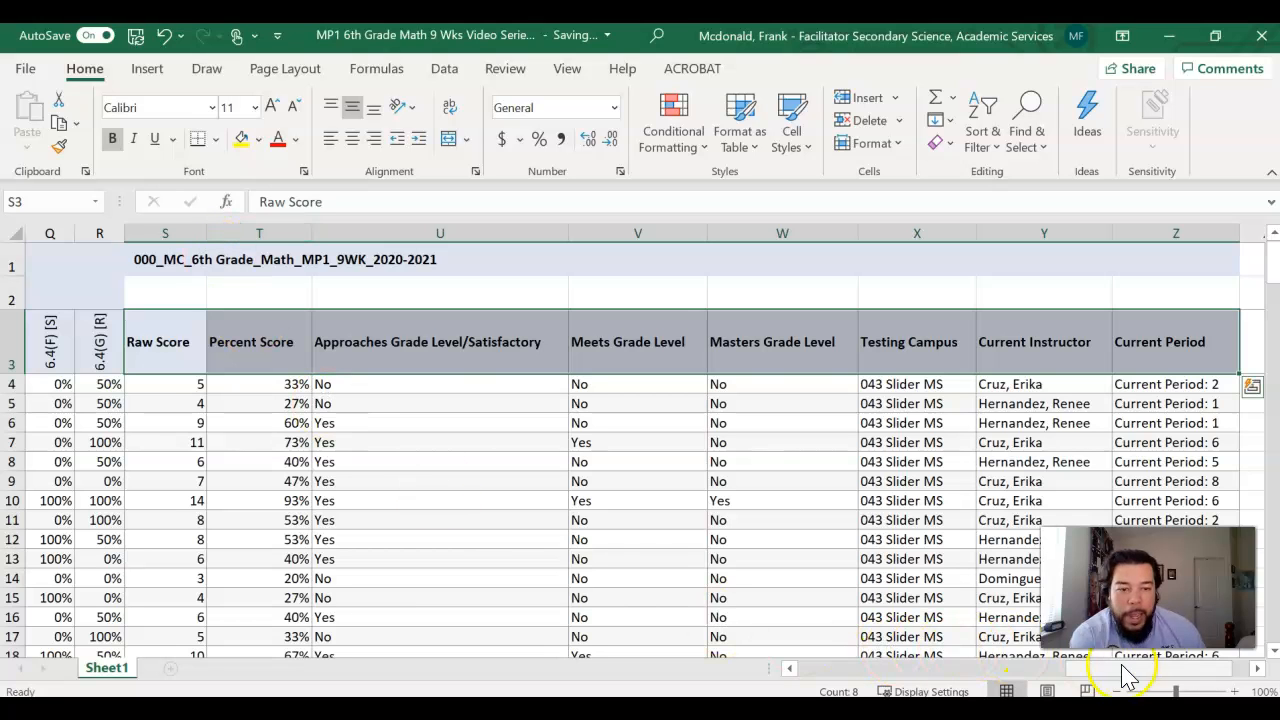
pyautogui.moveTo(1118, 680); pyautogui.dragTo(688, 680)
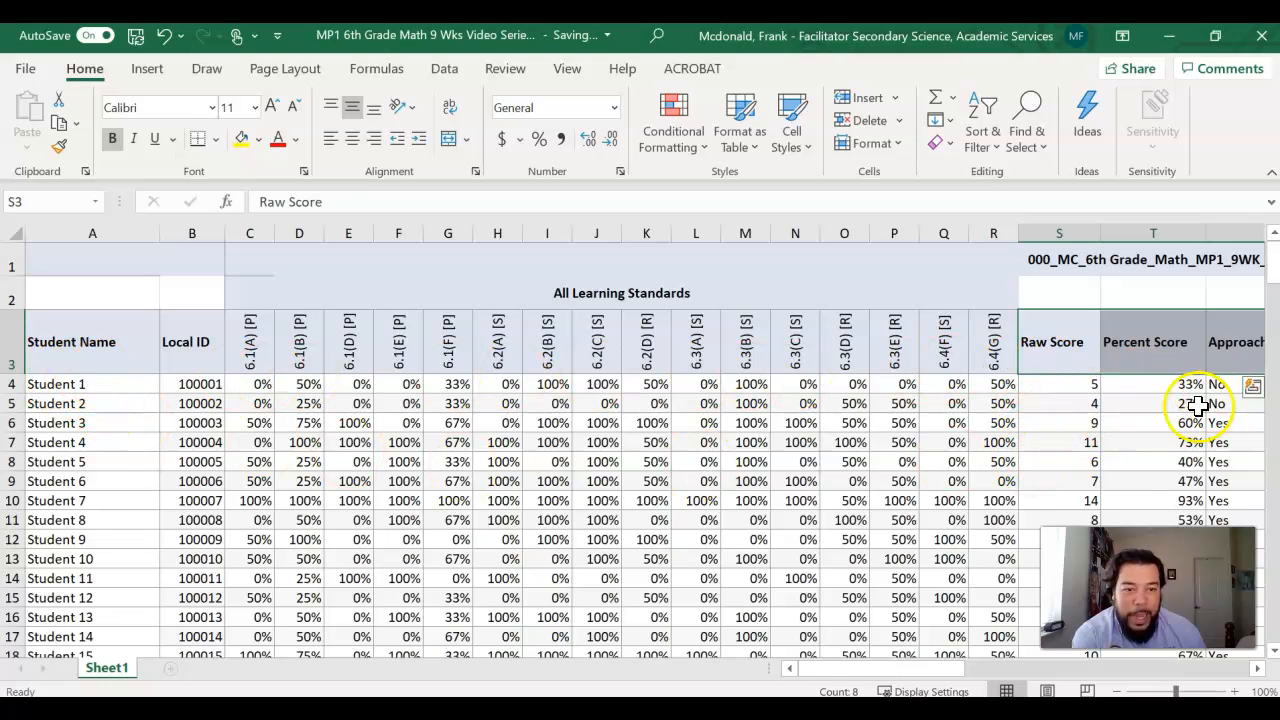
pyautogui.moveTo(890, 671); pyautogui.dragTo(1166, 665)
pyautogui.click(620, 500)
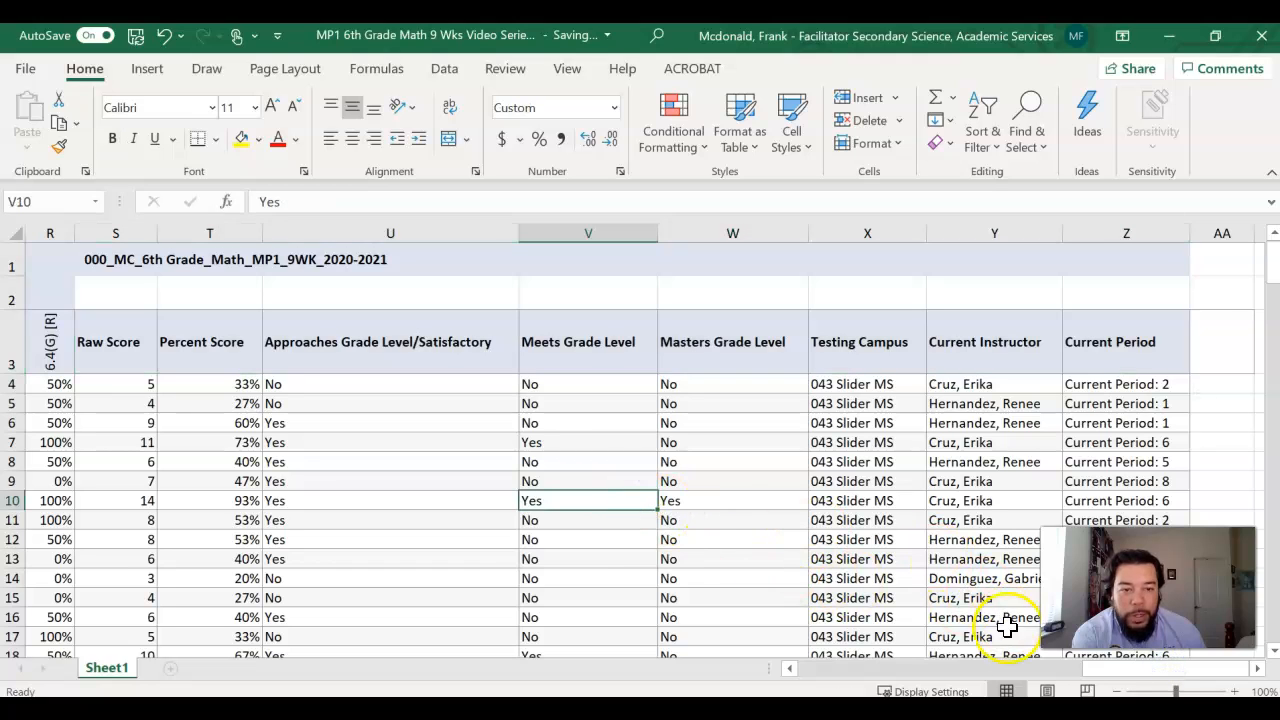
pyautogui.moveTo(1120, 683); pyautogui.dragTo(810, 688)
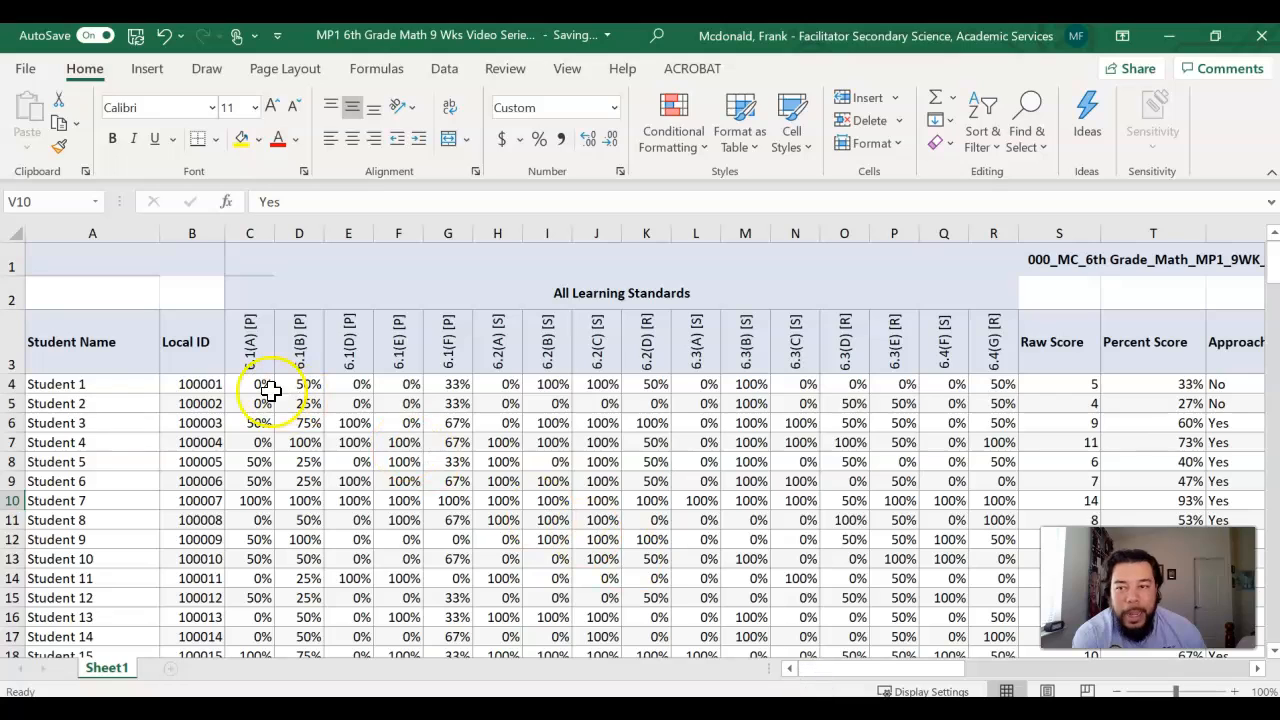
# Step: Format the range A3:Z196 as a table with headers, using the White, Table Style Light 8 style
pyautogui.click(131, 353)
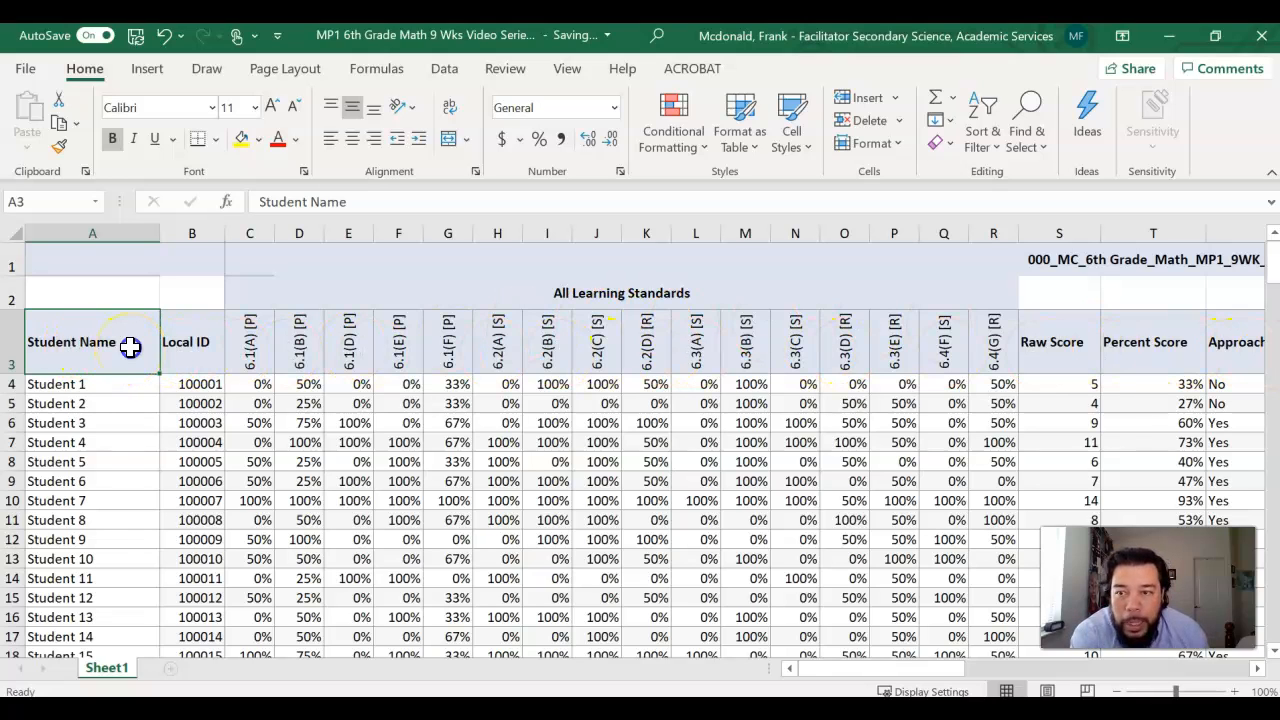
pyautogui.moveTo(130, 347); pyautogui.dragTo(1182, 689)
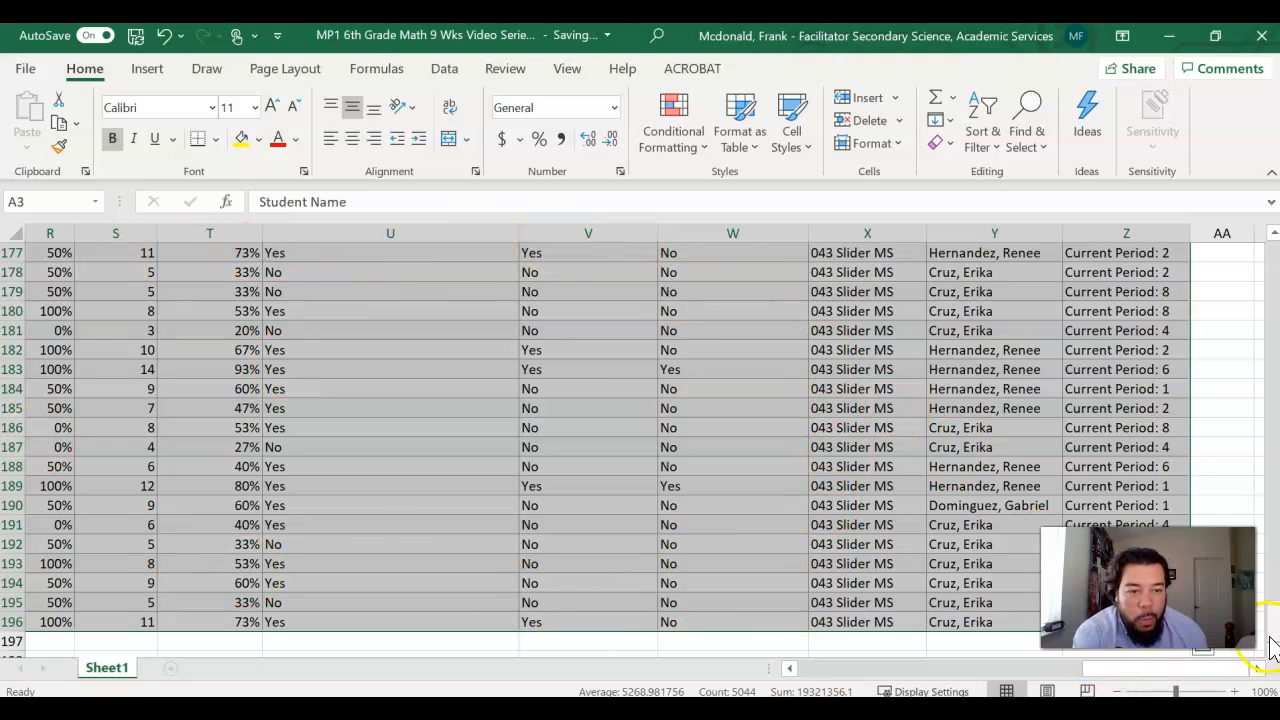
pyautogui.moveTo(1270, 635); pyautogui.dragTo(1266, 257)
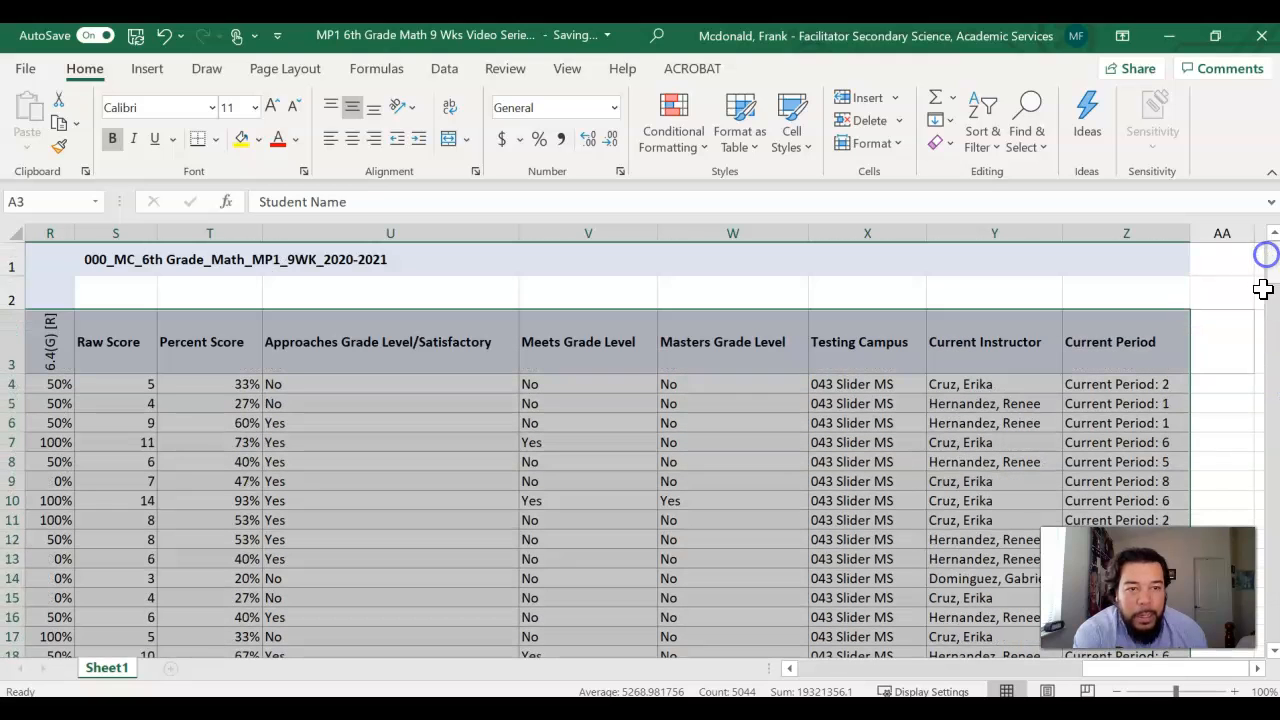
pyautogui.moveTo(1129, 672); pyautogui.dragTo(795, 683)
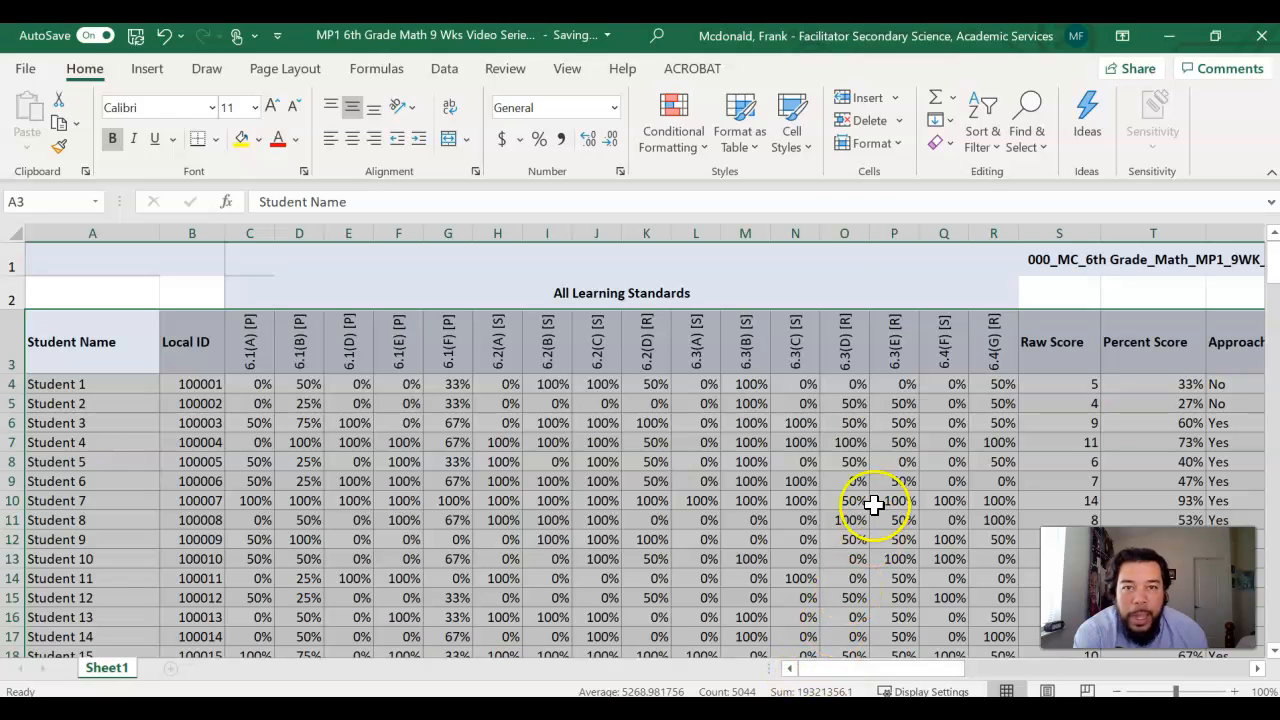
pyautogui.click(740, 110)
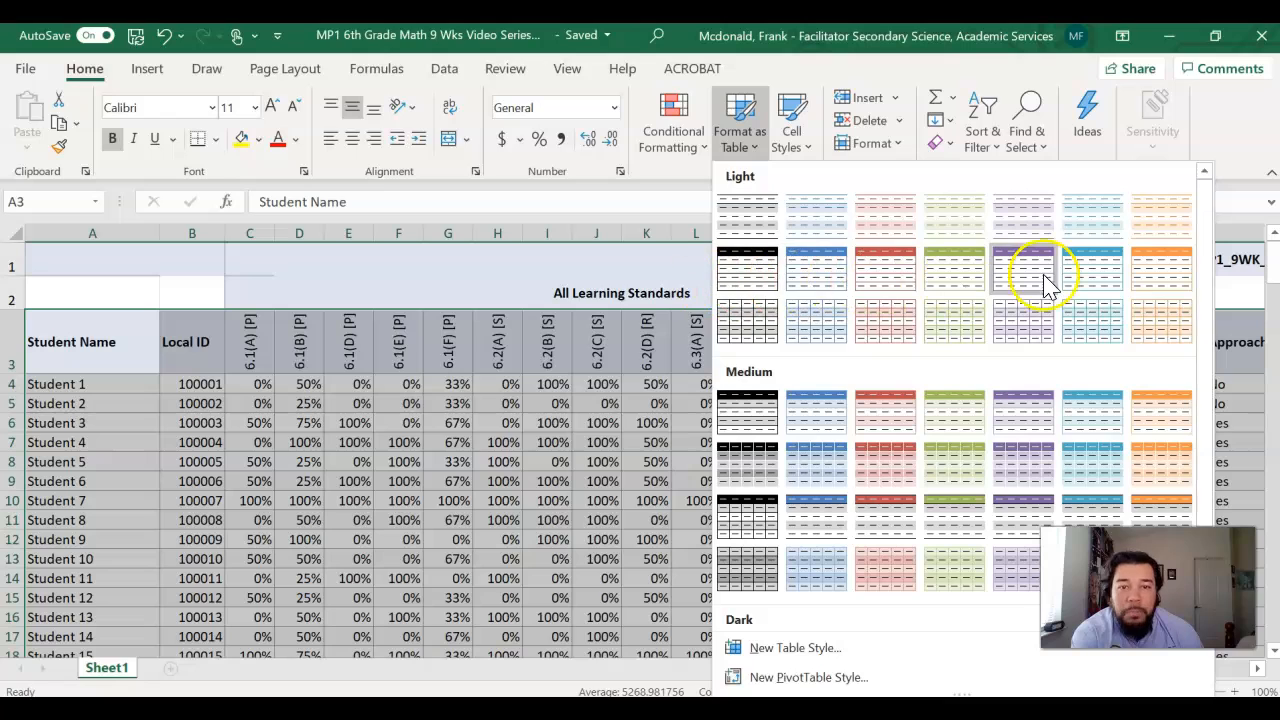
pyautogui.click(755, 285)
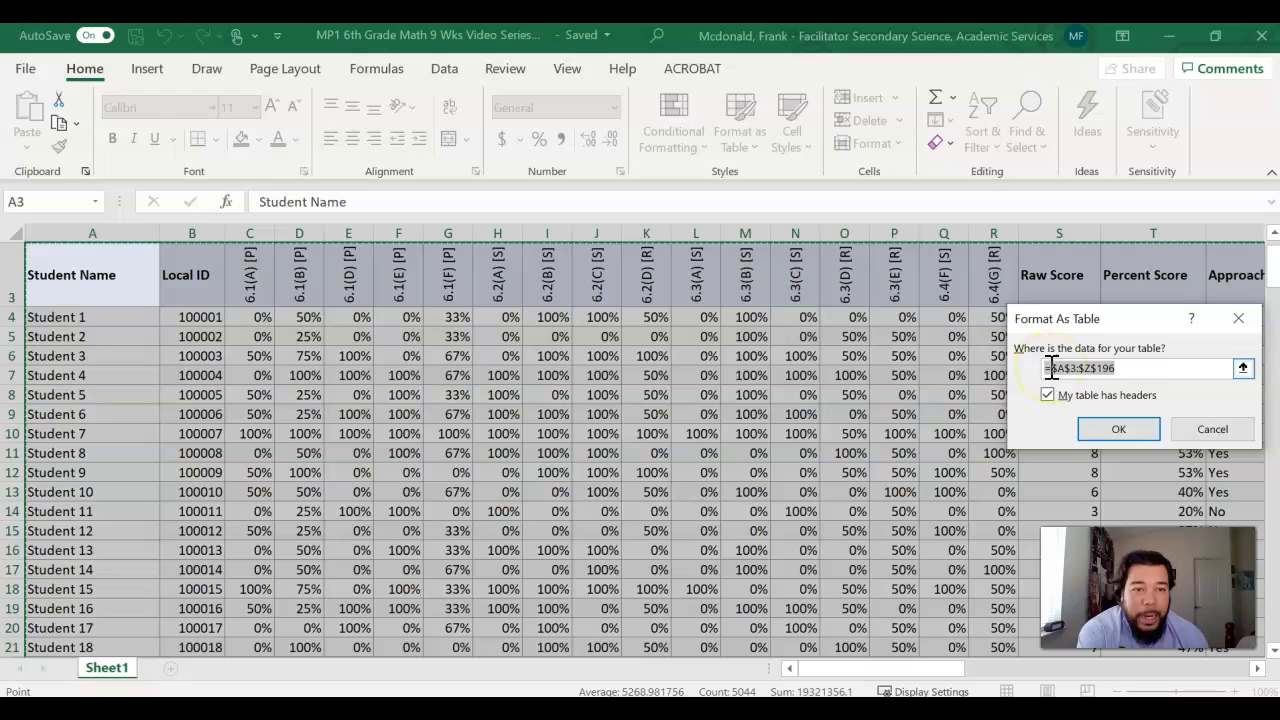
pyautogui.moveTo(1045, 378); pyautogui.dragTo(1112, 372)
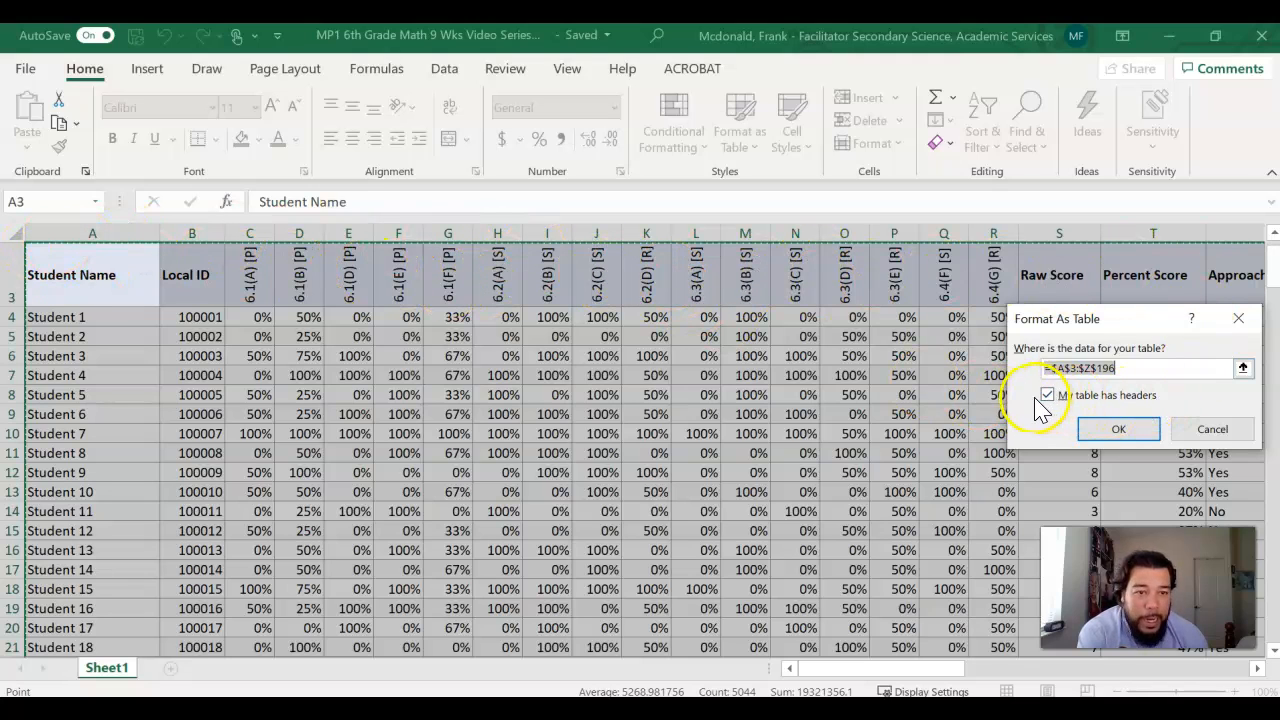
pyautogui.click(1128, 436)
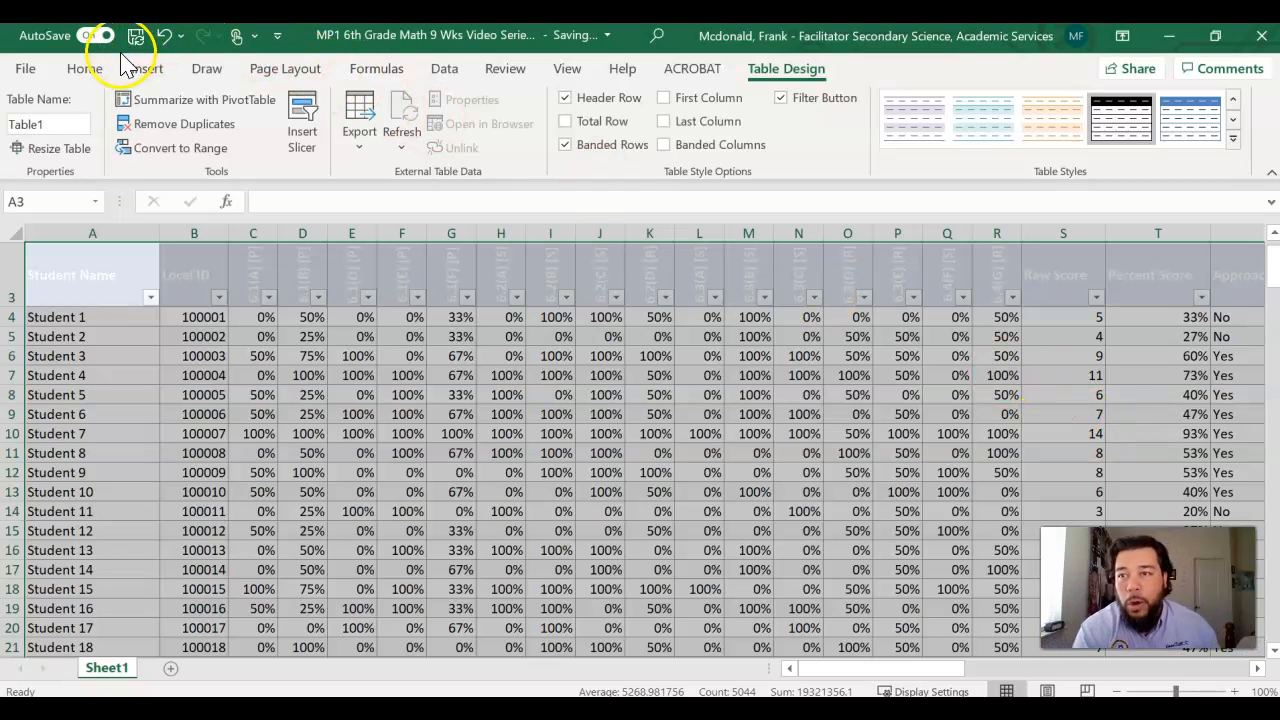
# Step: Remove the cell fill from the selected table range A3:Z196 using No Fill
pyautogui.click(88, 76)
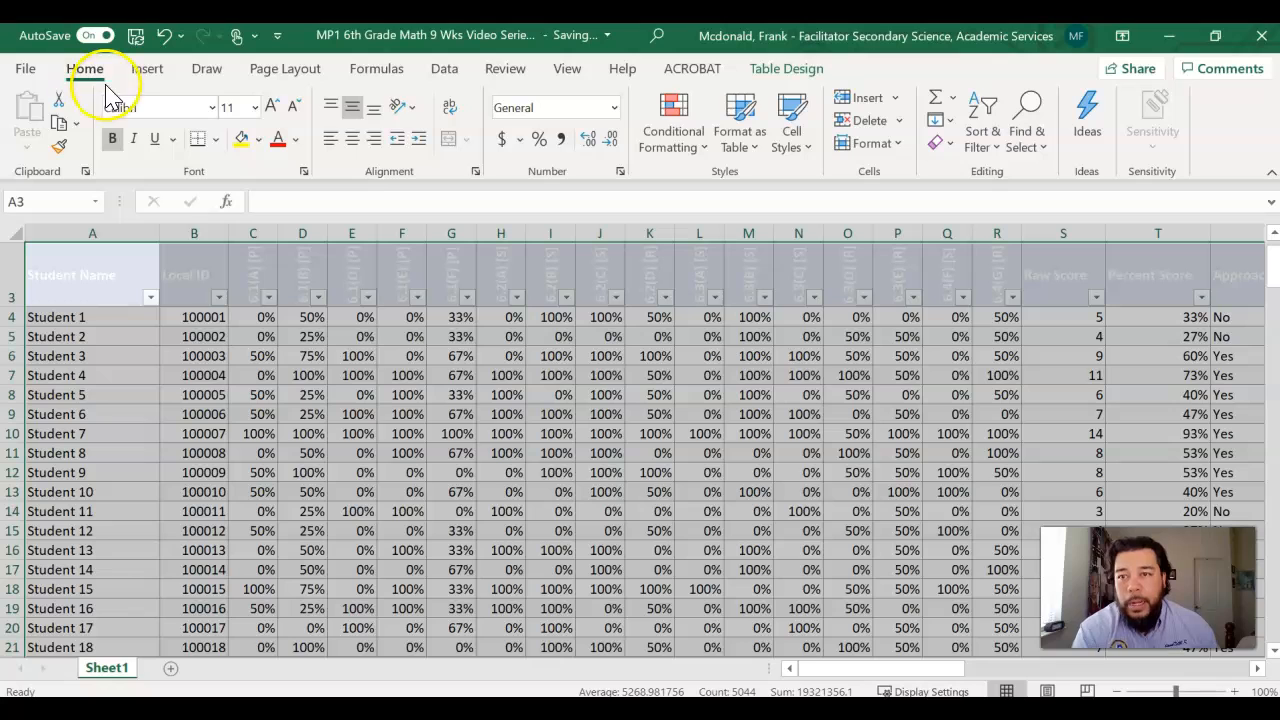
pyautogui.click(258, 141)
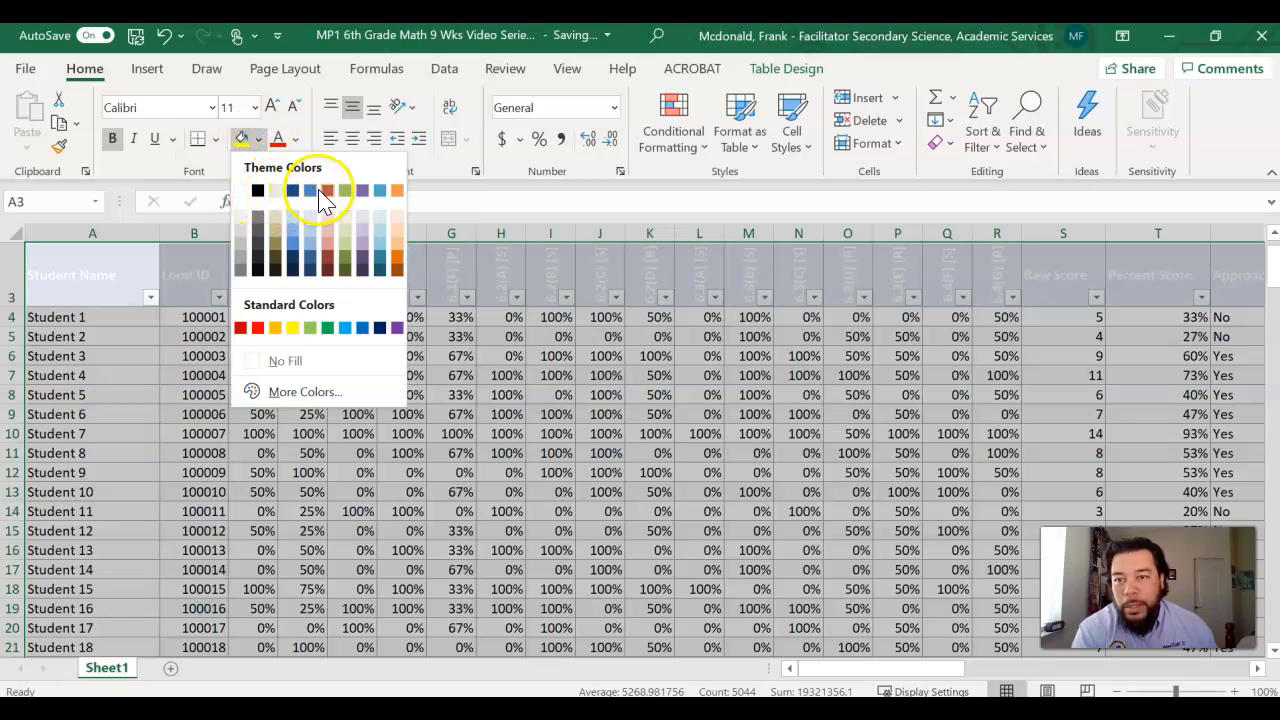
pyautogui.click(291, 361)
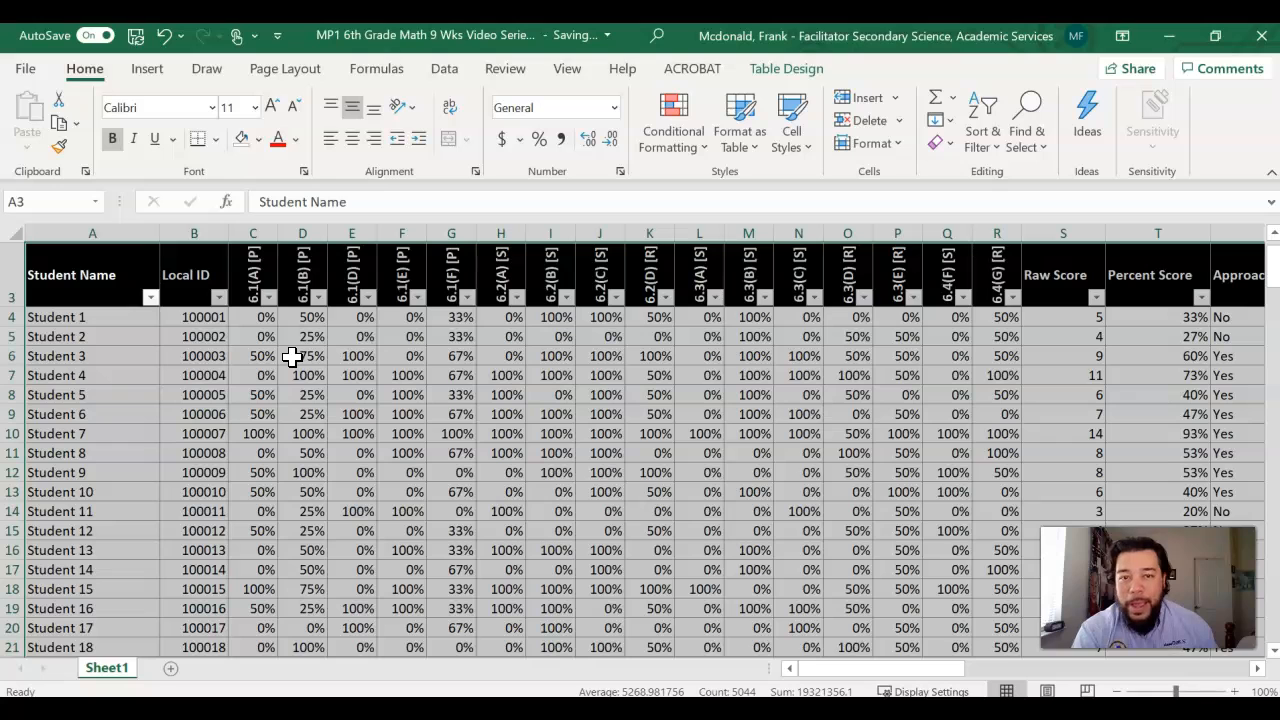
pyautogui.click(488, 413)
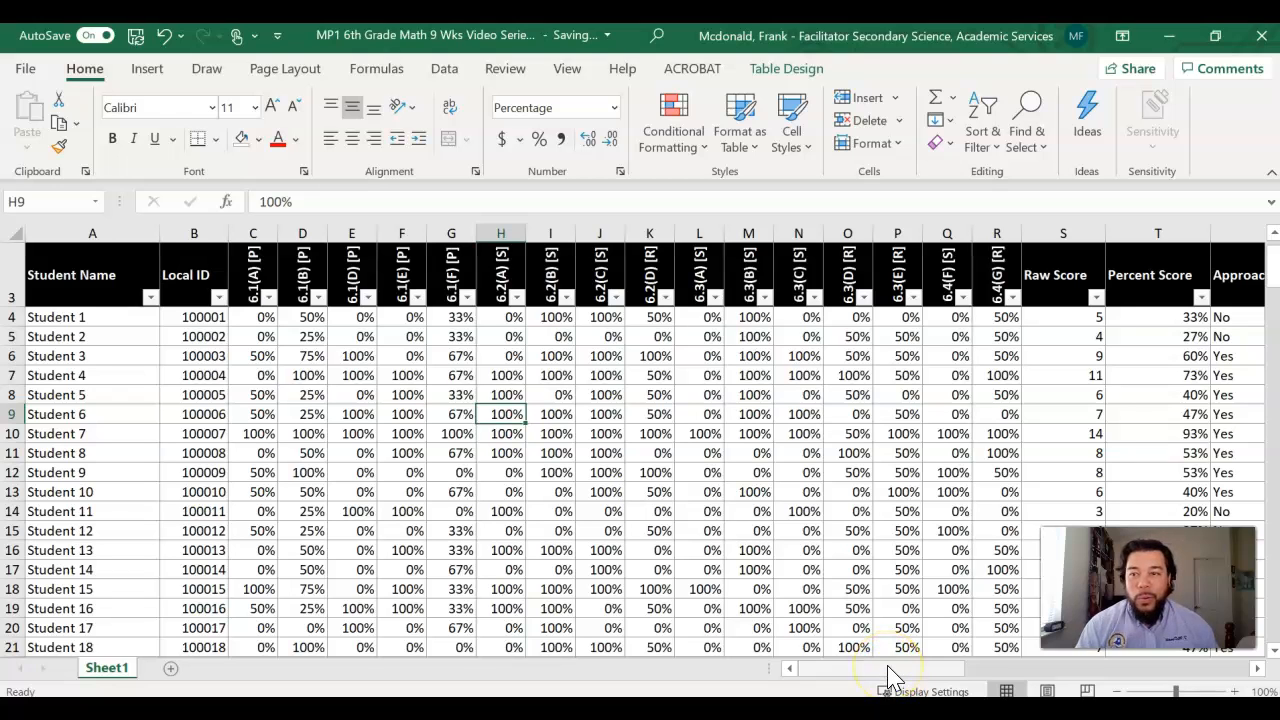
# Step: Sort the table by the 6.3(B) [S] standard from largest to smallest
pyautogui.moveTo(888, 669); pyautogui.dragTo(857, 665)
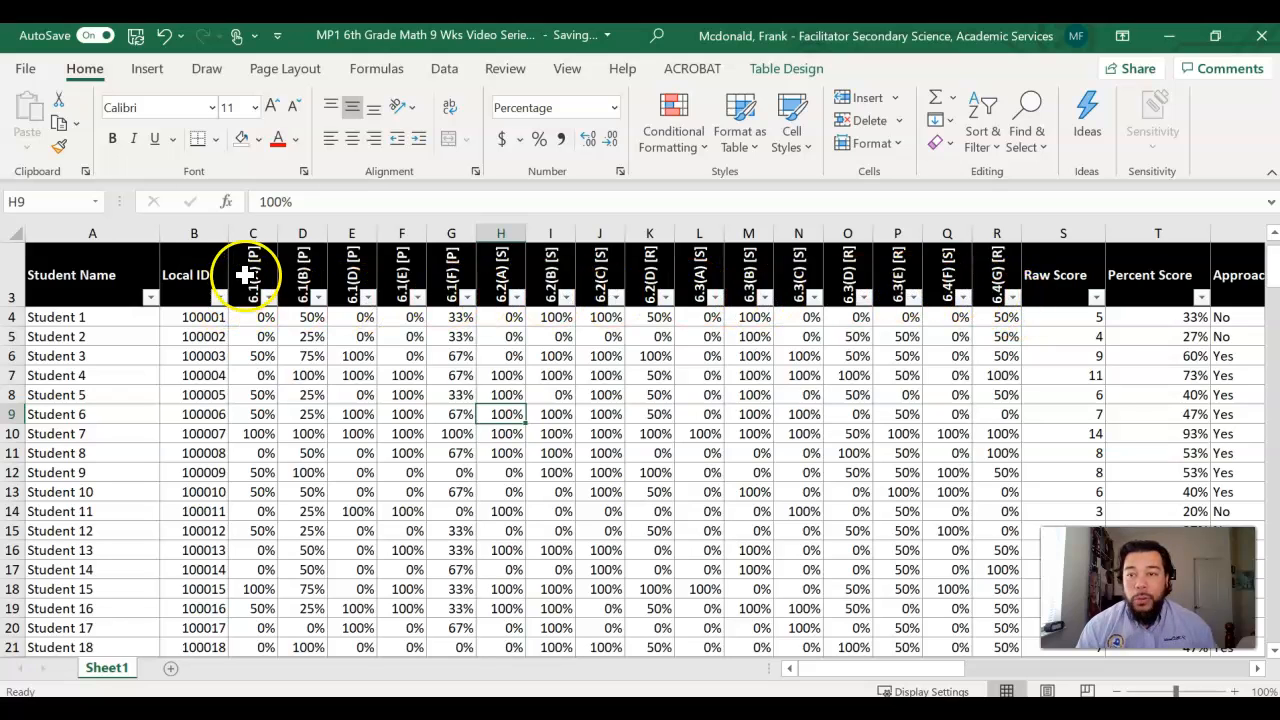
pyautogui.click(765, 297)
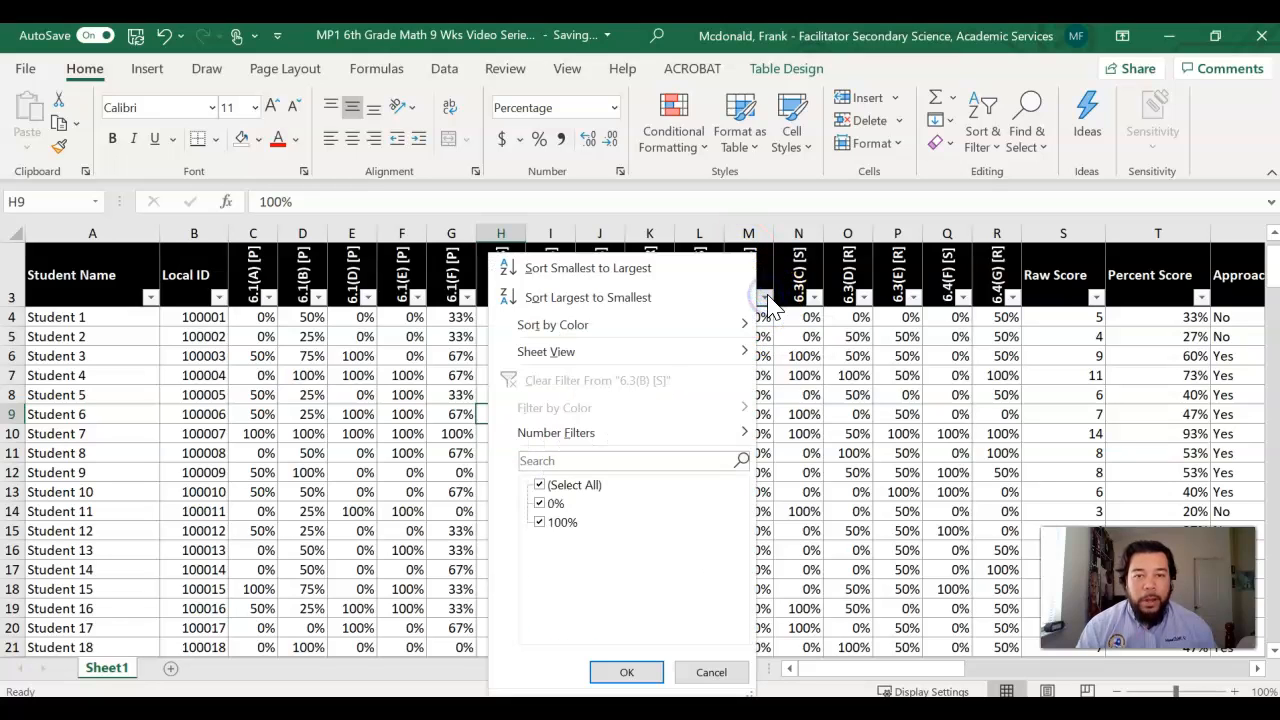
pyautogui.click(631, 298)
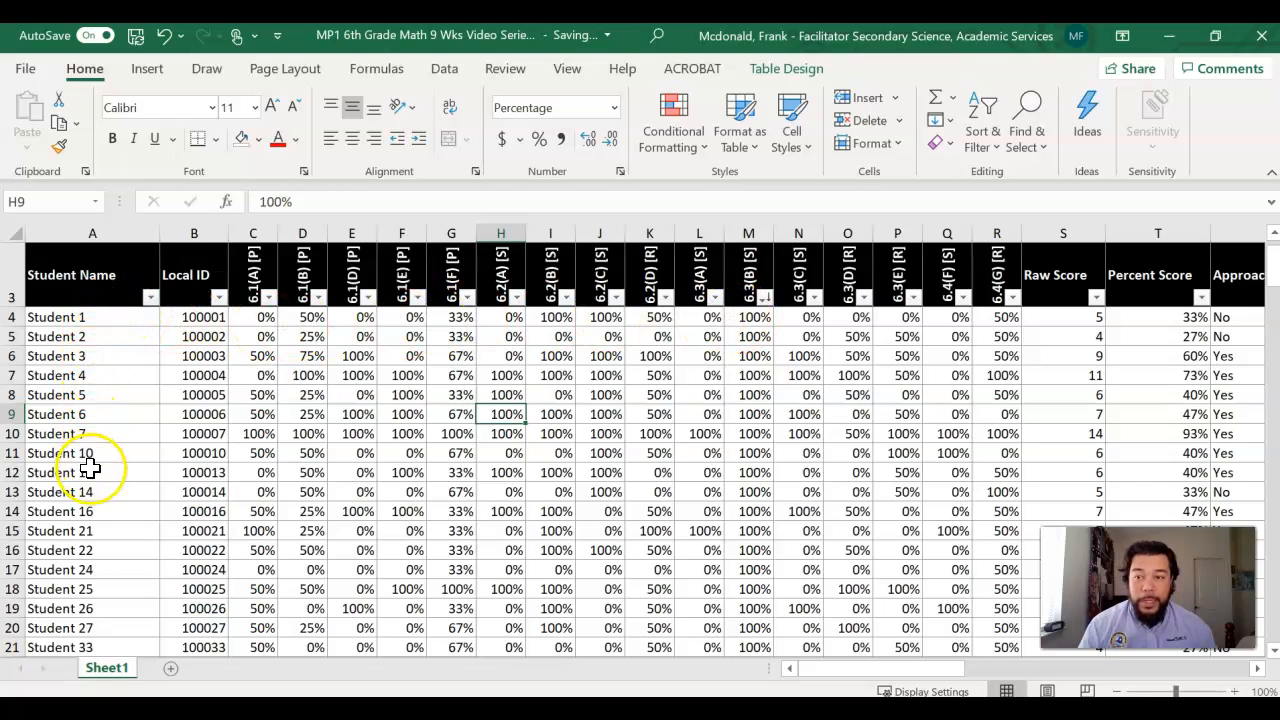
# Step: Examine the sorted 6.3(B) [S] scores and the matching student names to see which students scored 100% and which 0%
pyautogui.scroll(-2, 745, 325)
pyautogui.scroll(-9, 750, 342)
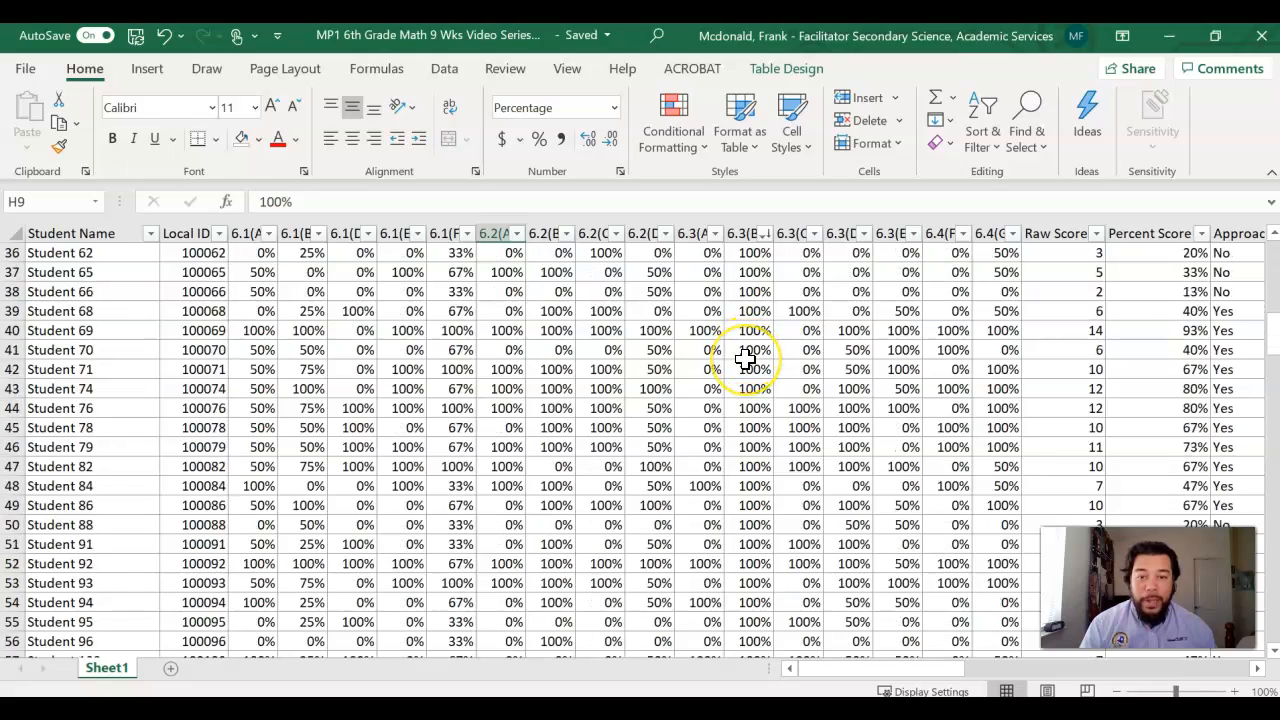
pyautogui.scroll(-15, 745, 360)
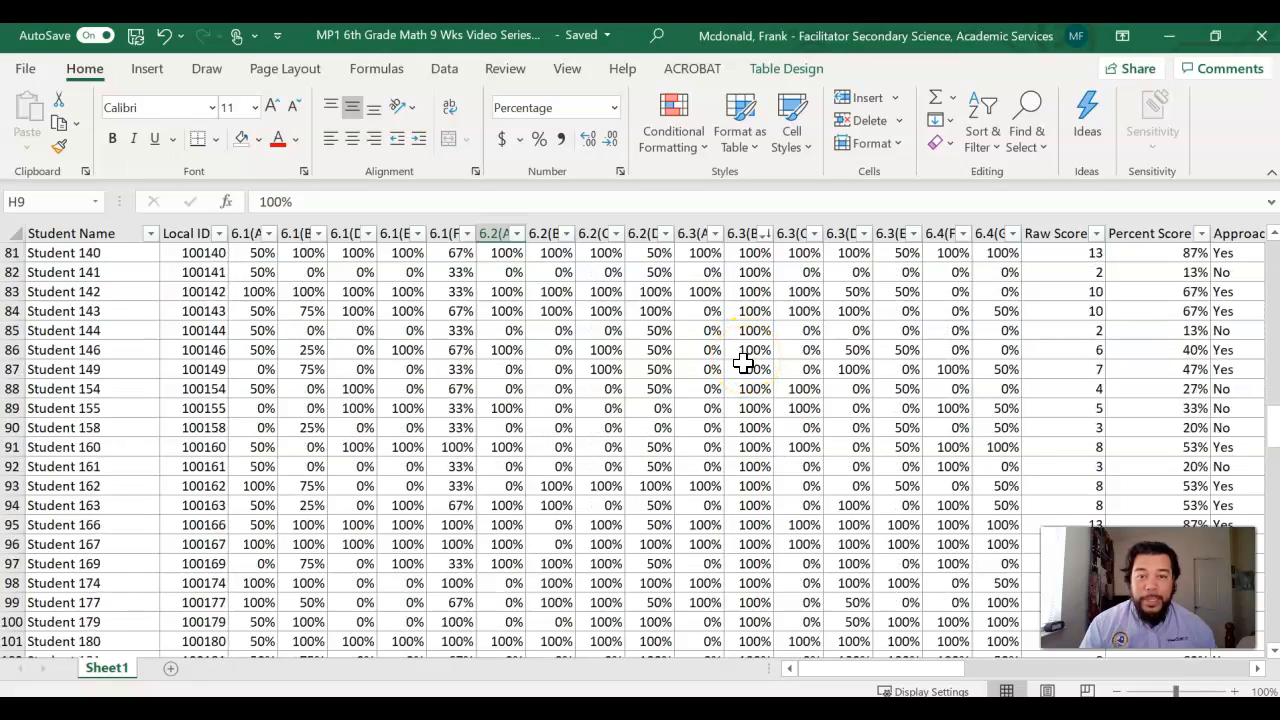
pyautogui.scroll(-2, 743, 362)
pyautogui.scroll(7, 757, 338)
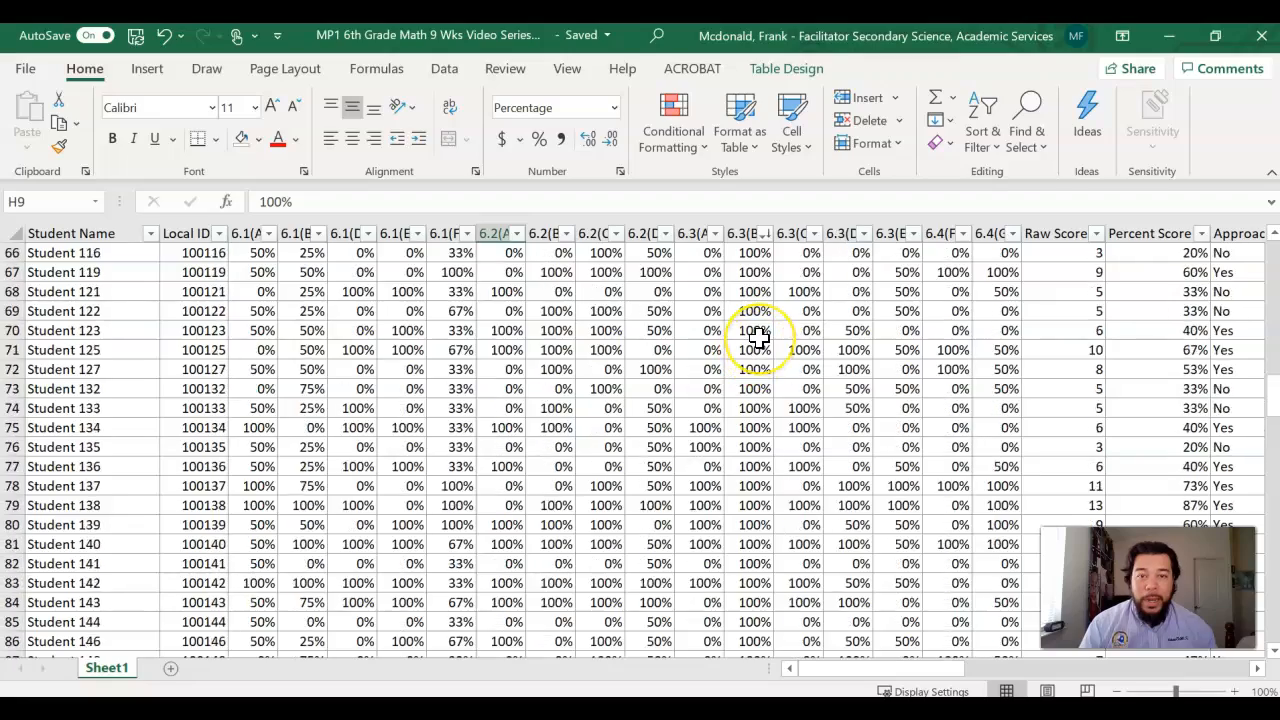
pyautogui.scroll(20, 758, 338)
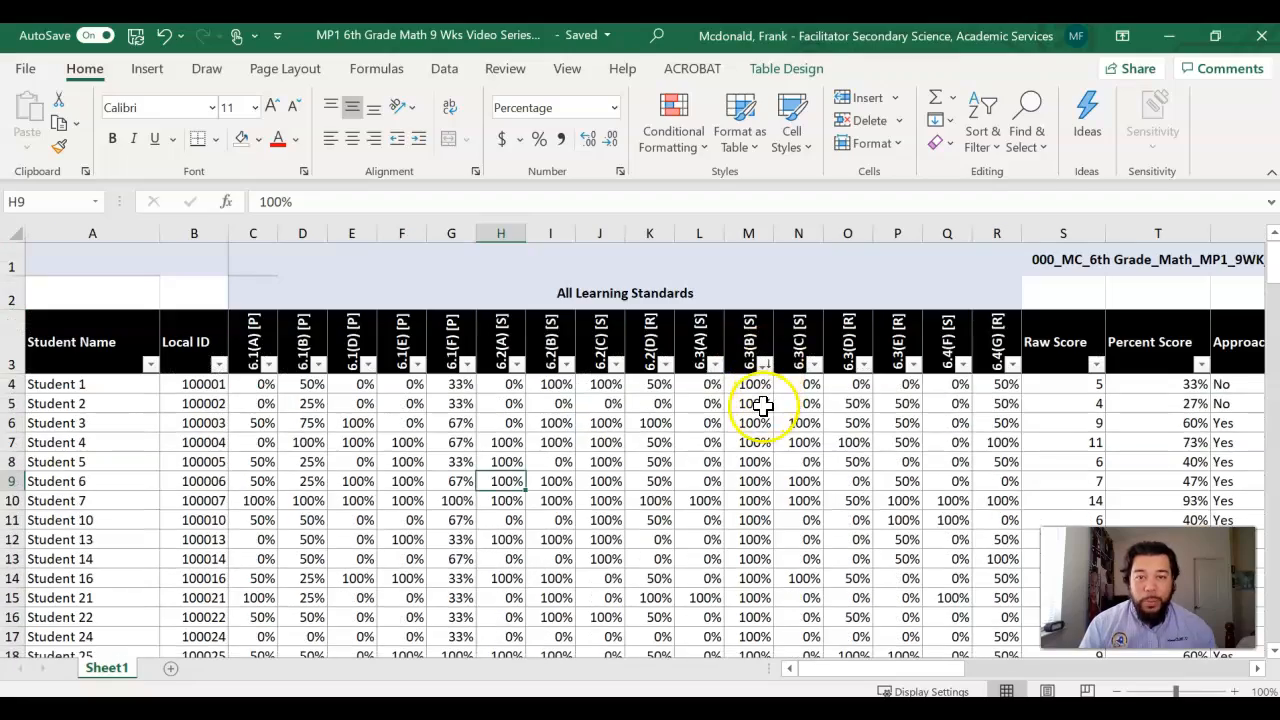
pyautogui.scroll(-14, 755, 415)
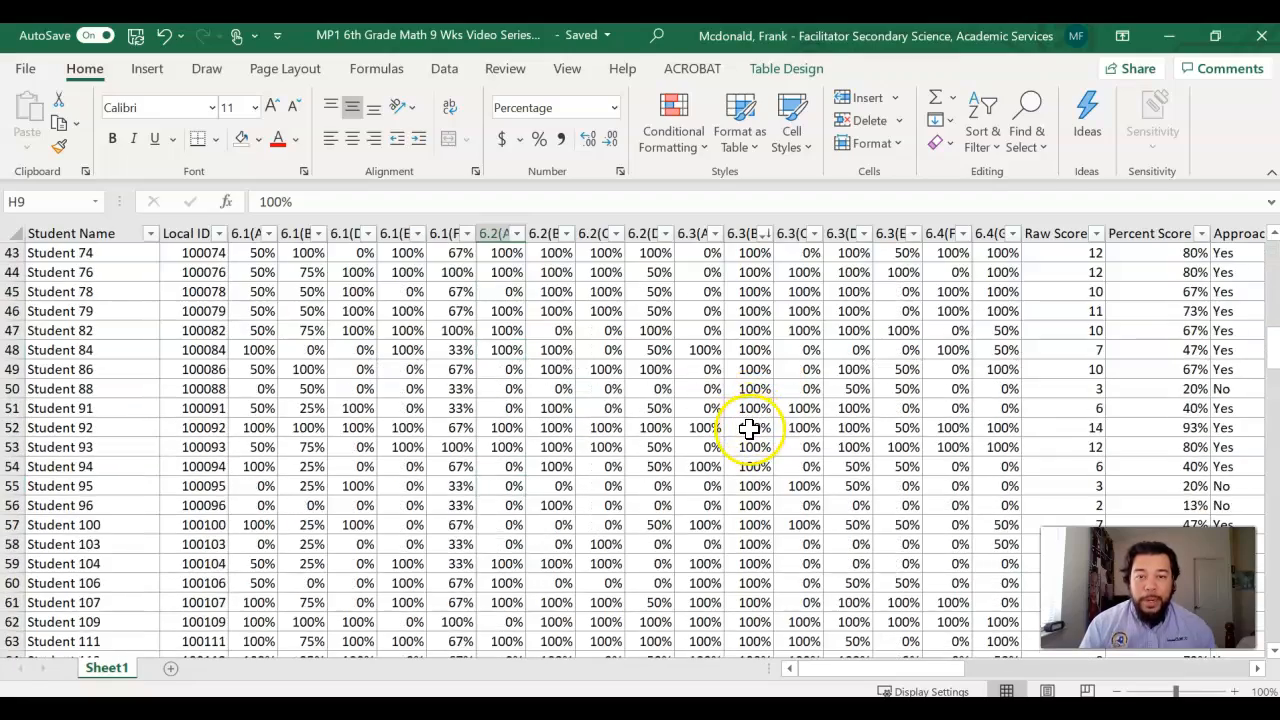
pyautogui.scroll(-18, 750, 428)
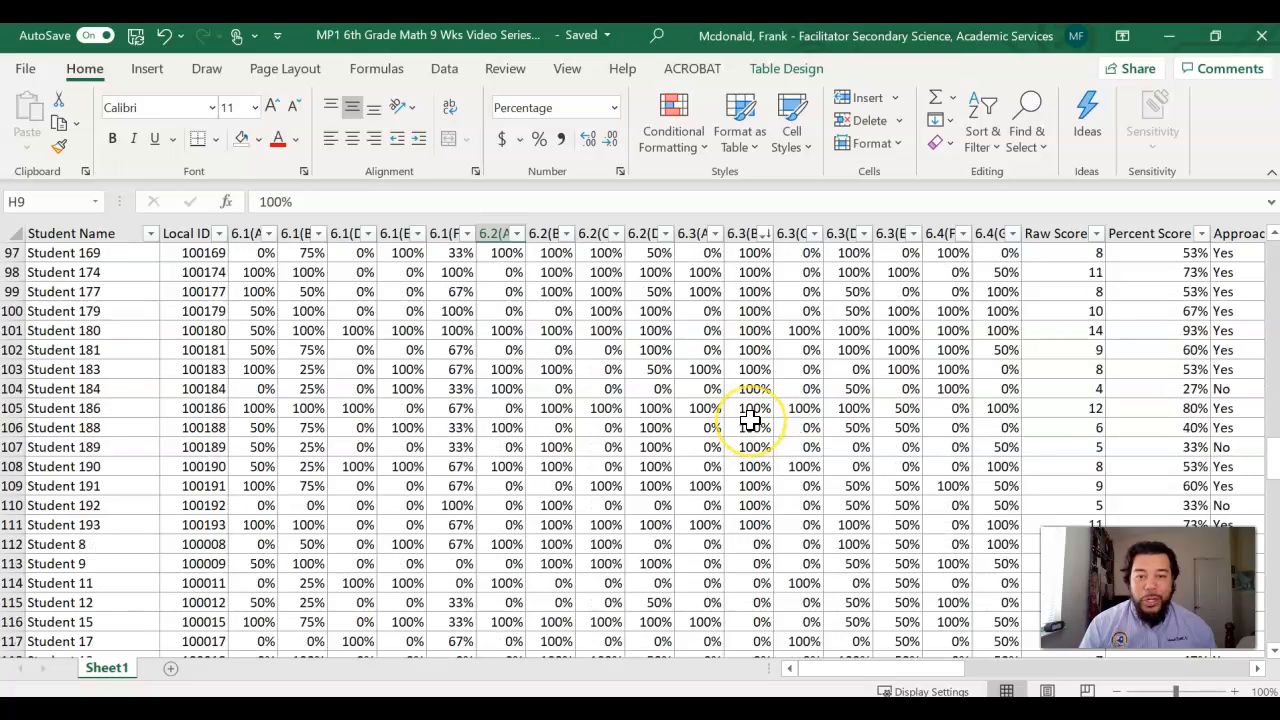
pyautogui.scroll(-3, 750, 420)
pyautogui.scroll(2, 750, 420)
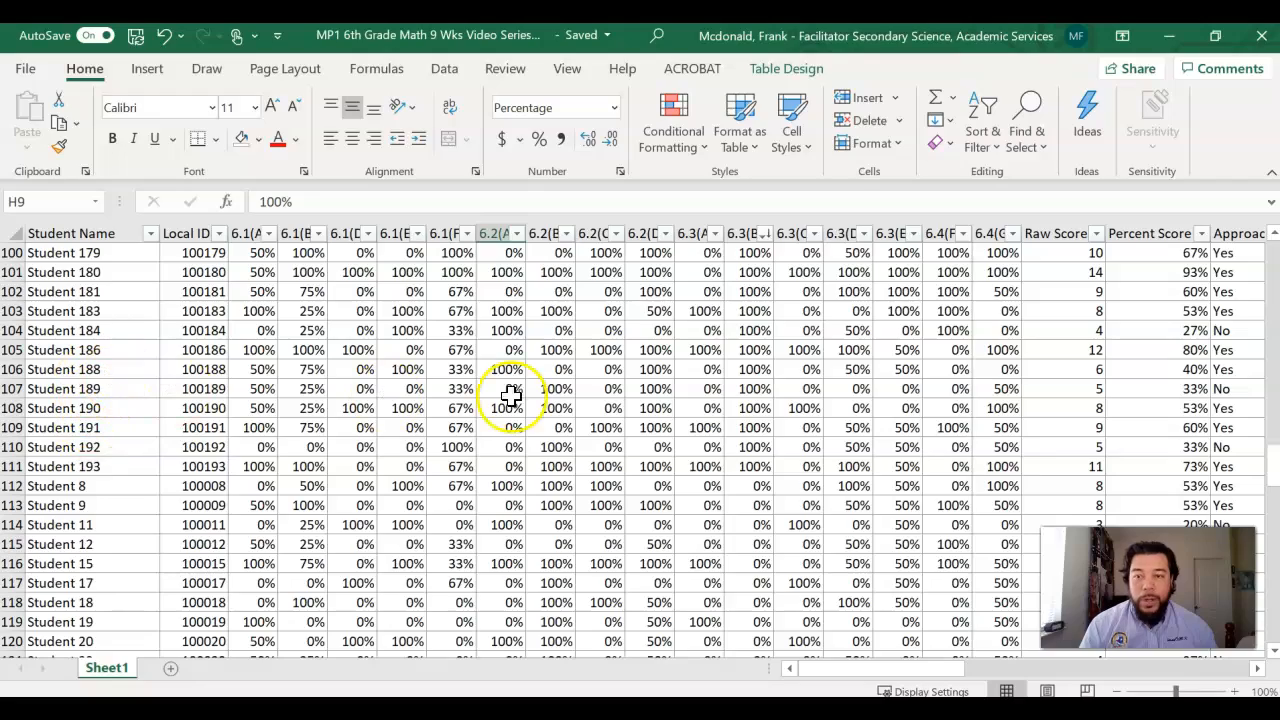
pyautogui.scroll(20, 730, 428)
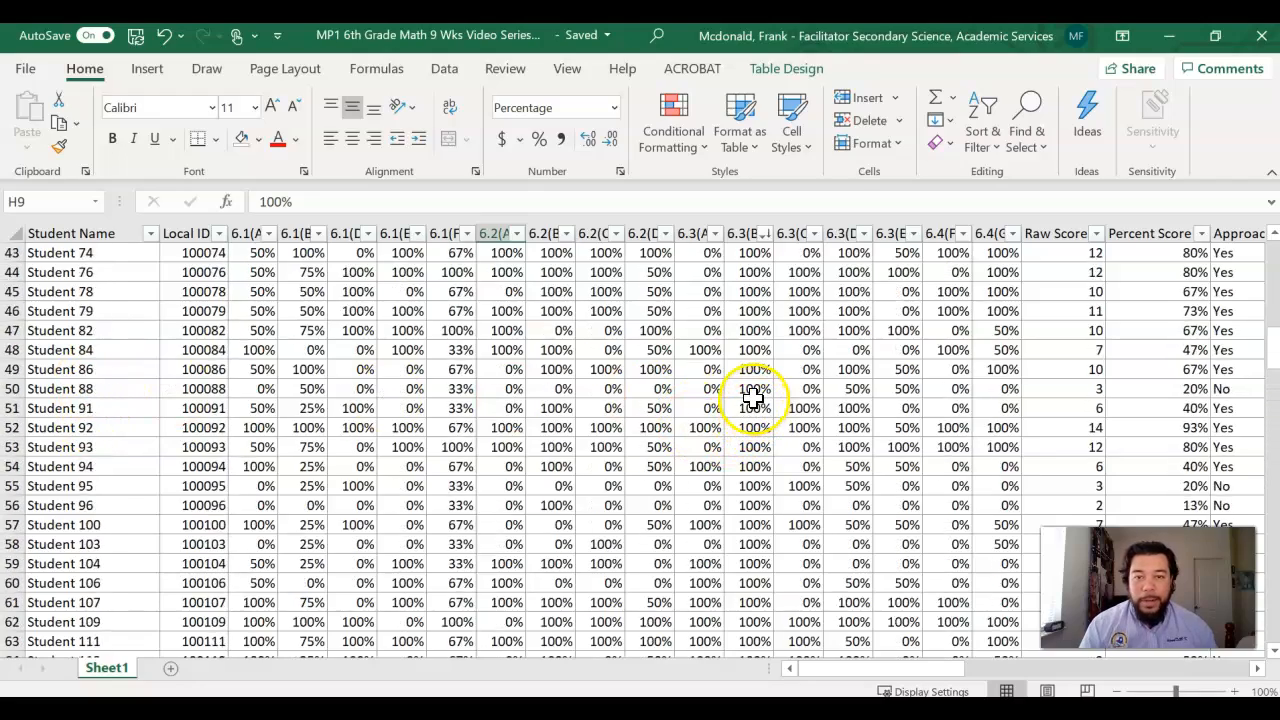
pyautogui.scroll(6, 752, 391)
pyautogui.scroll(7, 126, 306)
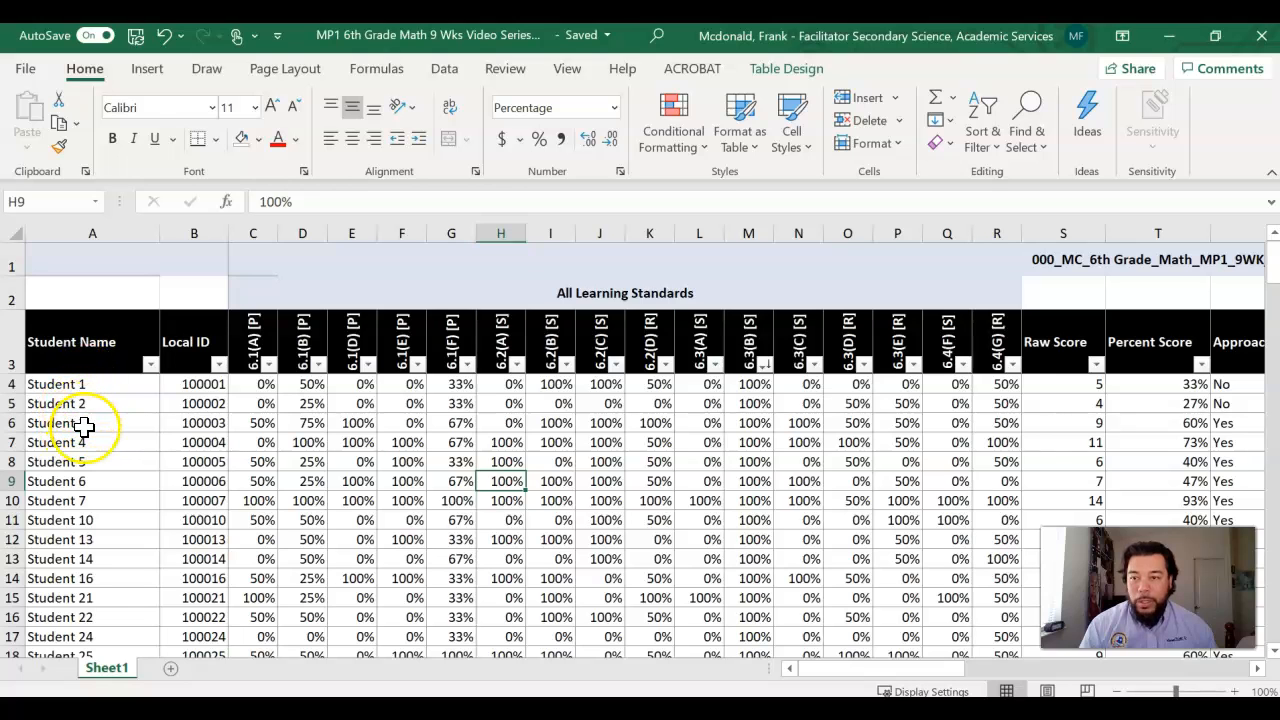
pyautogui.scroll(-1, 97, 498)
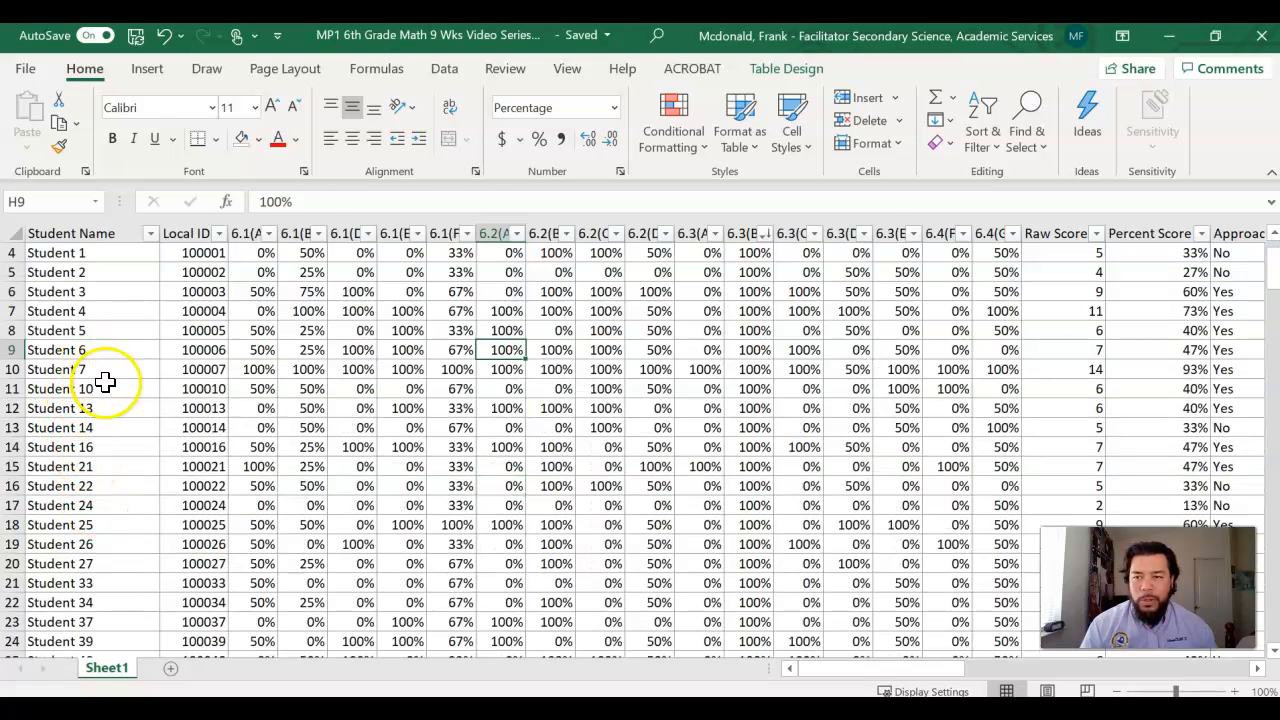
pyautogui.scroll(-4, 100, 418)
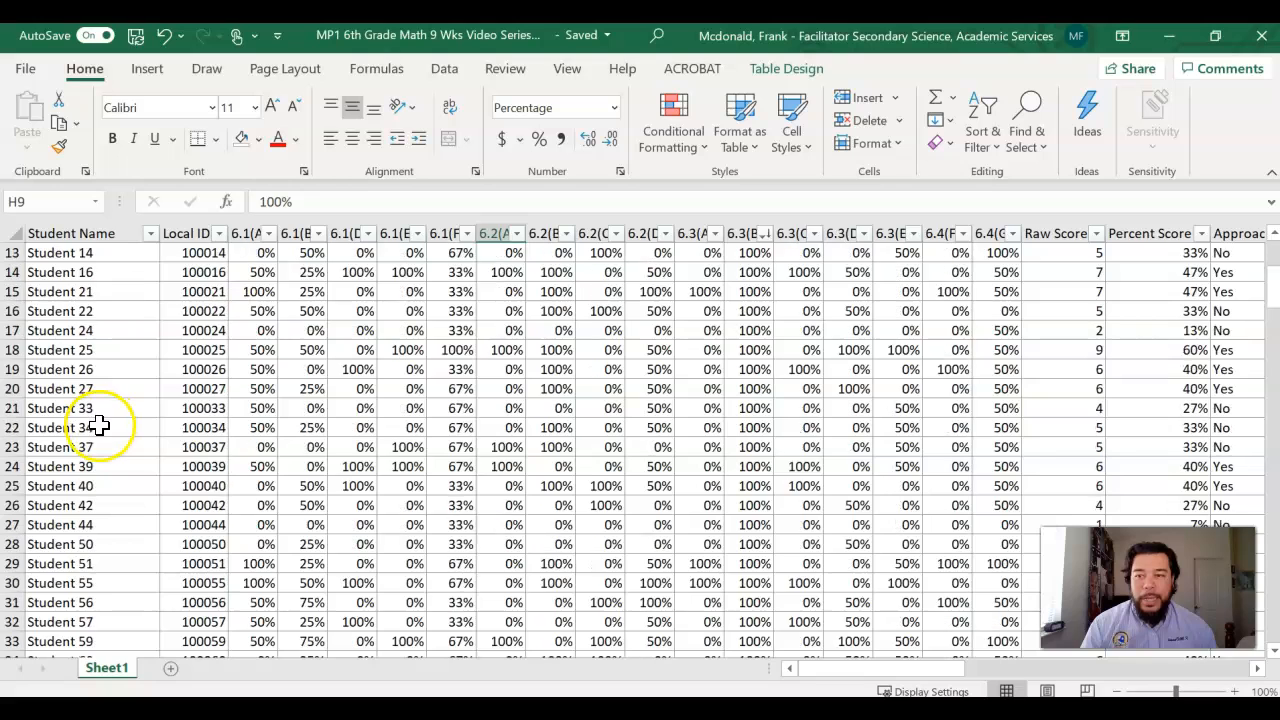
pyautogui.scroll(5, 99, 424)
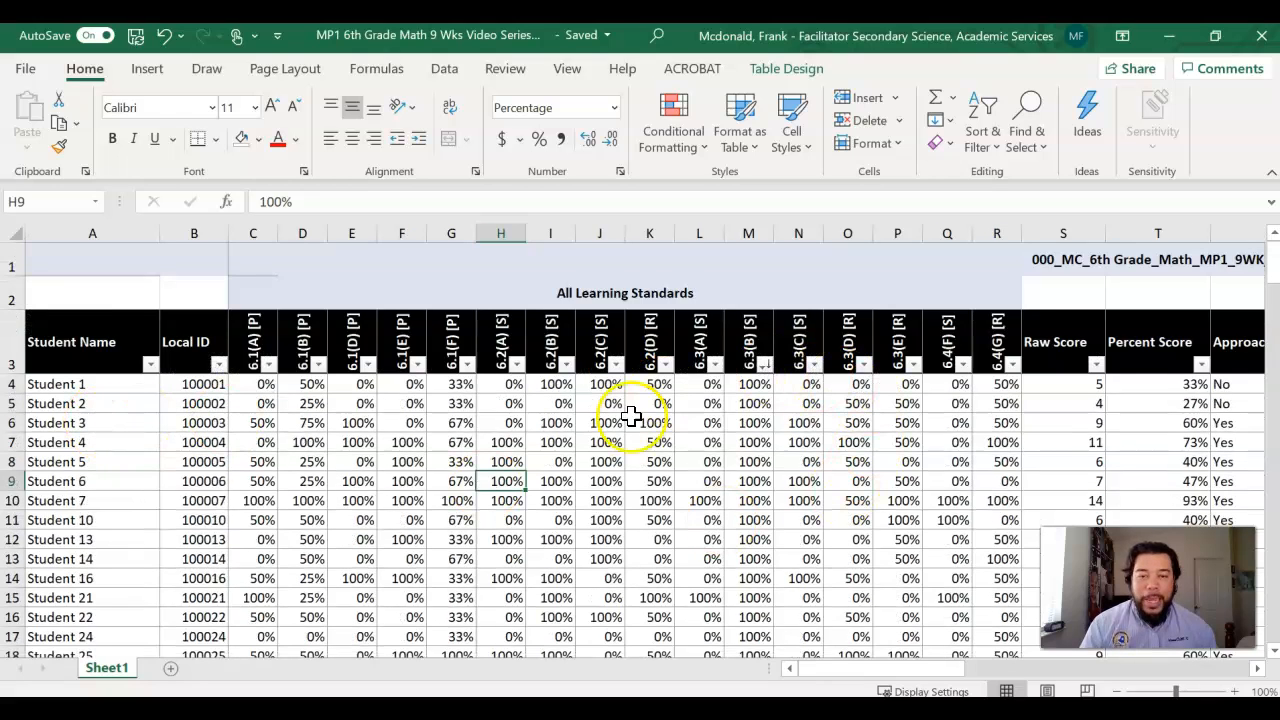
# Step: Sort the table by Student Name from A to Z, and again in the reverse order from Z to A
pyautogui.click(150, 365)
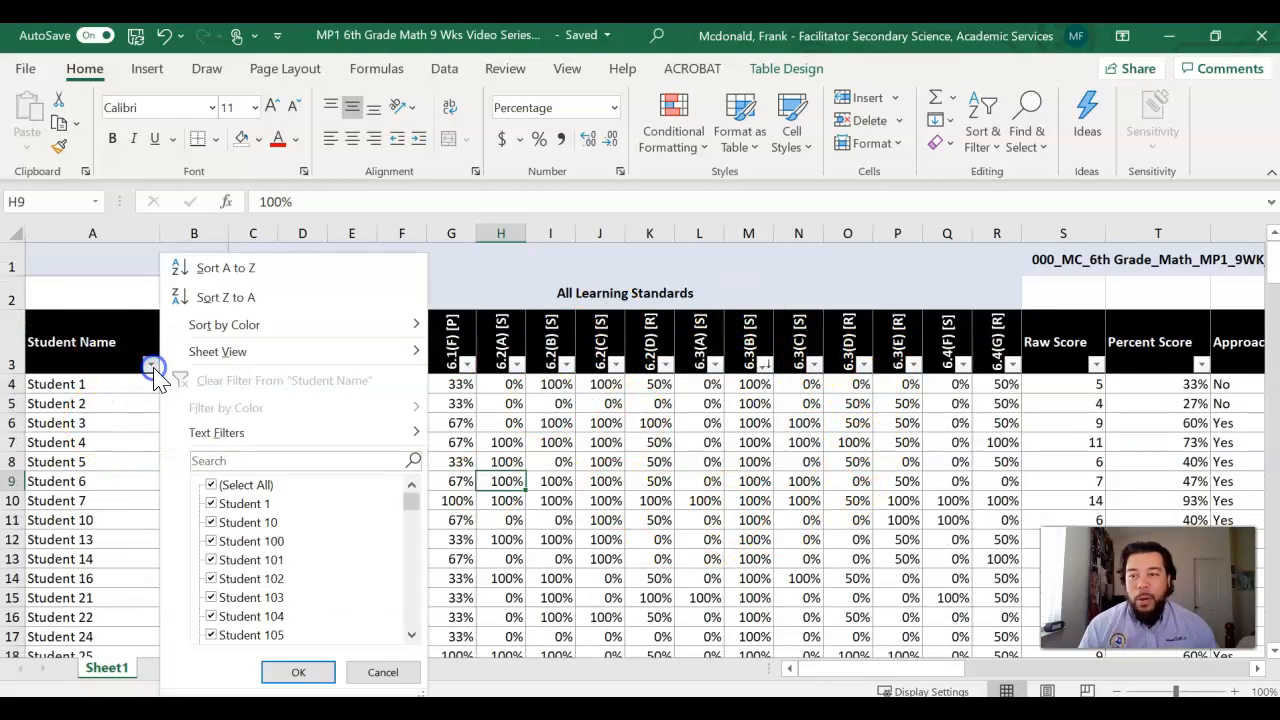
pyautogui.click(219, 270)
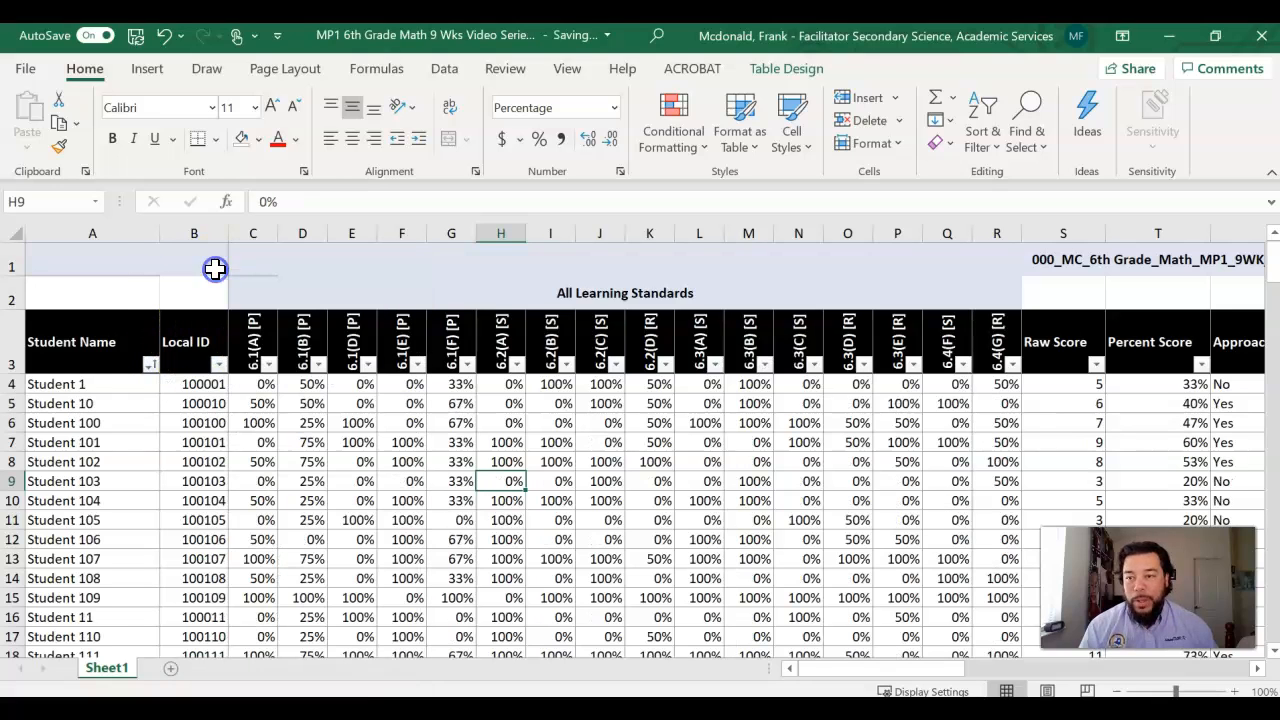
pyautogui.click(150, 365)
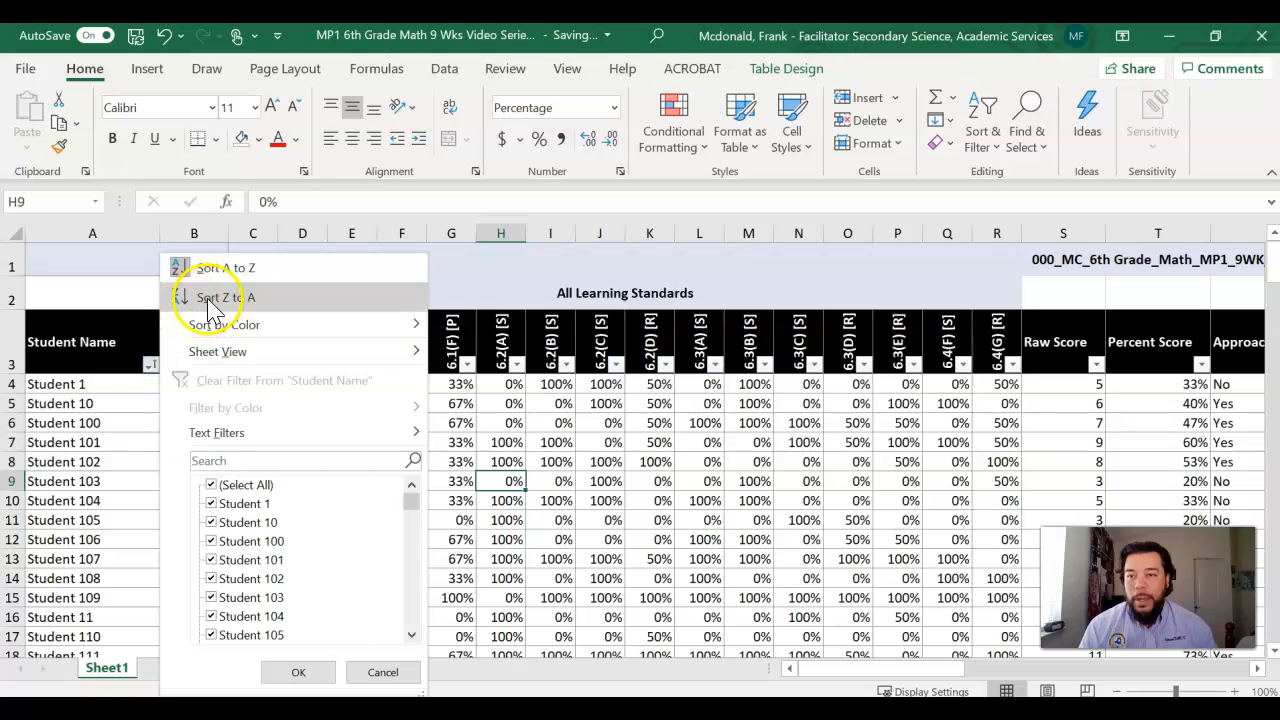
pyautogui.click(208, 305)
pyautogui.click(152, 380)
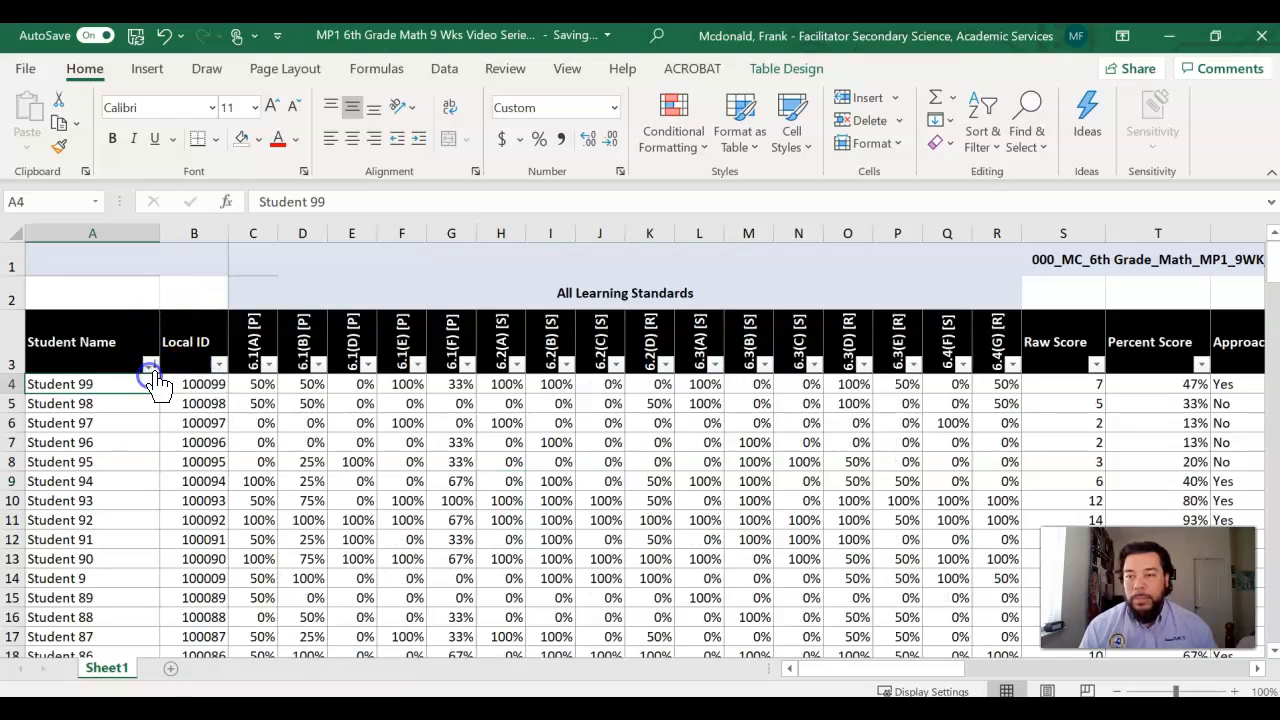
# Step: Sort the table by Student Name from A to Z and check the order of the student rows
pyautogui.click(151, 365)
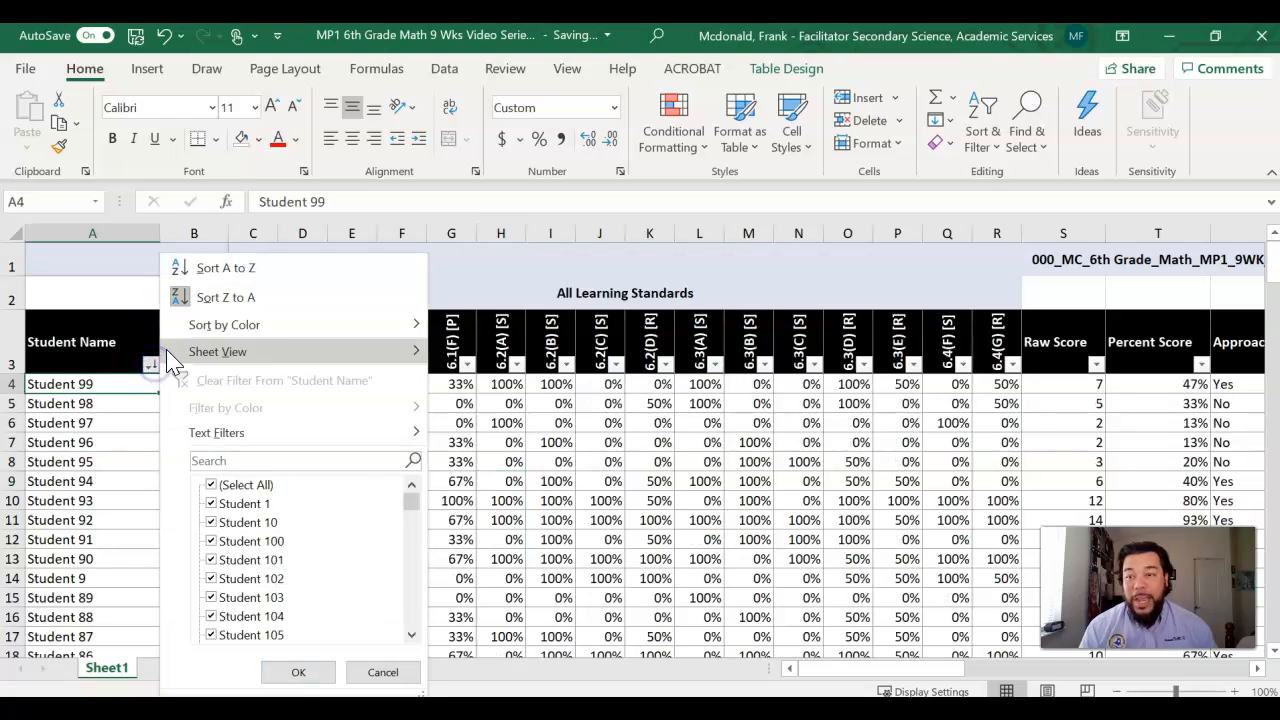
pyautogui.click(224, 270)
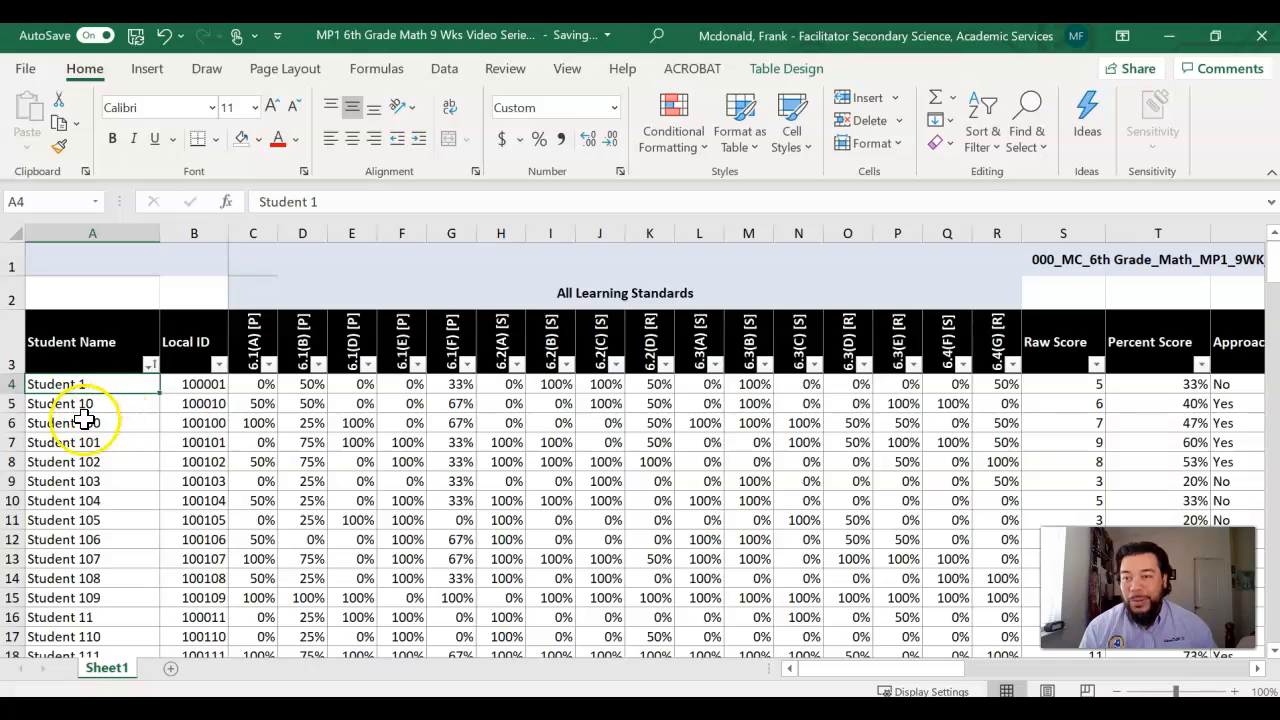
pyautogui.scroll(-9, 90, 450)
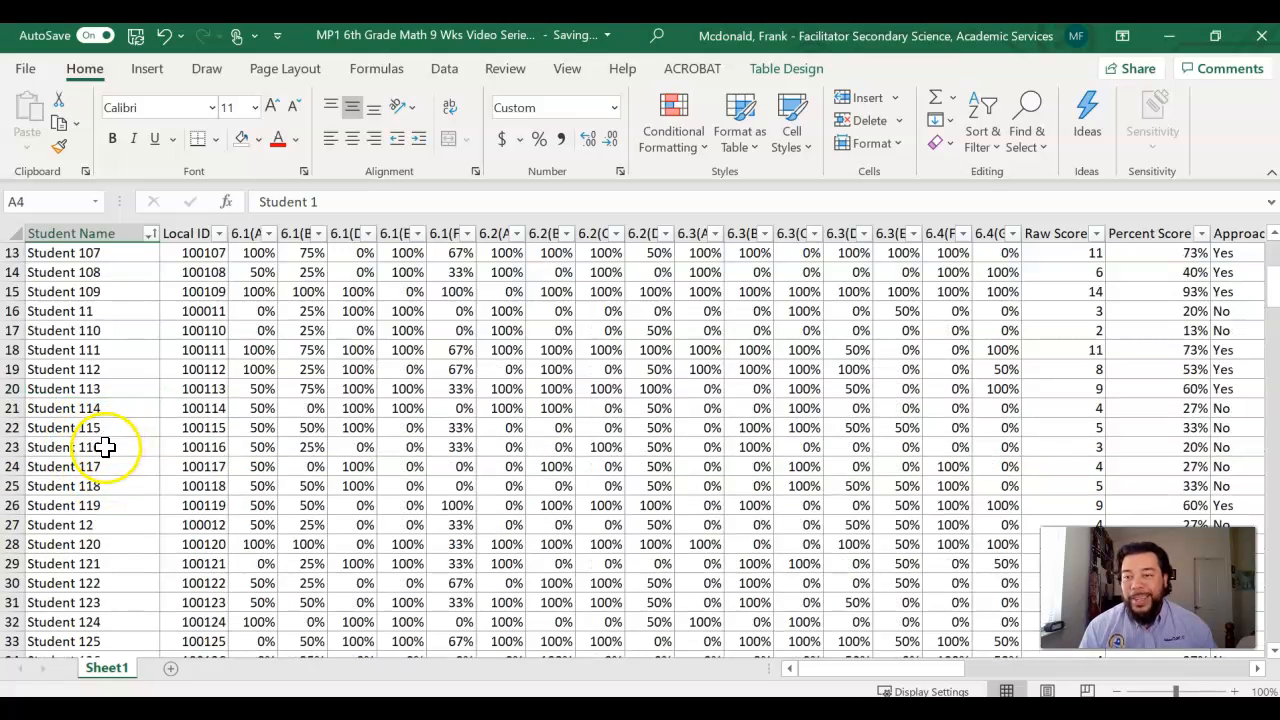
pyautogui.scroll(8, 105, 462)
pyautogui.scroll(2, 107, 465)
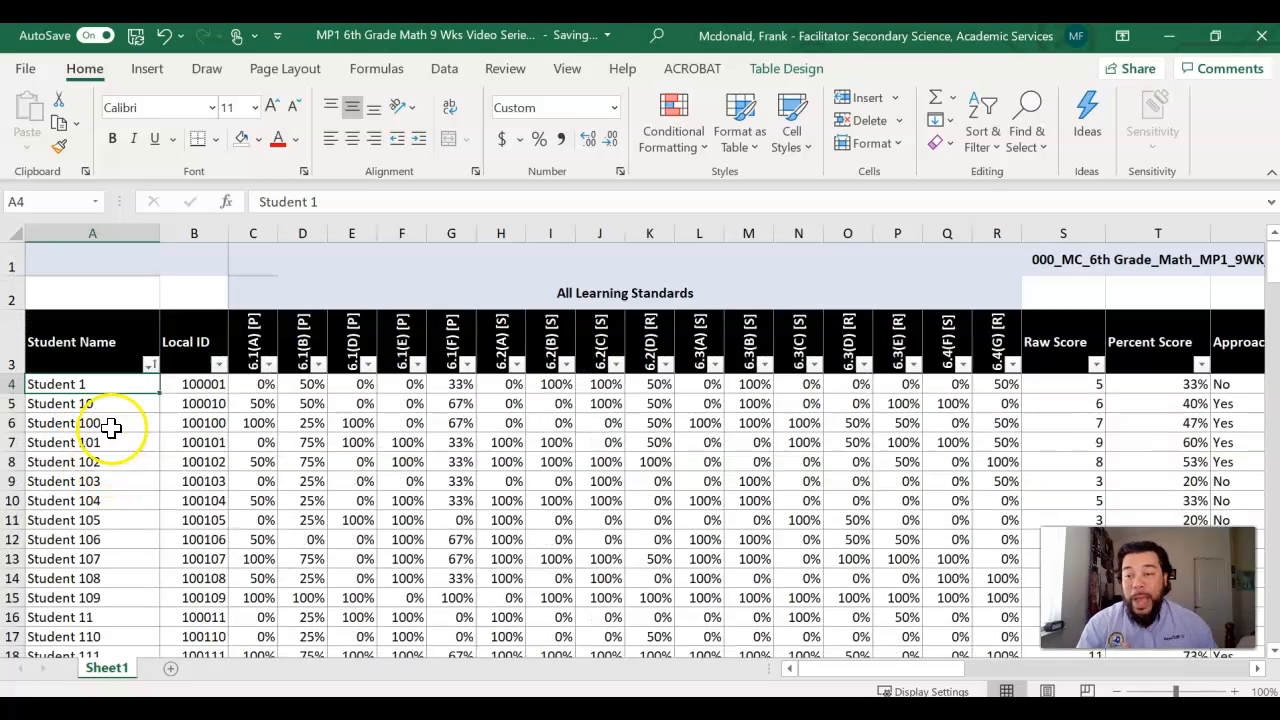
# Step: In the Student Name filter, deselect all students and select only Student 153
pyautogui.click(151, 365)
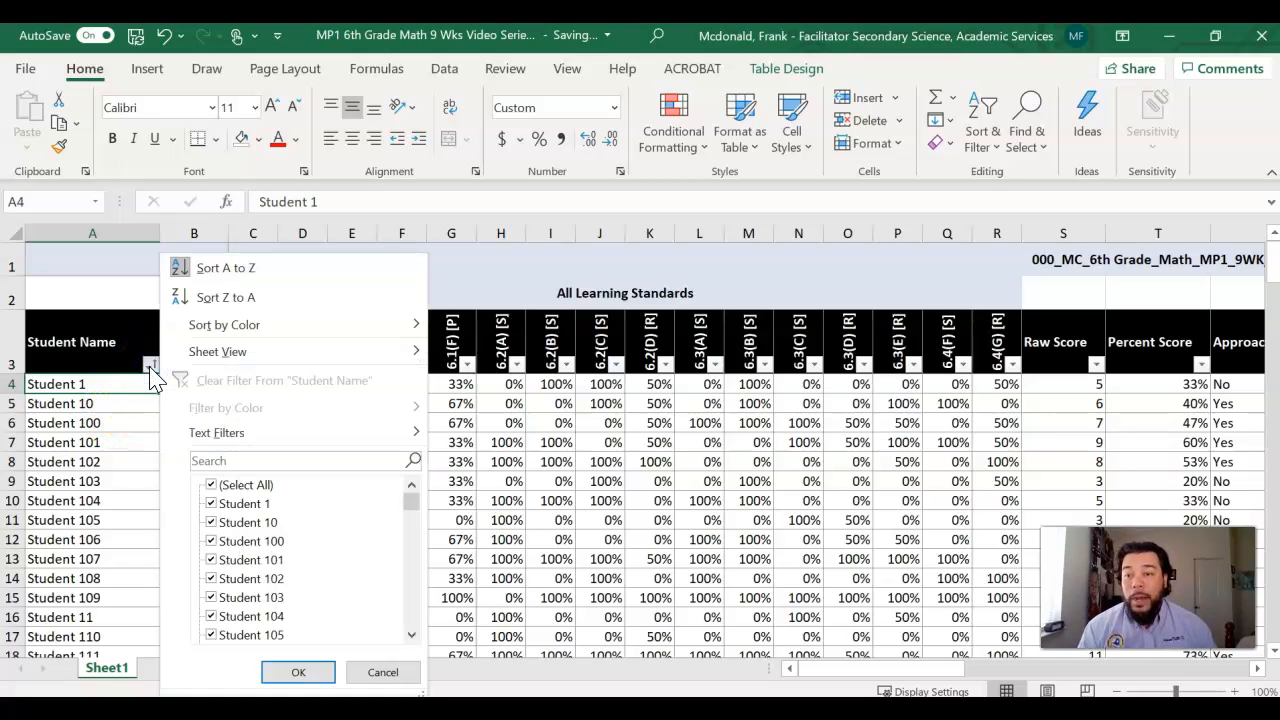
pyautogui.click(211, 485)
pyautogui.scroll(-5, 250, 550)
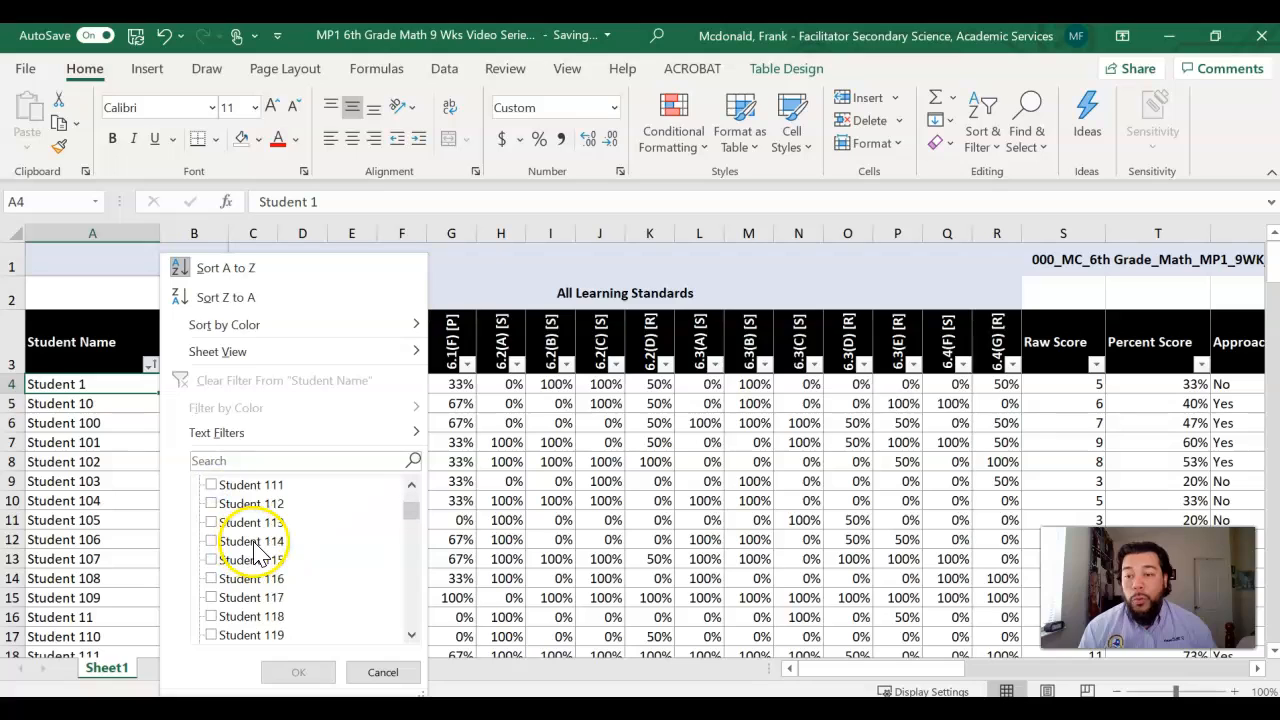
pyautogui.scroll(-4, 262, 552)
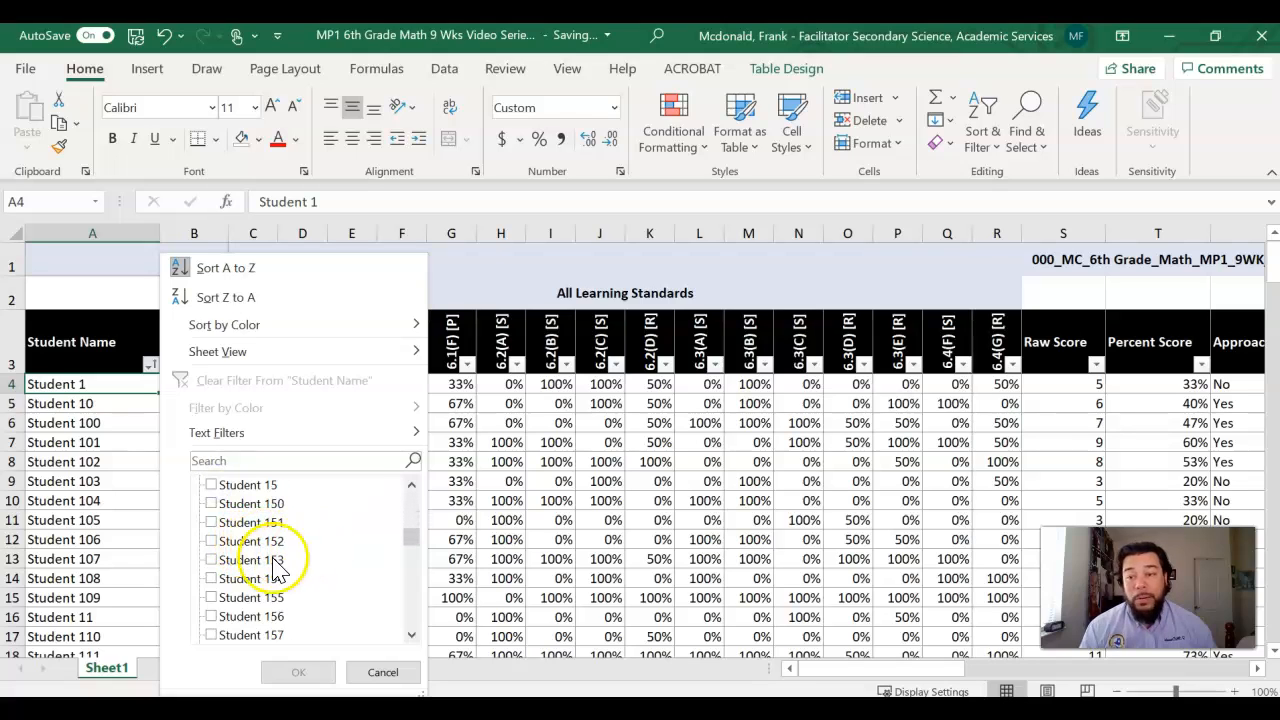
pyautogui.click(211, 560)
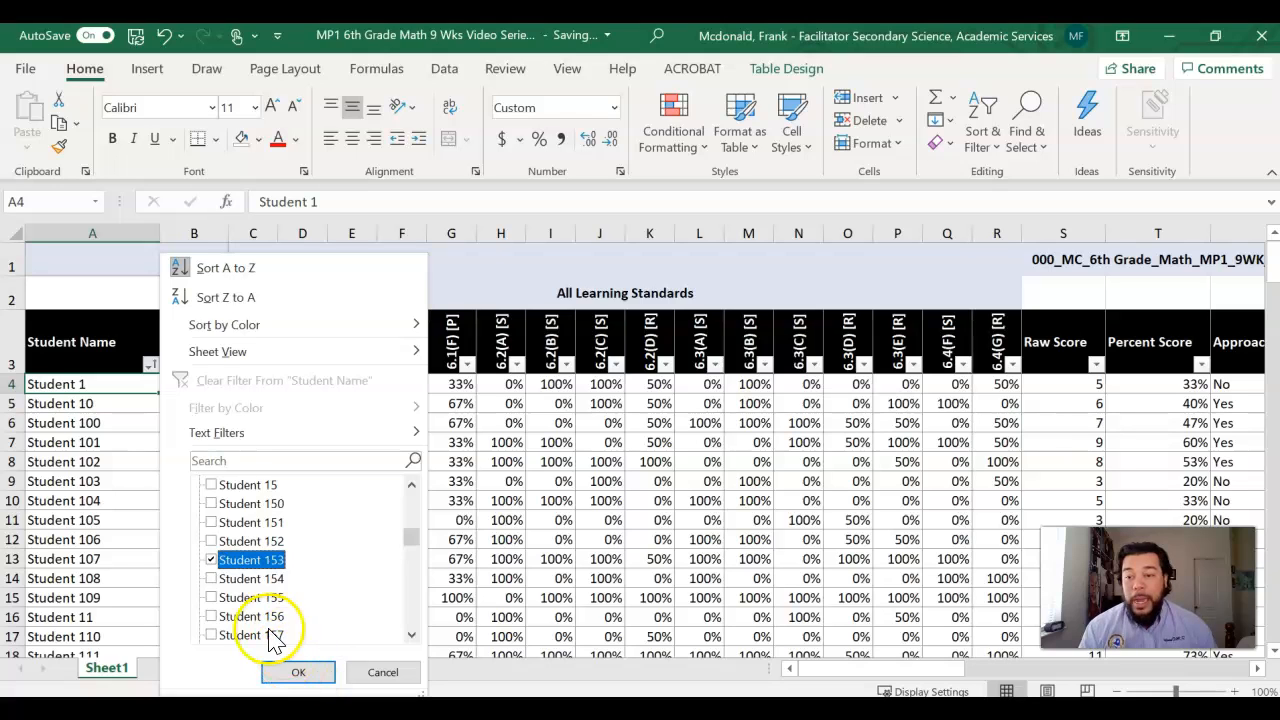
# Step: Reset the Student Name filter choices and filter the table to show only Student 153
pyautogui.scroll(15, 215, 566)
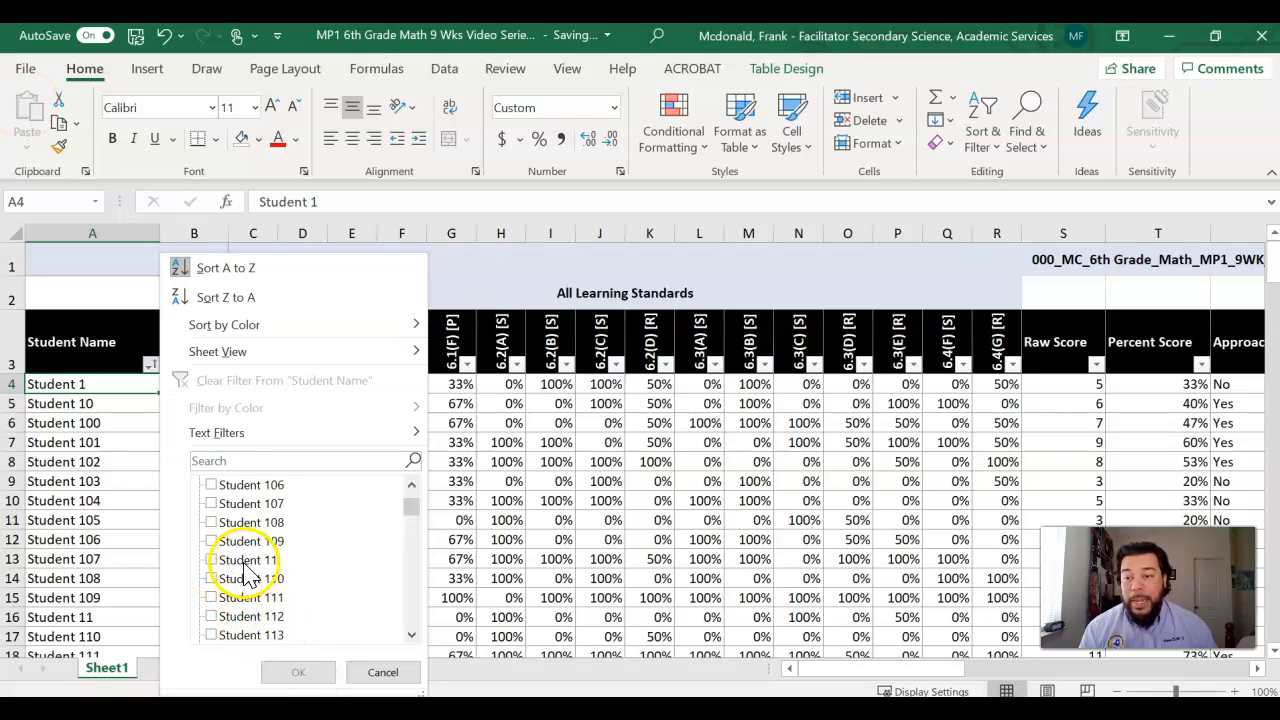
pyautogui.click(211, 485)
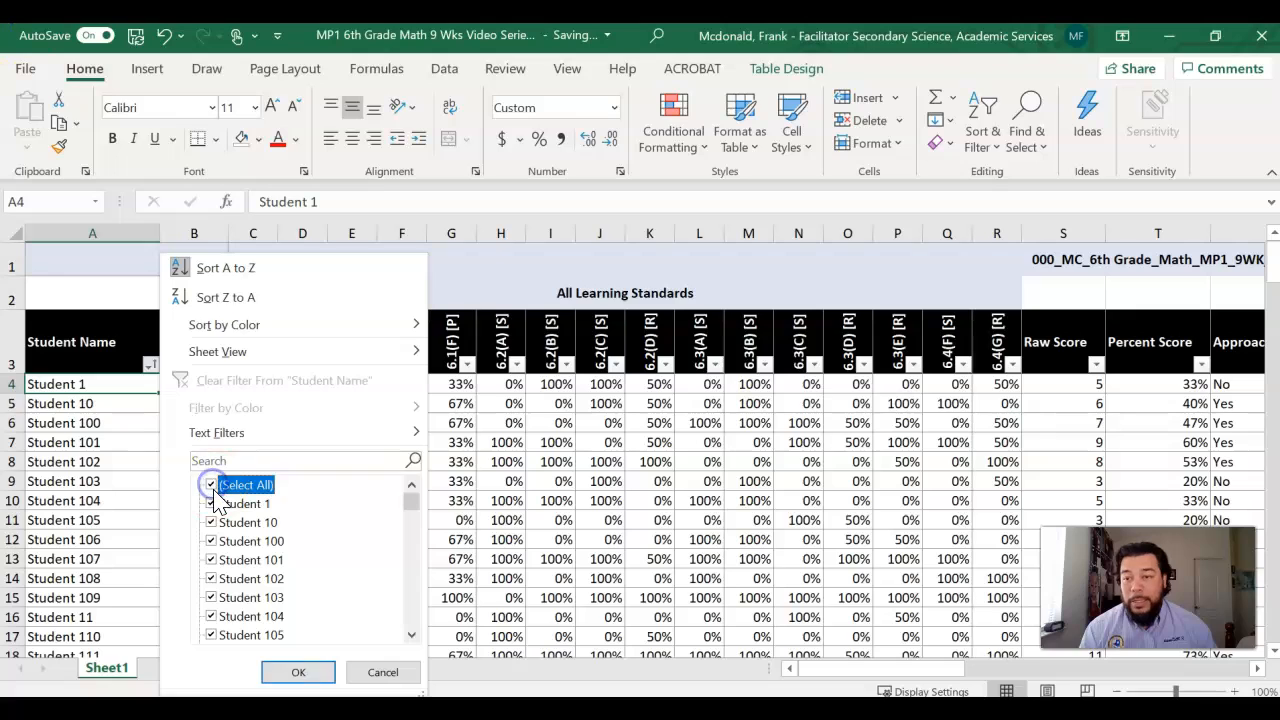
pyautogui.click(211, 485)
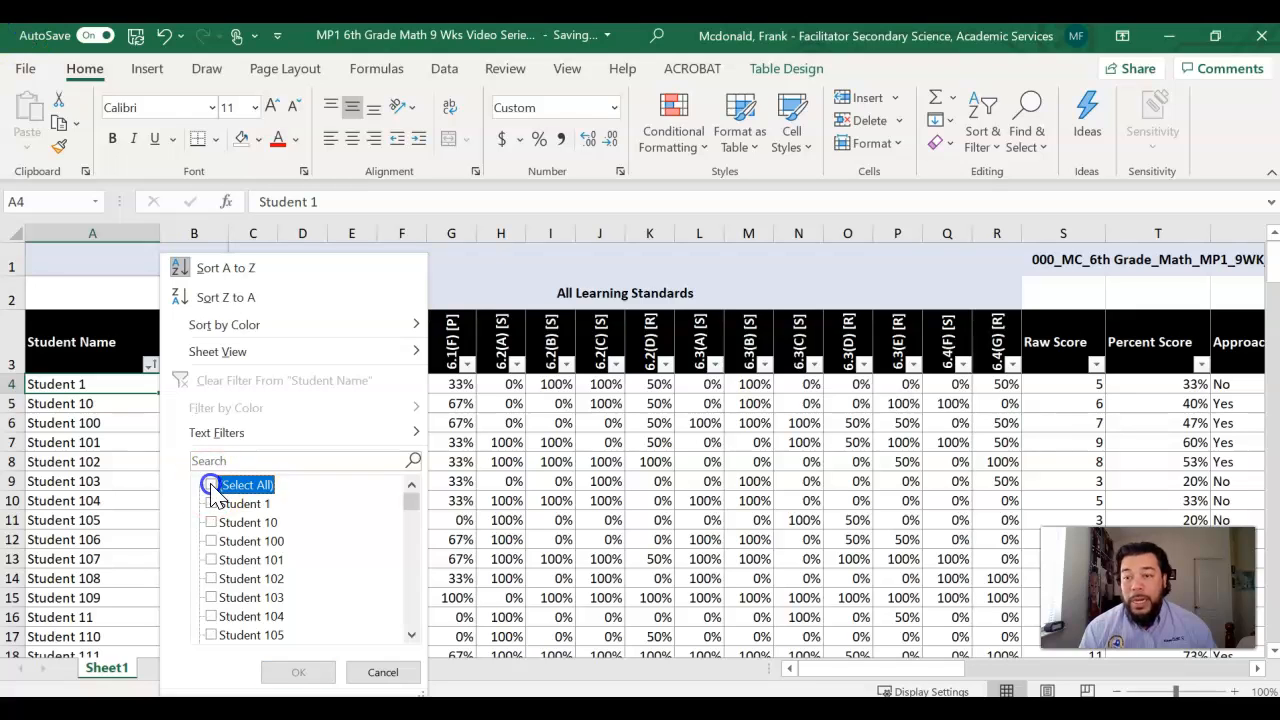
pyautogui.scroll(-5, 232, 556)
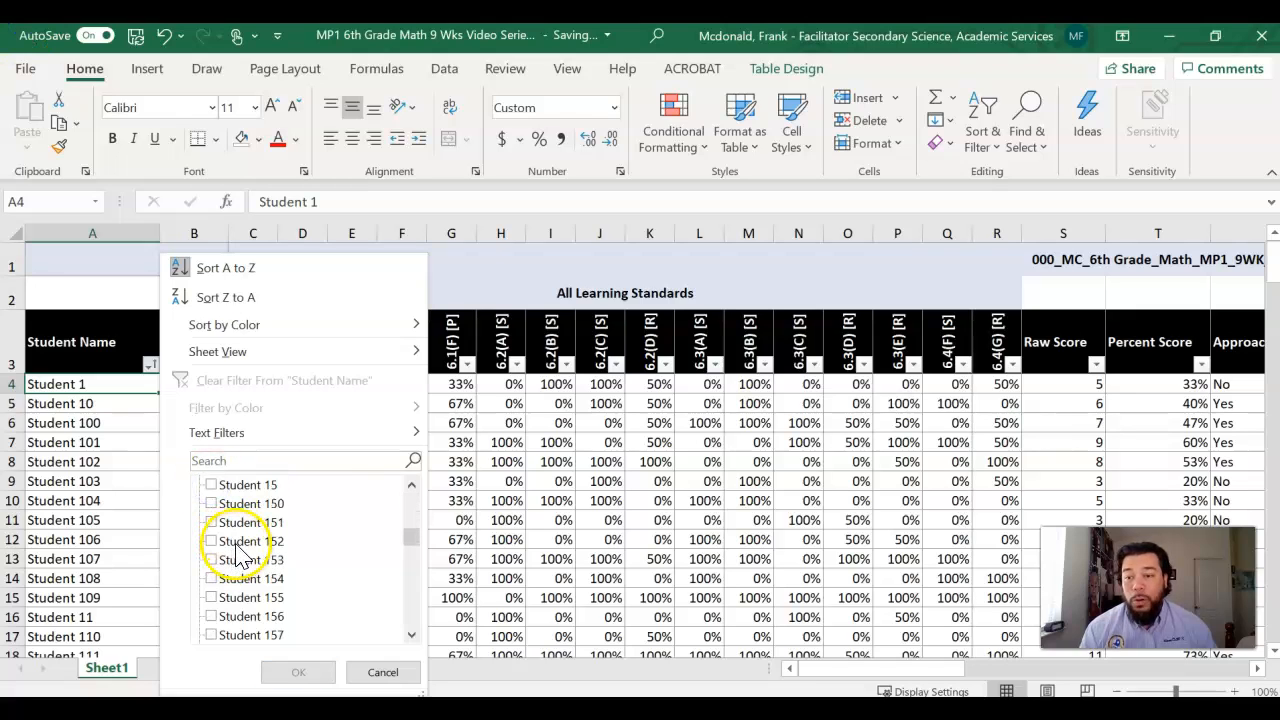
pyautogui.click(211, 559)
pyautogui.click(298, 672)
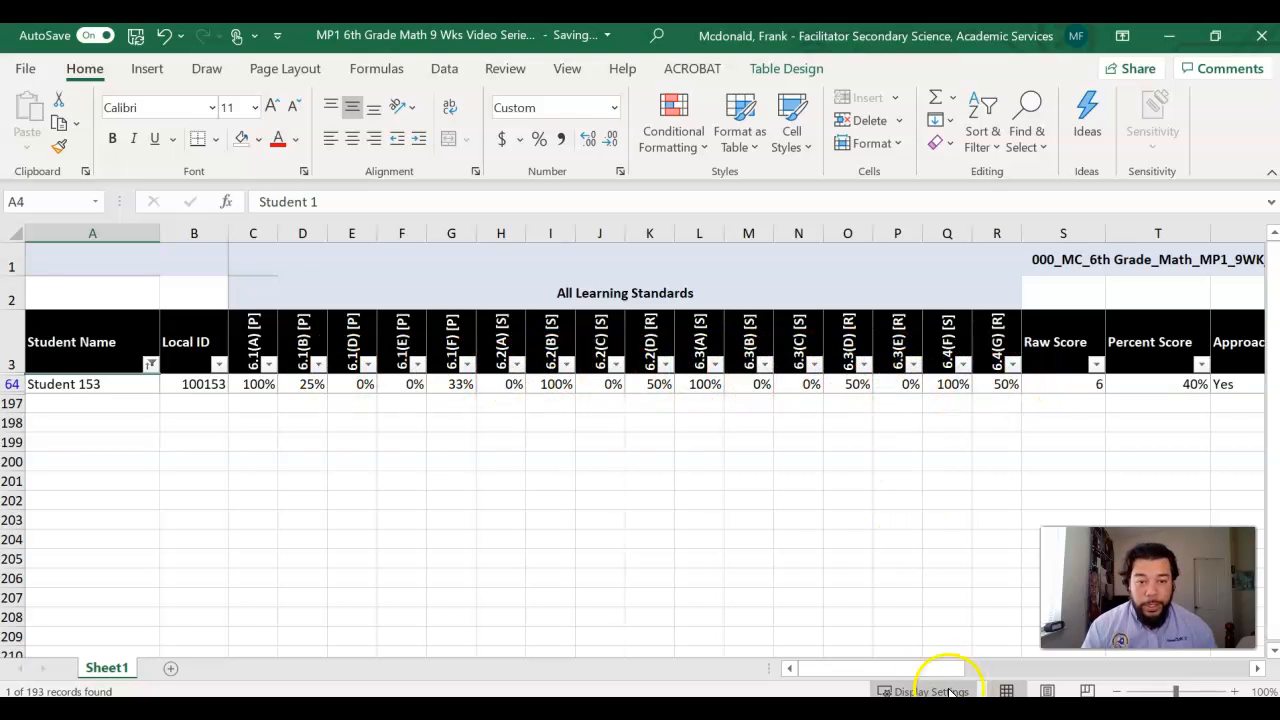
# Step: Restore all students in the table by selecting every name in the Student Name filter
pyautogui.click(150, 366)
pyautogui.click(210, 484)
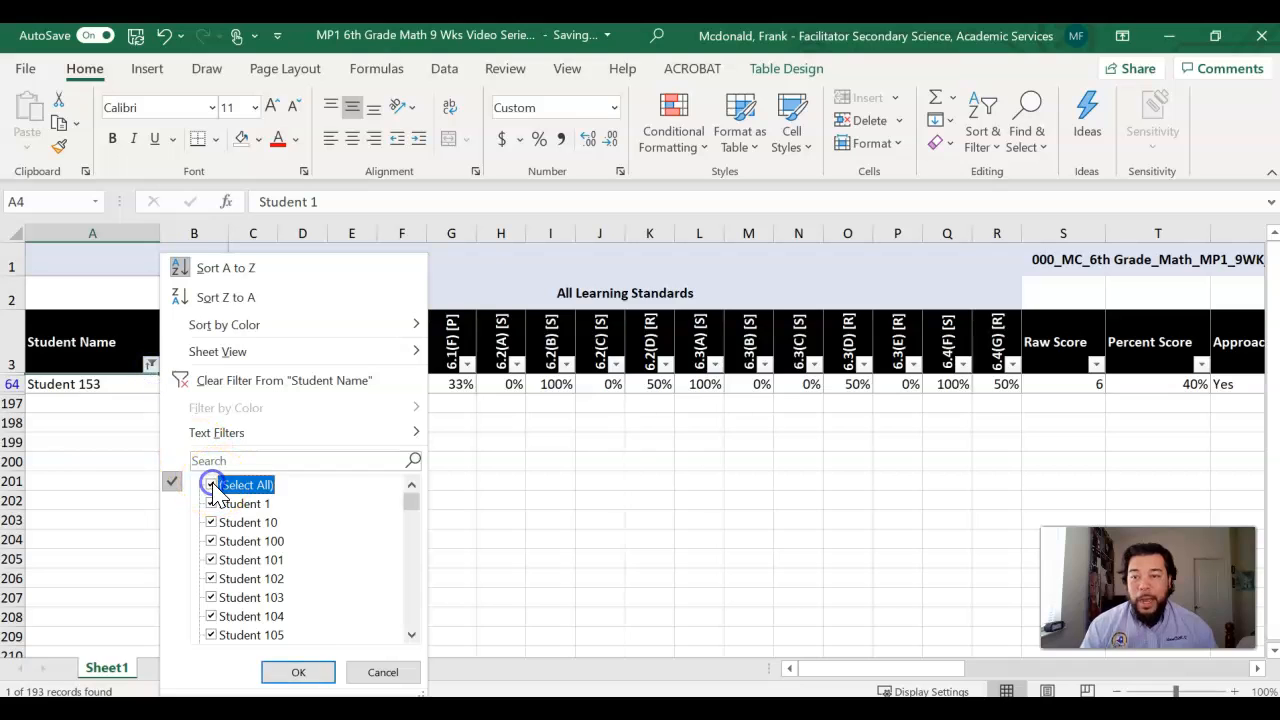
pyautogui.click(298, 671)
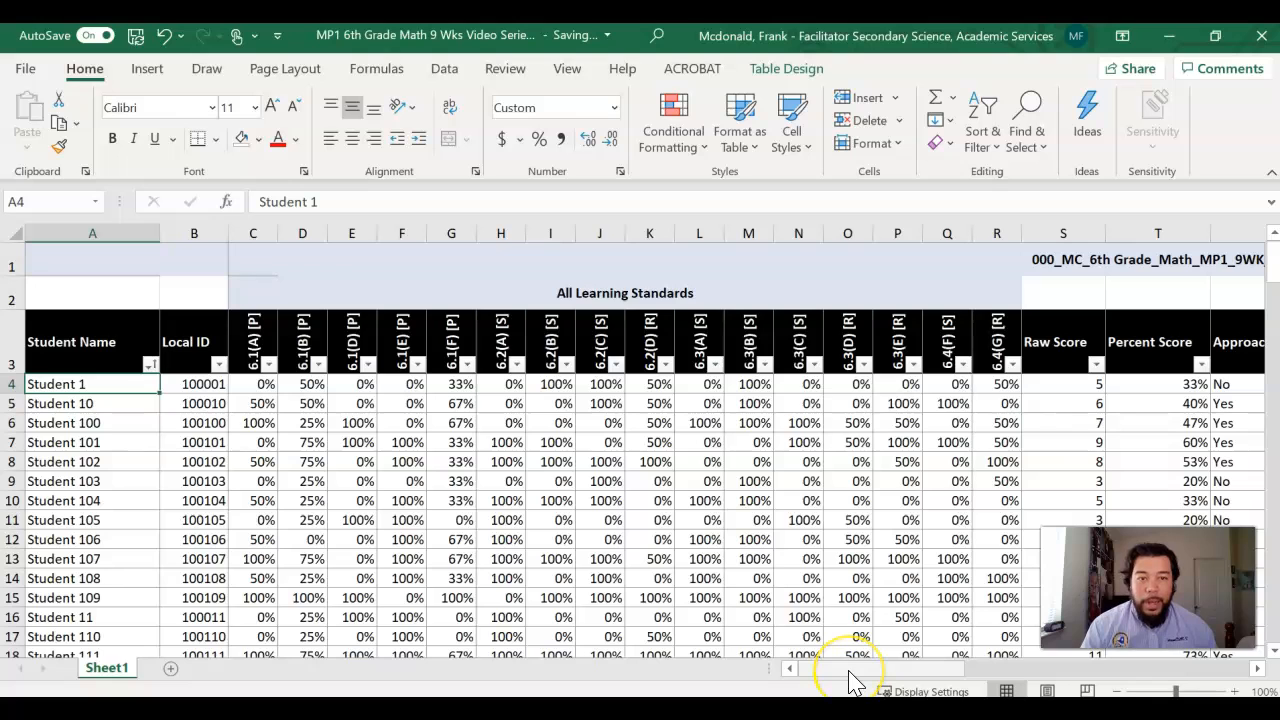
# Step: Filter the Masters Grade Level column to Yes only and review the matching rows and student names
pyautogui.moveTo(850, 680); pyautogui.dragTo(1003, 680)
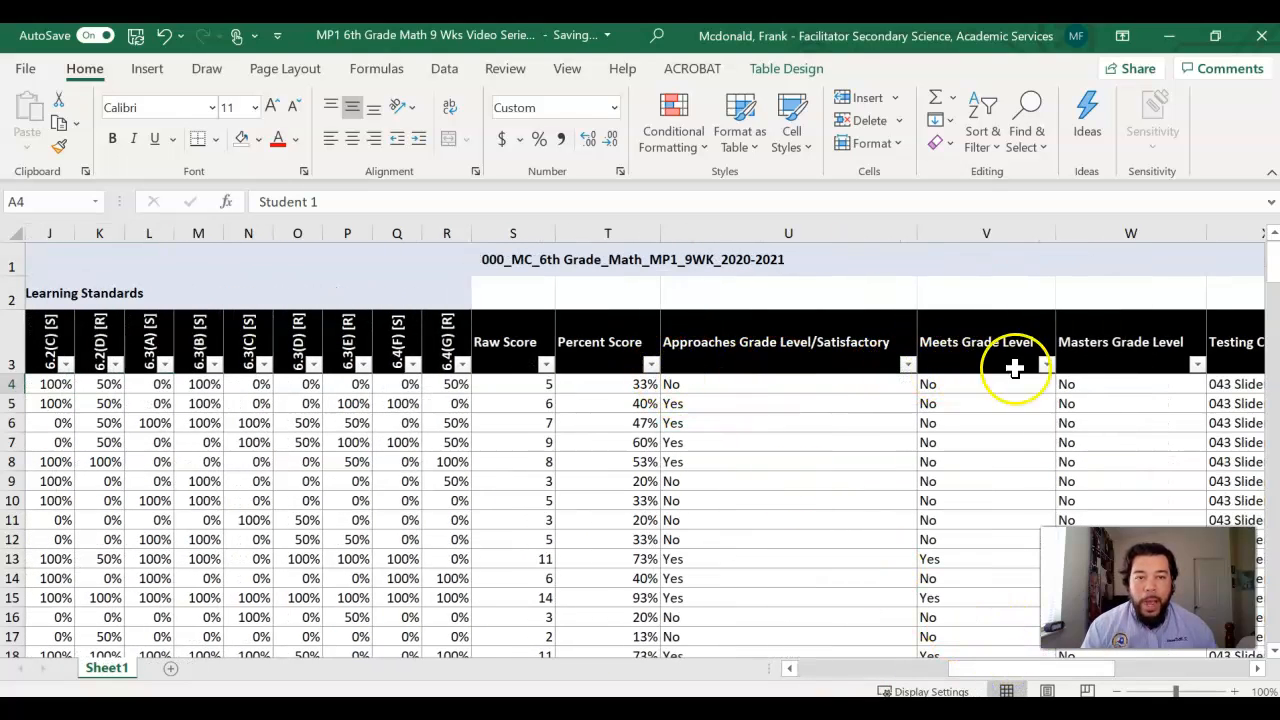
pyautogui.click(1197, 366)
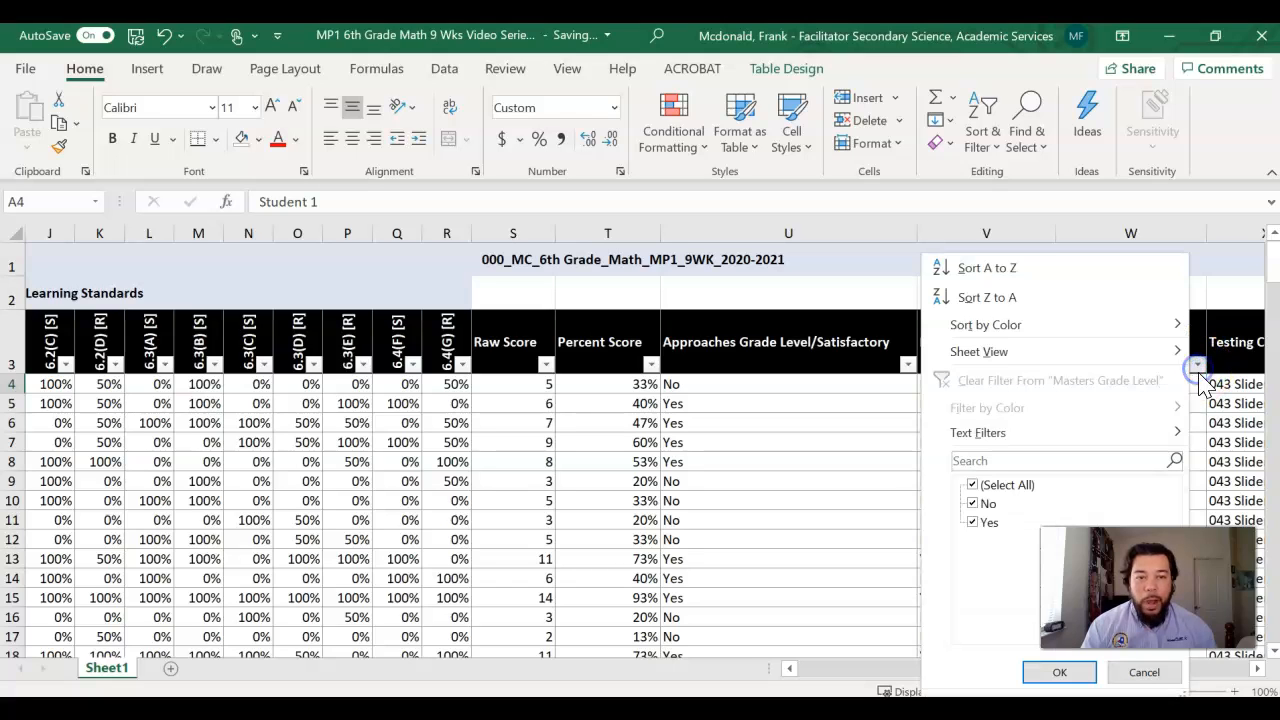
pyautogui.click(971, 485)
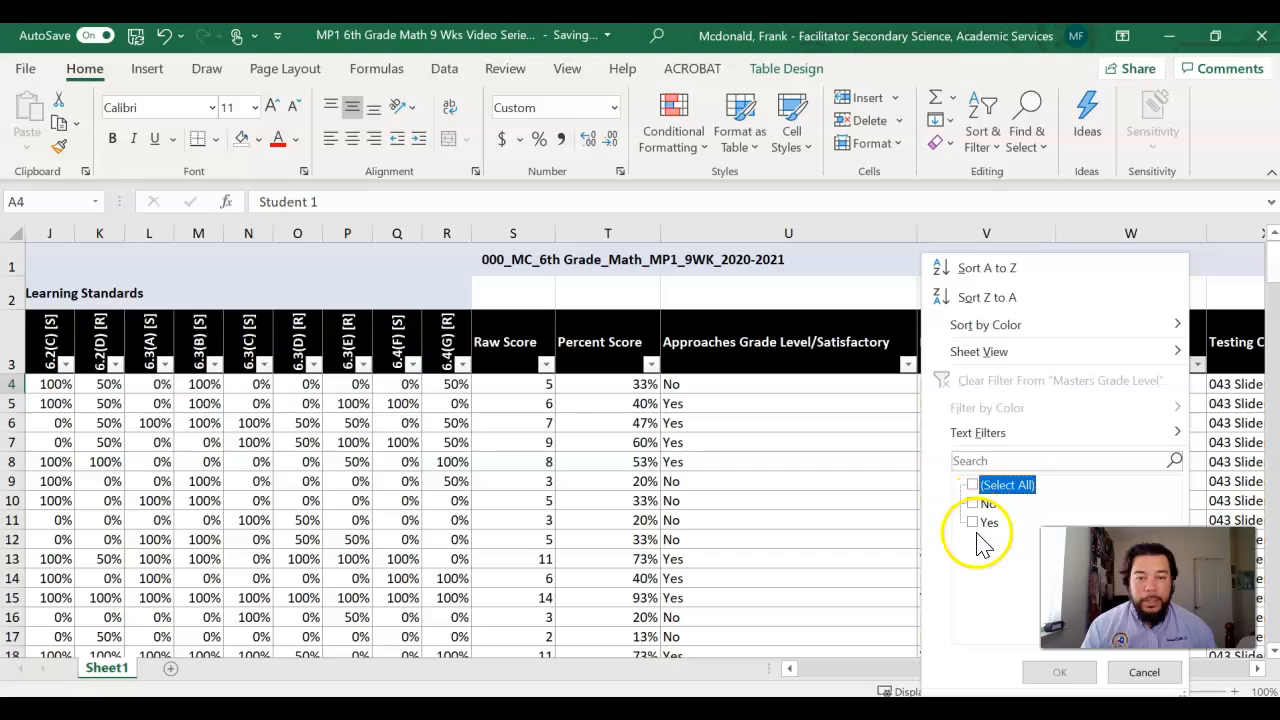
pyautogui.click(973, 523)
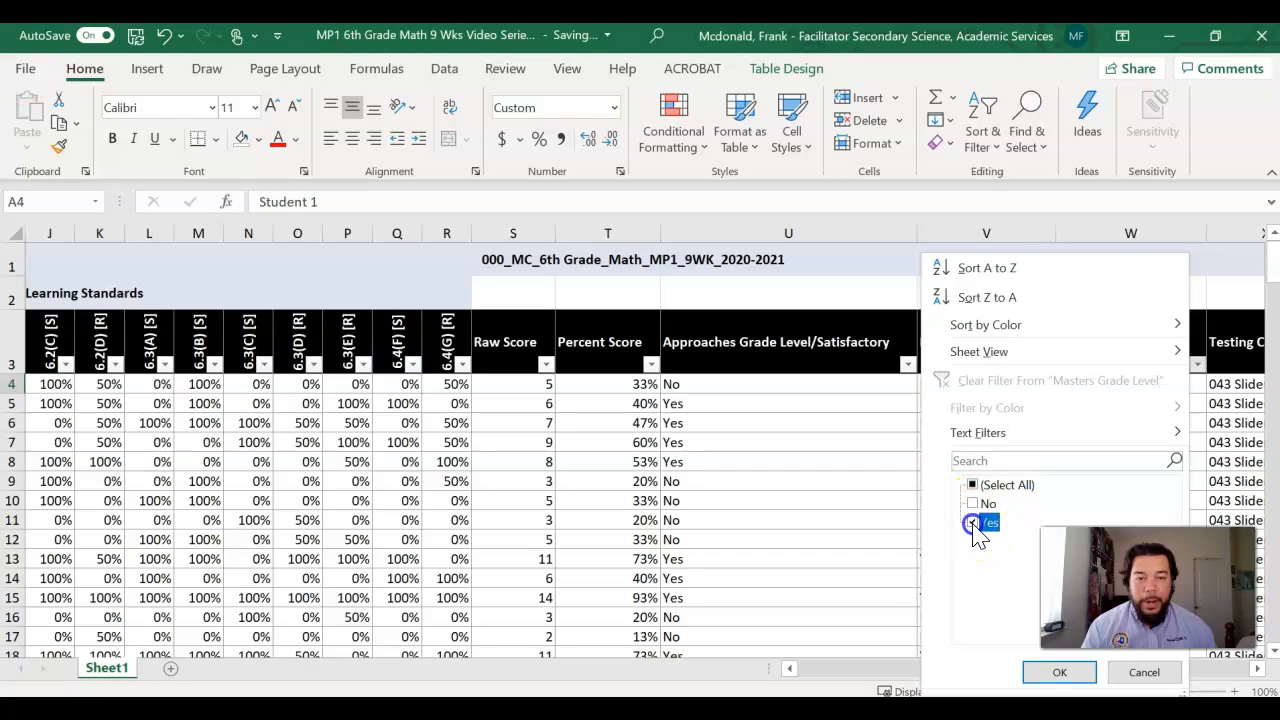
pyautogui.click(1050, 672)
pyautogui.moveTo(1033, 676)
pyautogui.mouseDown()
pyautogui.moveTo(1011, 677)
pyautogui.moveTo(1032, 675)
pyautogui.mouseUp()
pyautogui.scroll(-1, 997, 446)
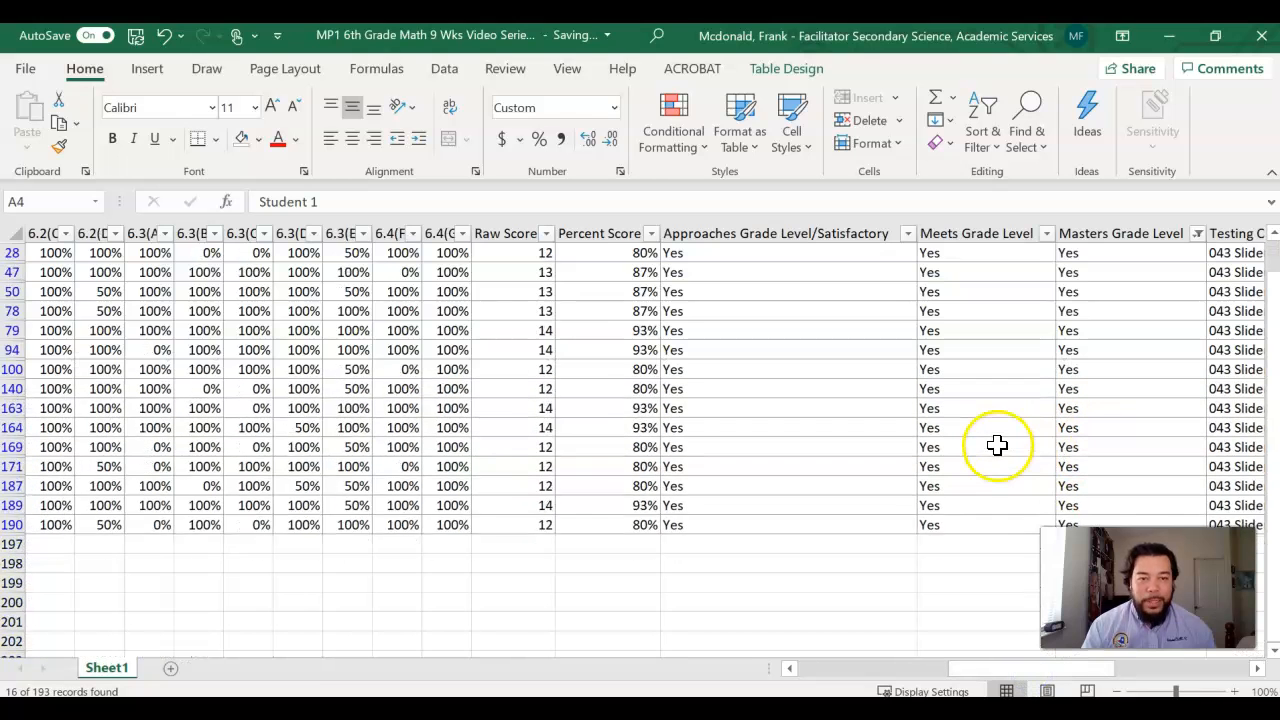
pyautogui.scroll(1, 940, 425)
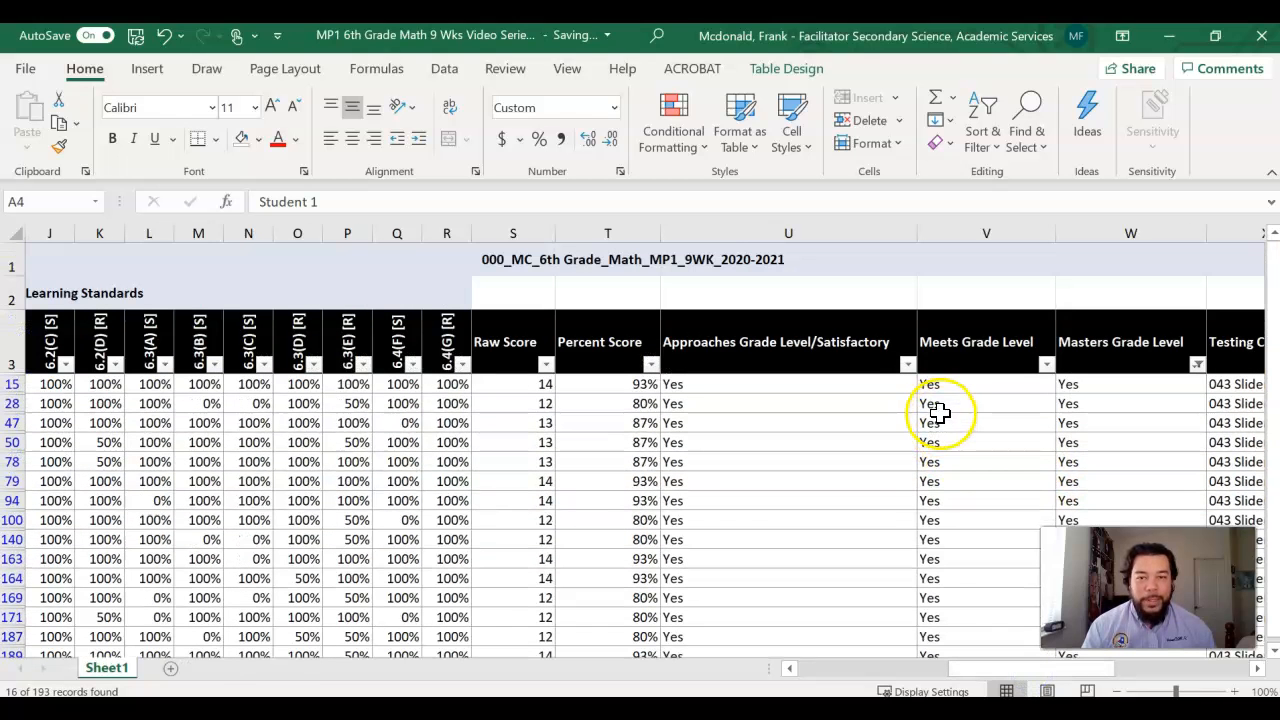
pyautogui.moveTo(966, 670); pyautogui.dragTo(767, 662)
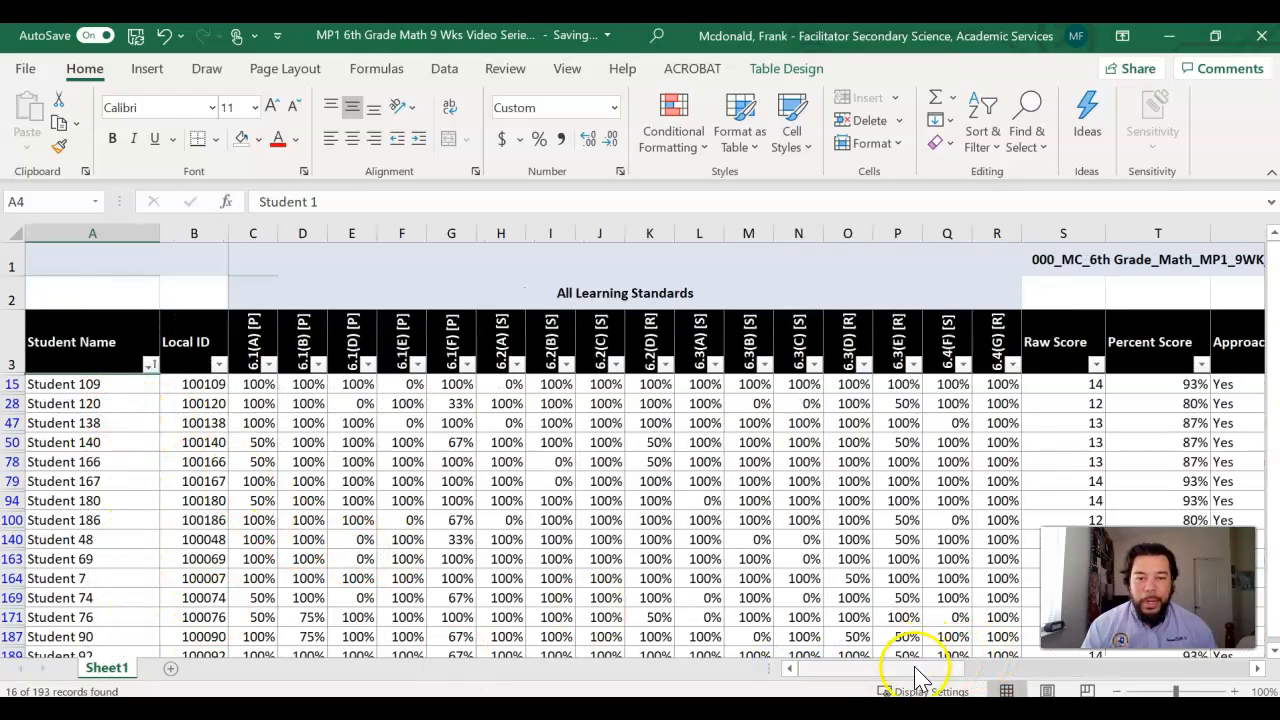
# Step: Restore all rows by selecting both No and Yes in the Masters Grade Level filter
pyautogui.moveTo(914, 676); pyautogui.dragTo(1049, 676)
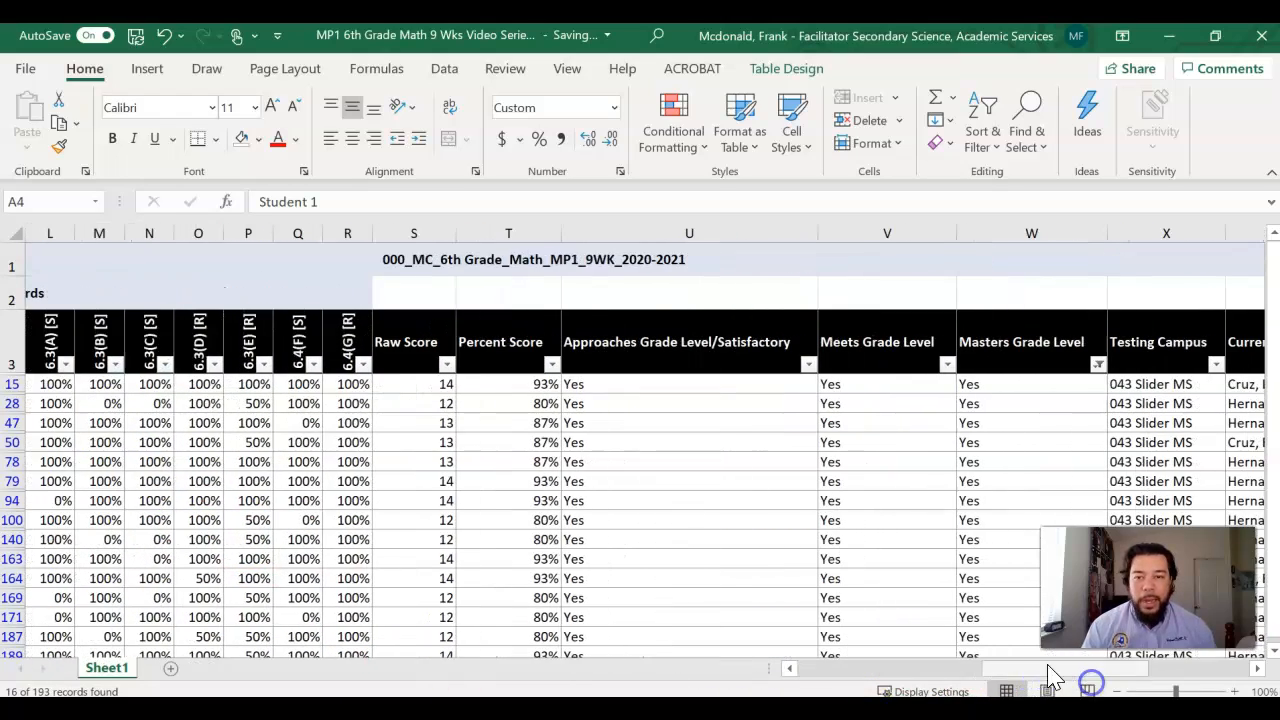
pyautogui.click(1099, 364)
pyautogui.click(872, 484)
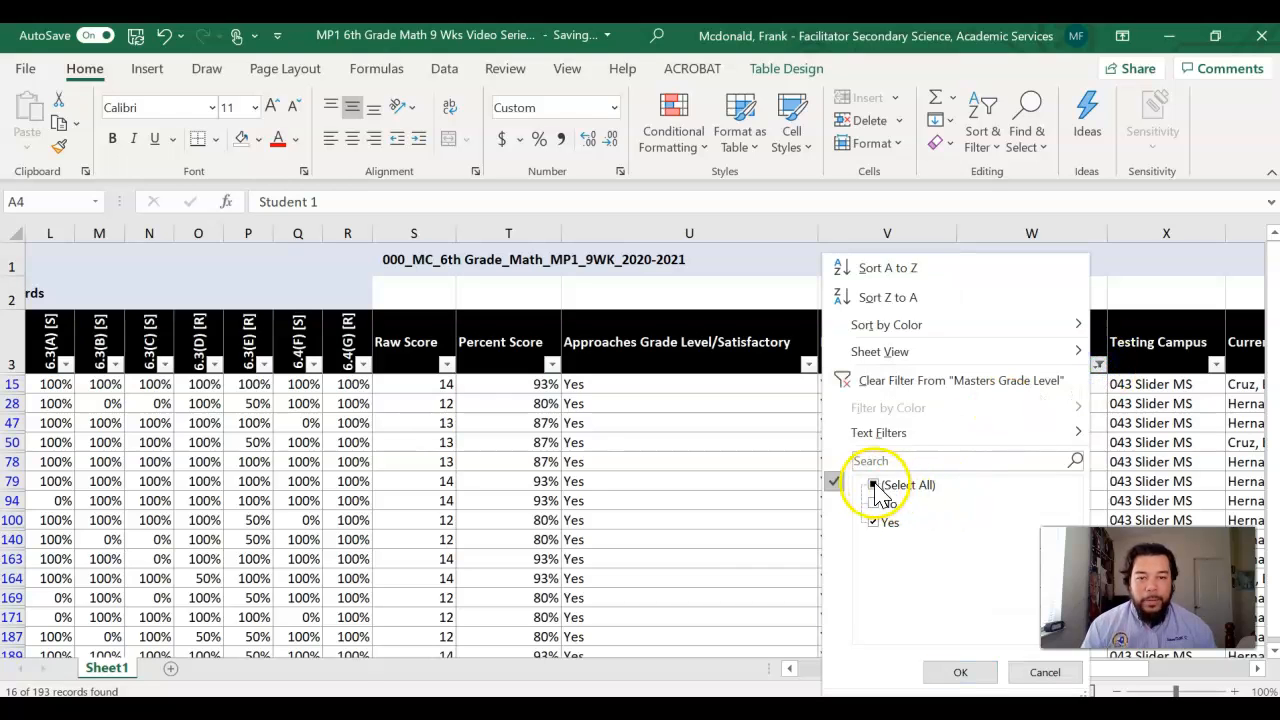
pyautogui.click(960, 673)
# Step: Filter the Current Instructor column to only the second instructor in the list and review that instructor's students
pyautogui.moveTo(1000, 677); pyautogui.dragTo(1118, 682)
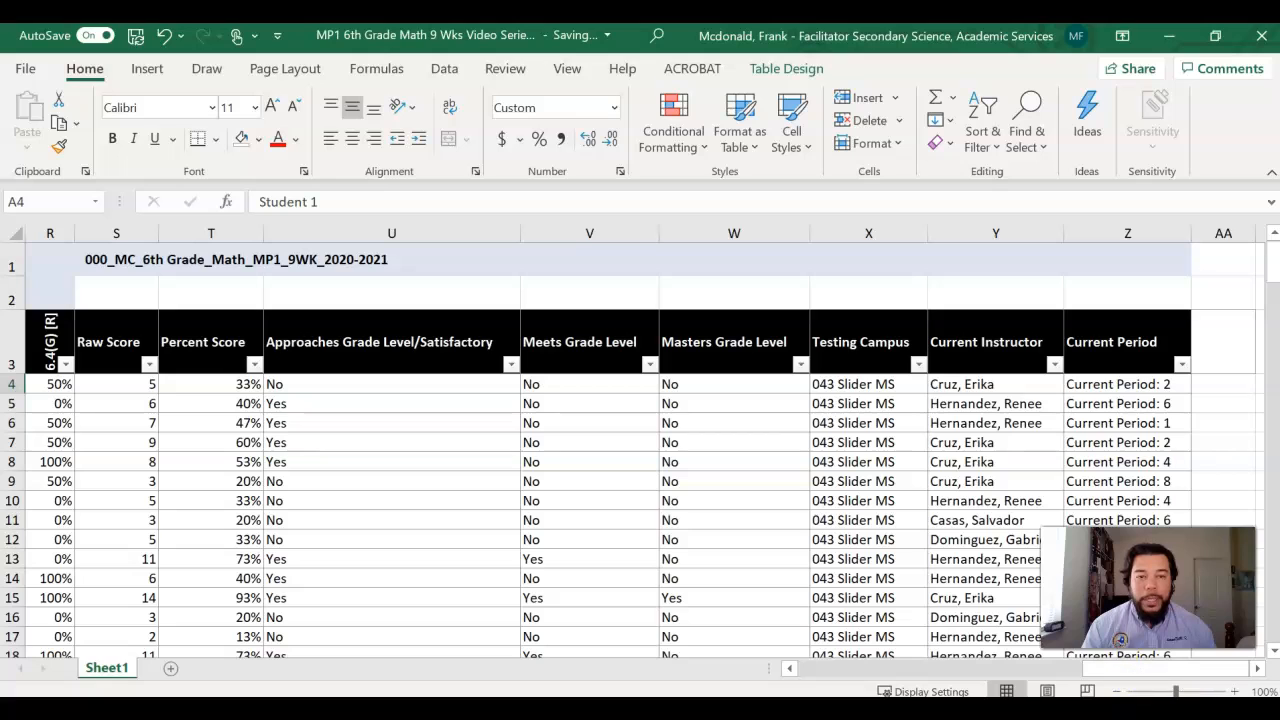
pyautogui.click(1054, 364)
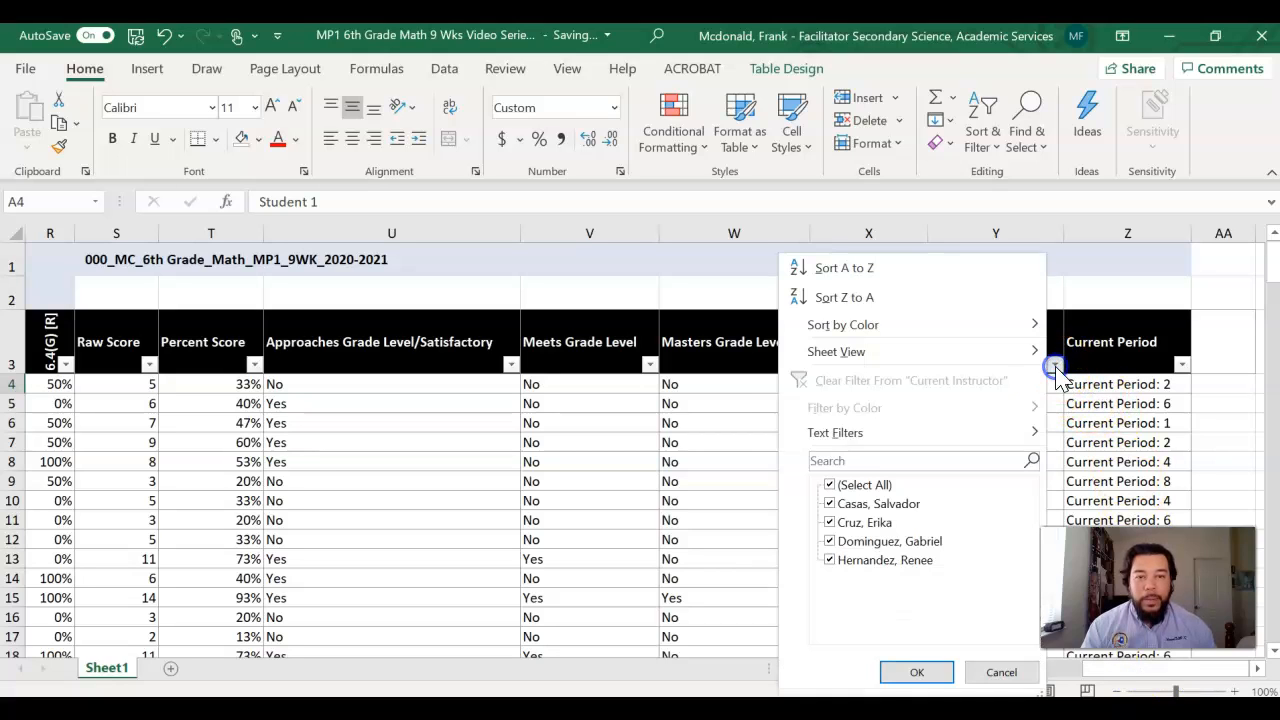
pyautogui.click(829, 487)
pyautogui.click(830, 522)
pyautogui.click(928, 672)
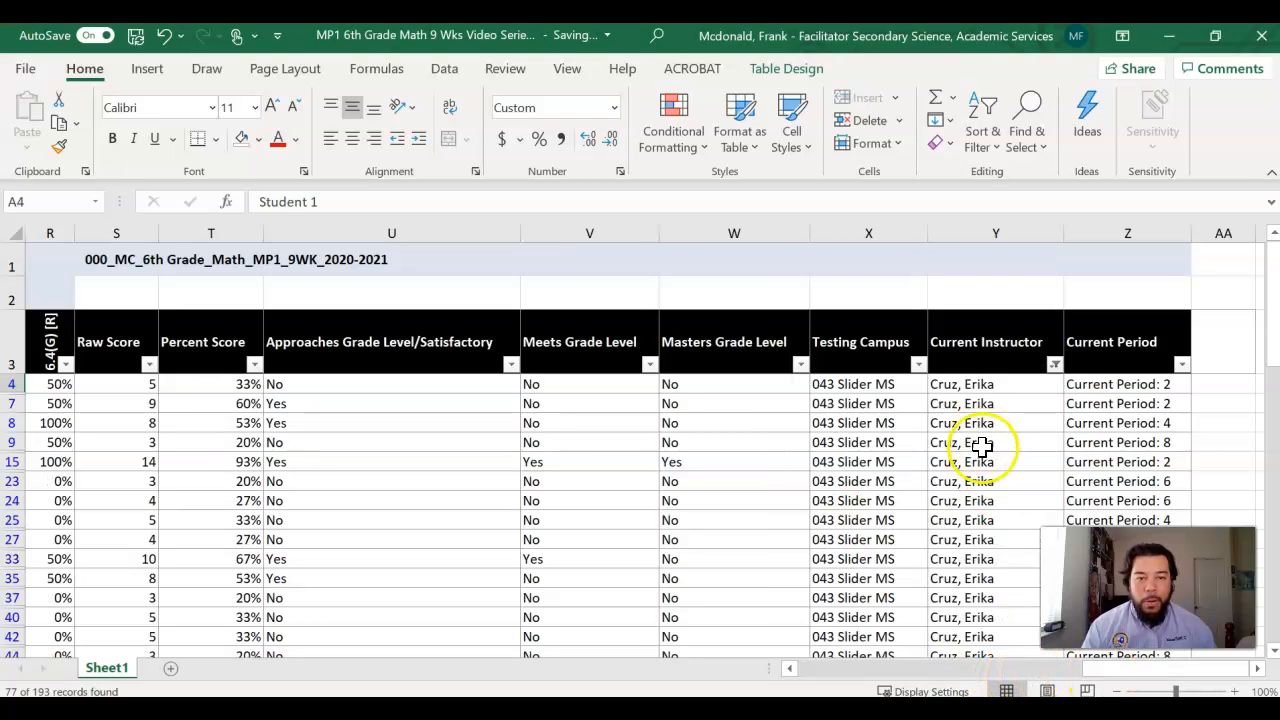
pyautogui.scroll(-12, 990, 520)
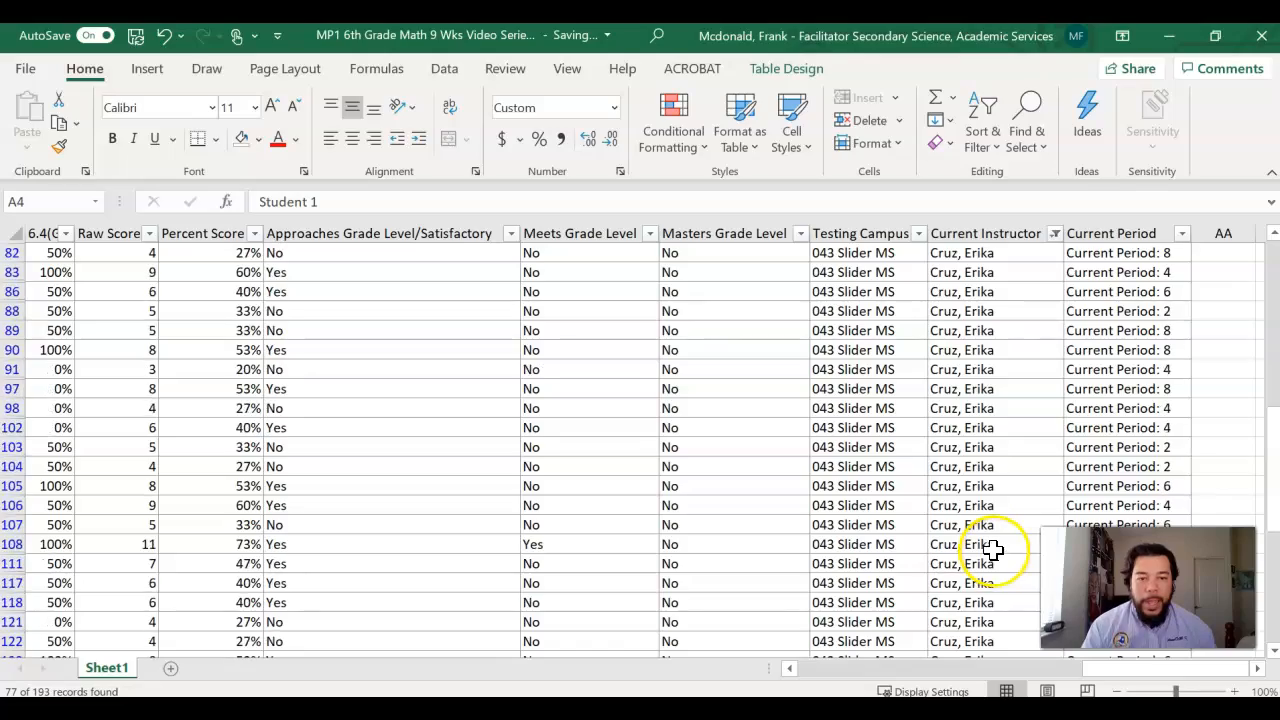
pyautogui.scroll(-4, 990, 548)
pyautogui.moveTo(1104, 673); pyautogui.dragTo(794, 663)
pyautogui.scroll(5, 360, 469)
pyautogui.scroll(10, 192, 420)
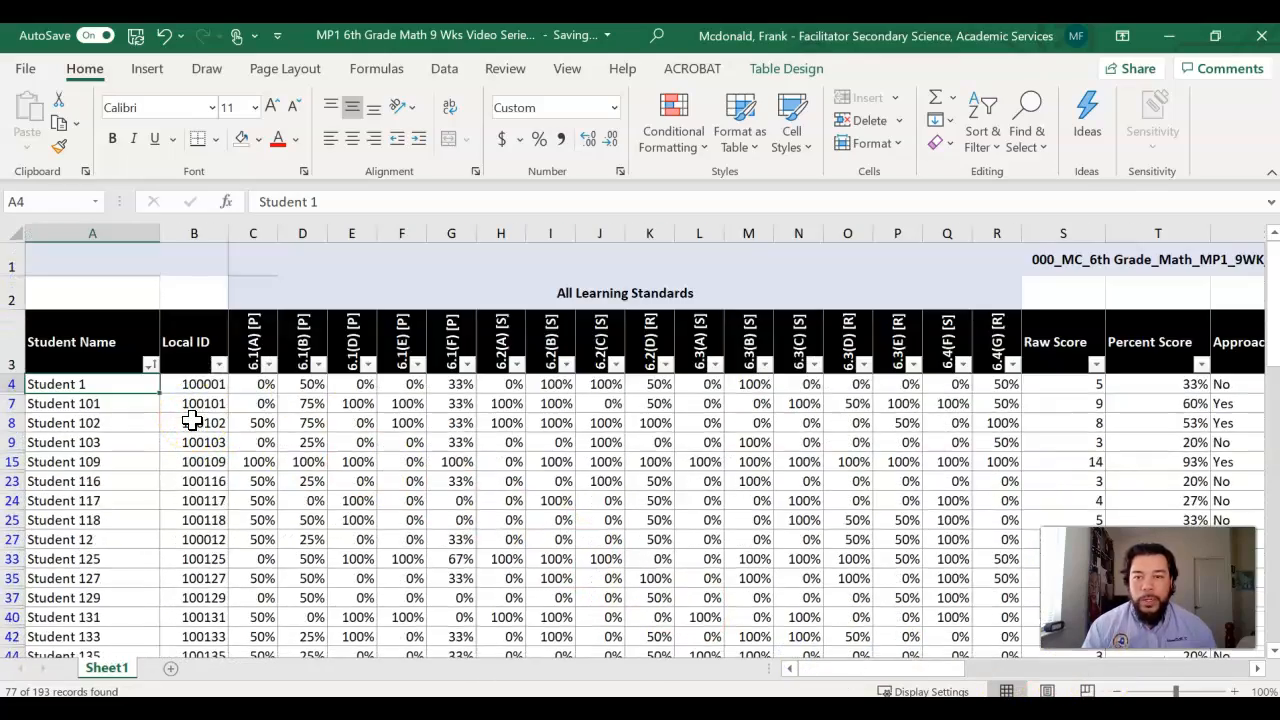
# Step: Sort the instructor's filtered rows by Current Period from A to Z and check the period order
pyautogui.moveTo(903, 666); pyautogui.dragTo(1045, 676)
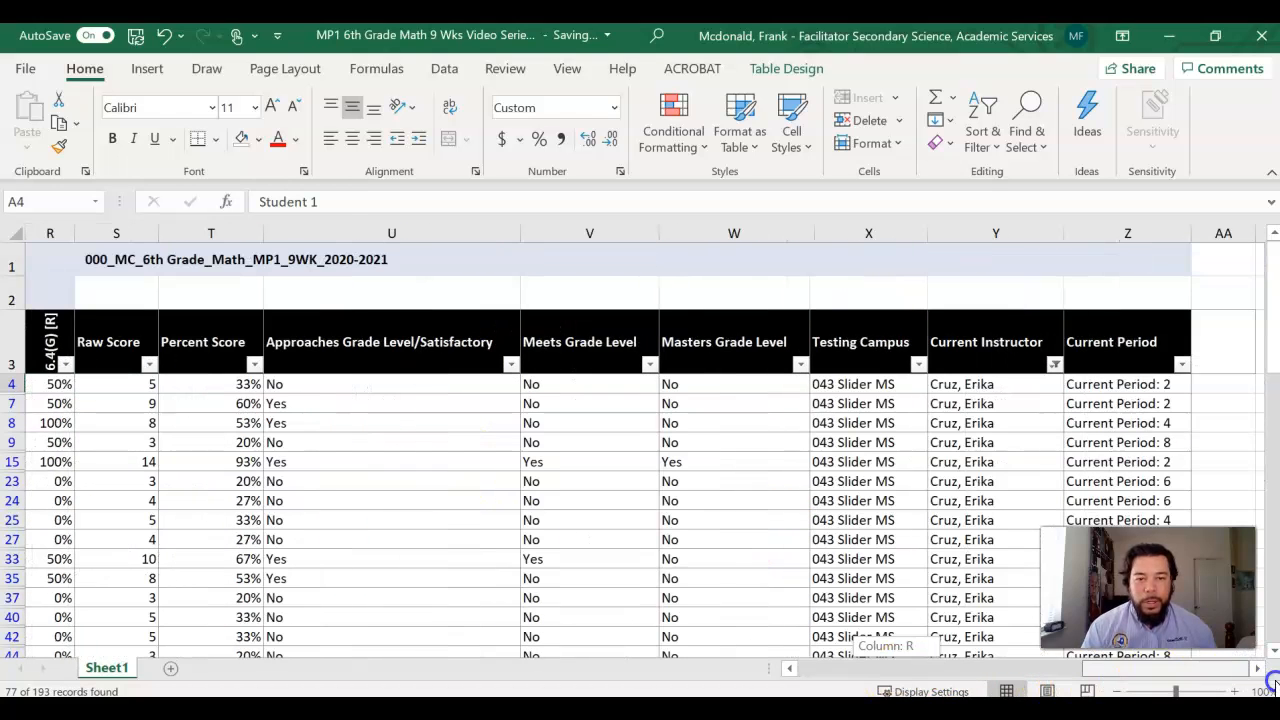
pyautogui.click(1184, 366)
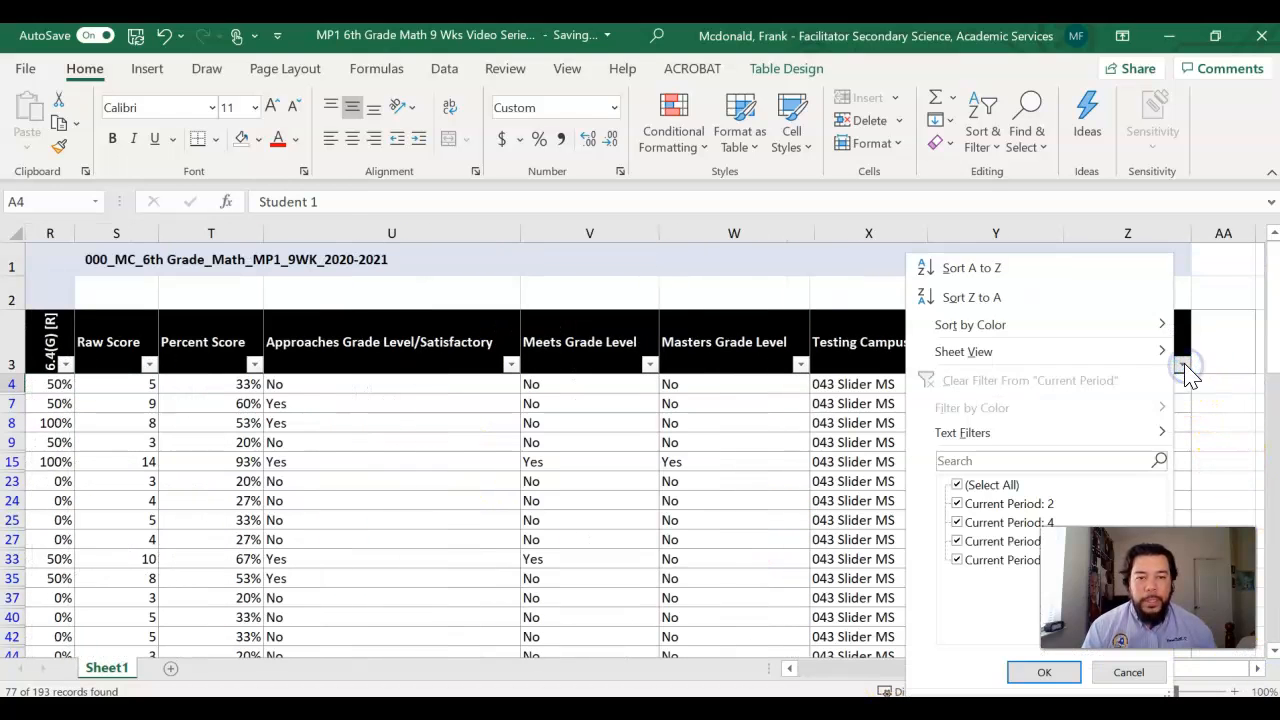
pyautogui.click(1045, 274)
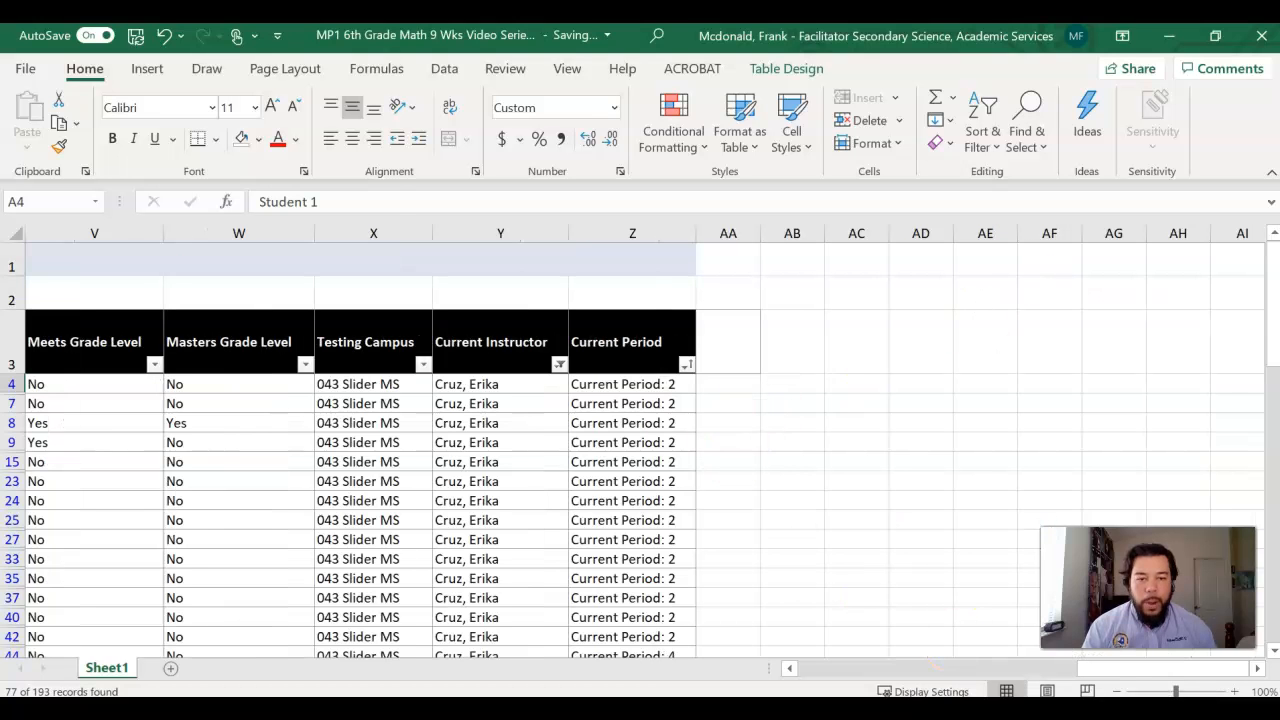
pyautogui.moveTo(1133, 670); pyautogui.dragTo(1186, 672)
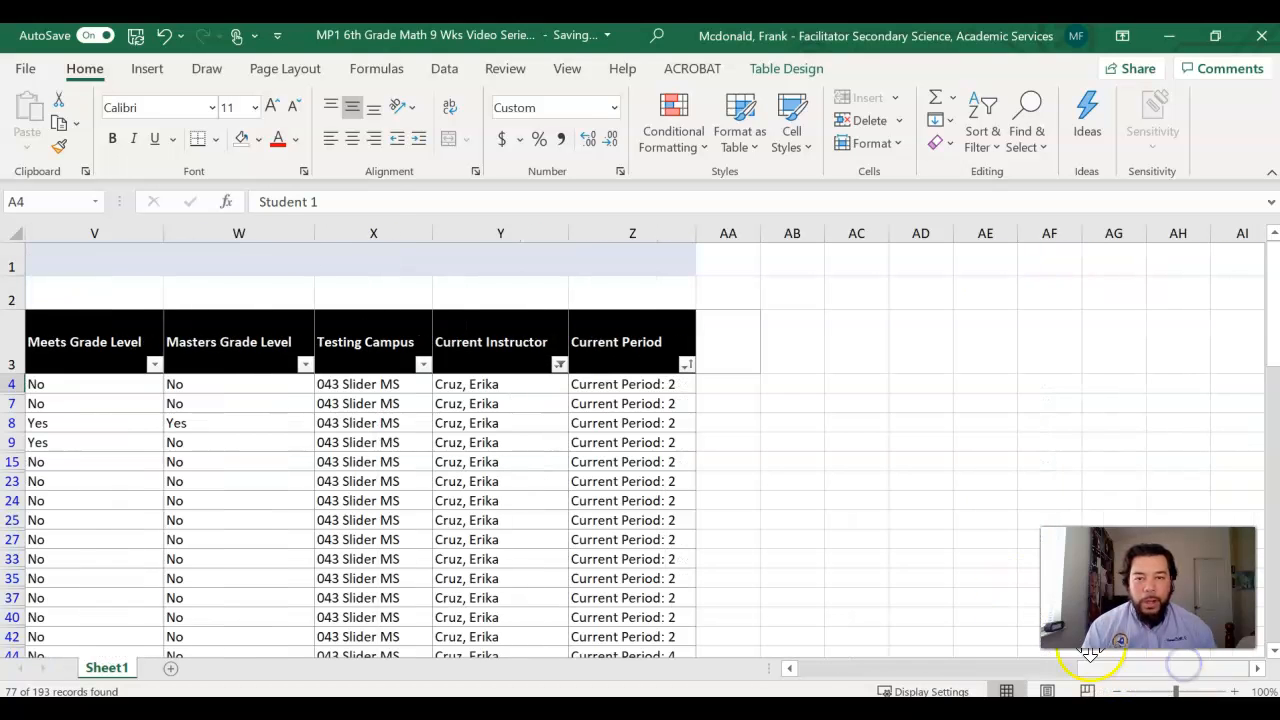
pyautogui.moveTo(1094, 655); pyautogui.dragTo(1071, 675)
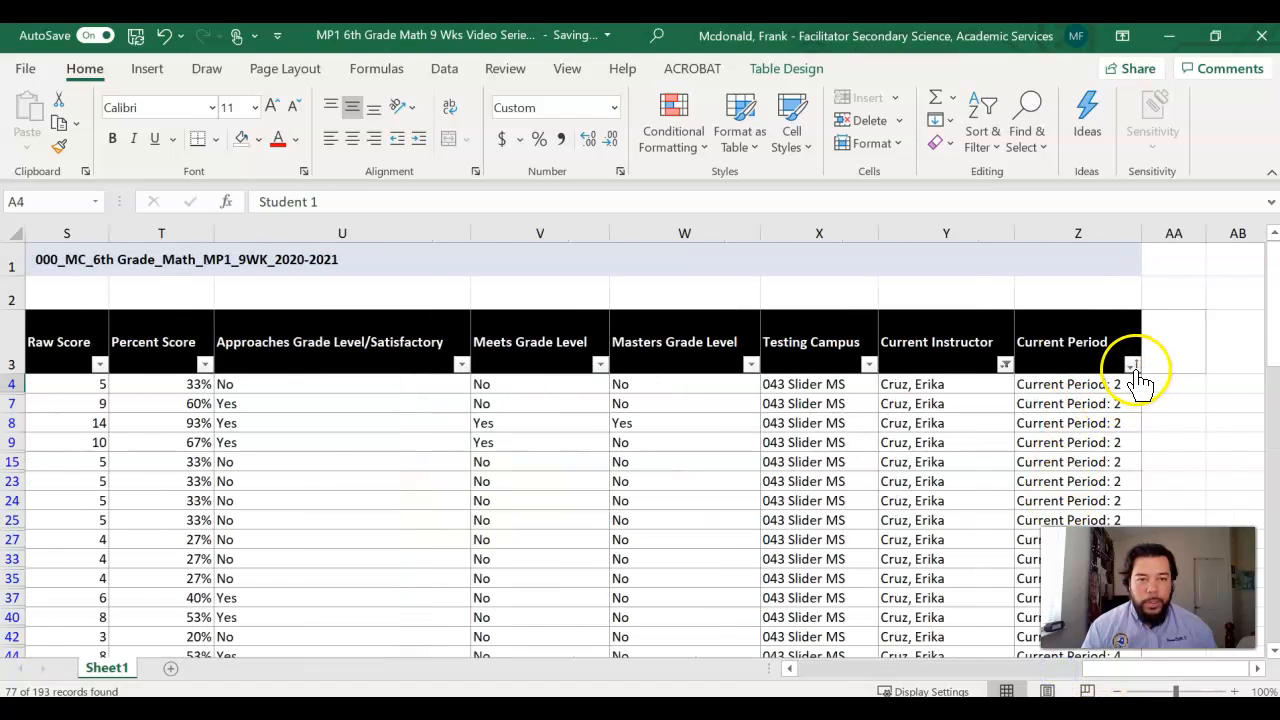
# Step: Filter the Current Period column to only Current Period: 2 and review the students in that class
pyautogui.click(1133, 368)
pyautogui.click(914, 487)
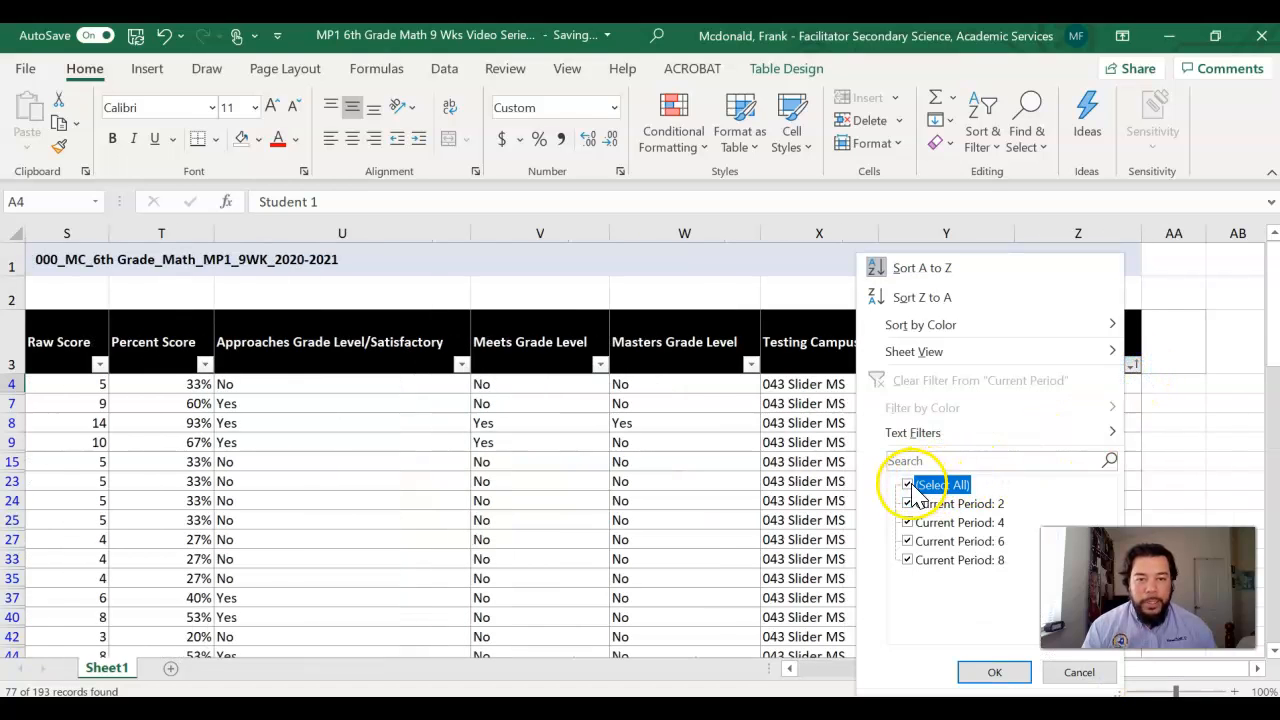
pyautogui.click(907, 503)
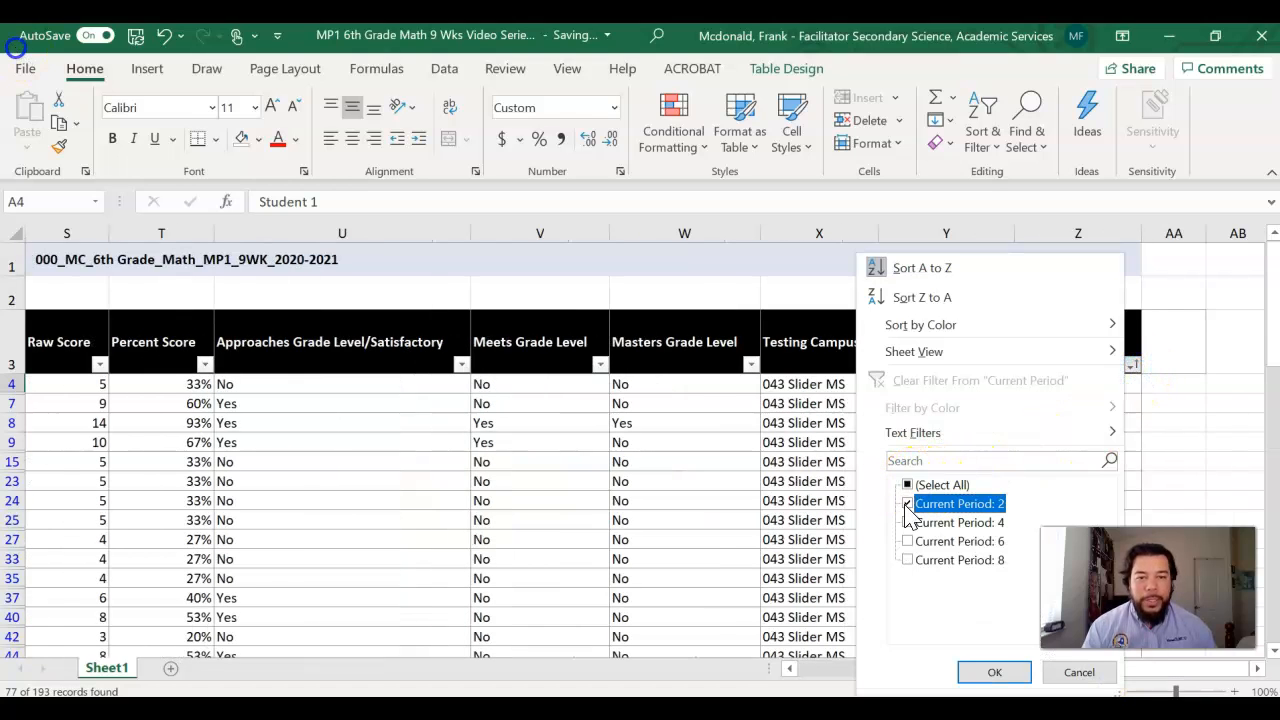
pyautogui.click(993, 673)
pyautogui.moveTo(1111, 669); pyautogui.dragTo(771, 652)
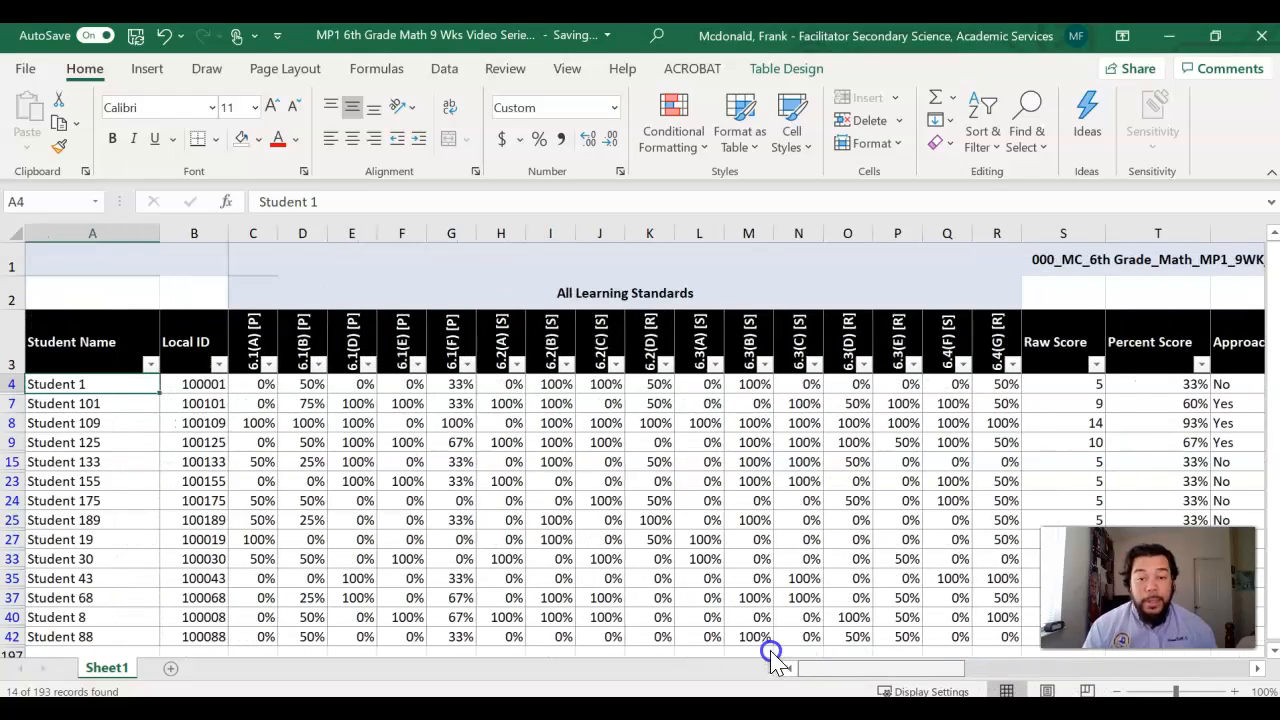
pyautogui.scroll(-1, 266, 457)
pyautogui.scroll(1, 268, 457)
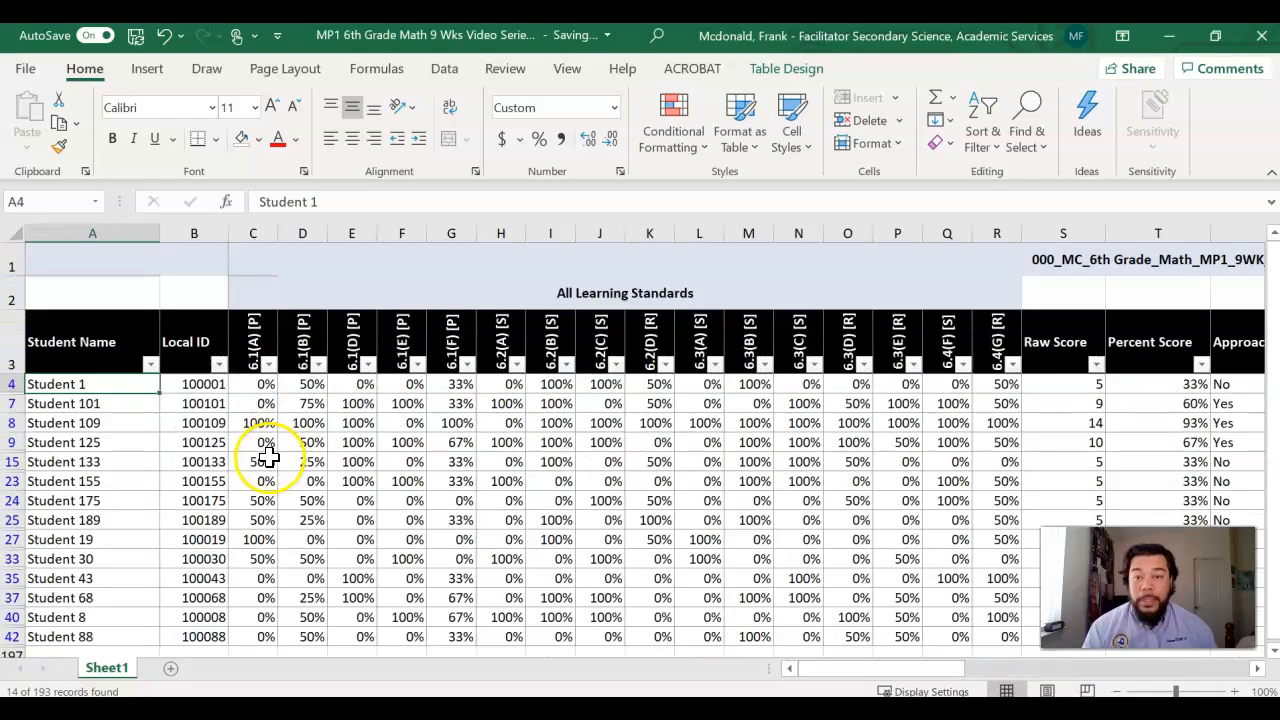
# Step: Switch the Current Period filter to only Current Period: 6 and look through the matching rows
pyautogui.moveTo(891, 668); pyautogui.dragTo(1255, 671)
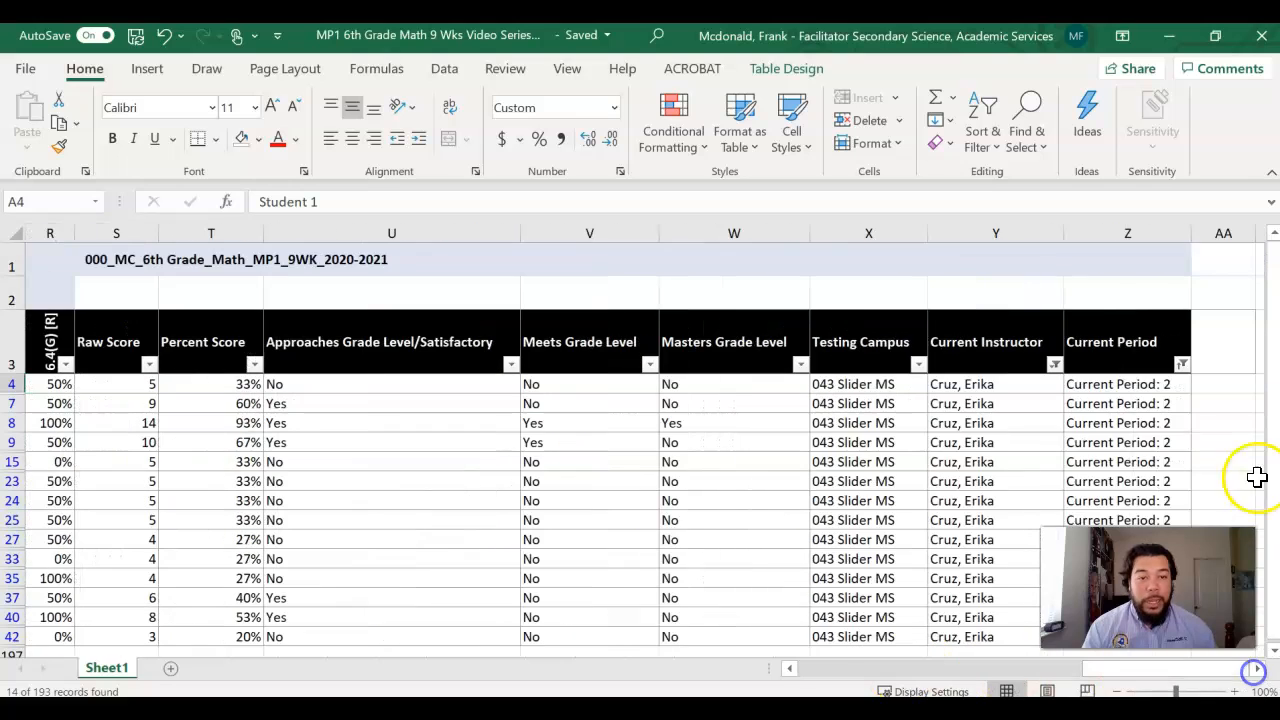
pyautogui.click(1183, 366)
pyautogui.click(960, 504)
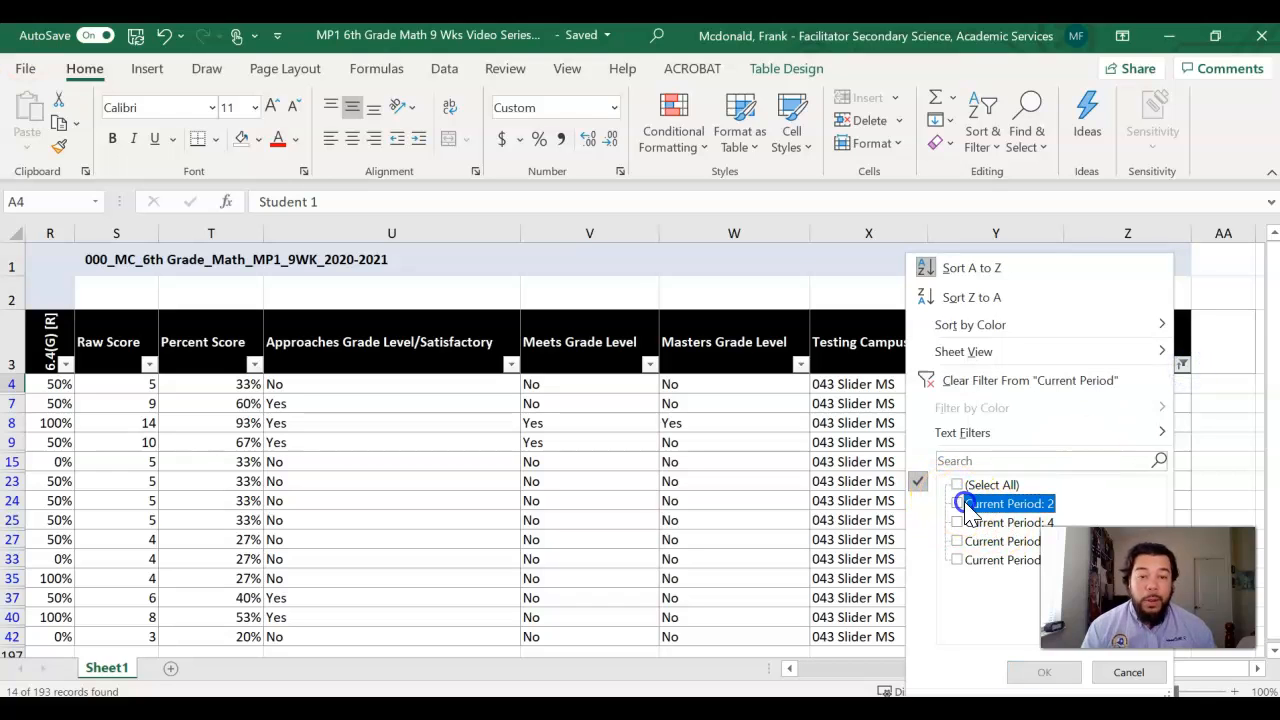
pyautogui.click(958, 541)
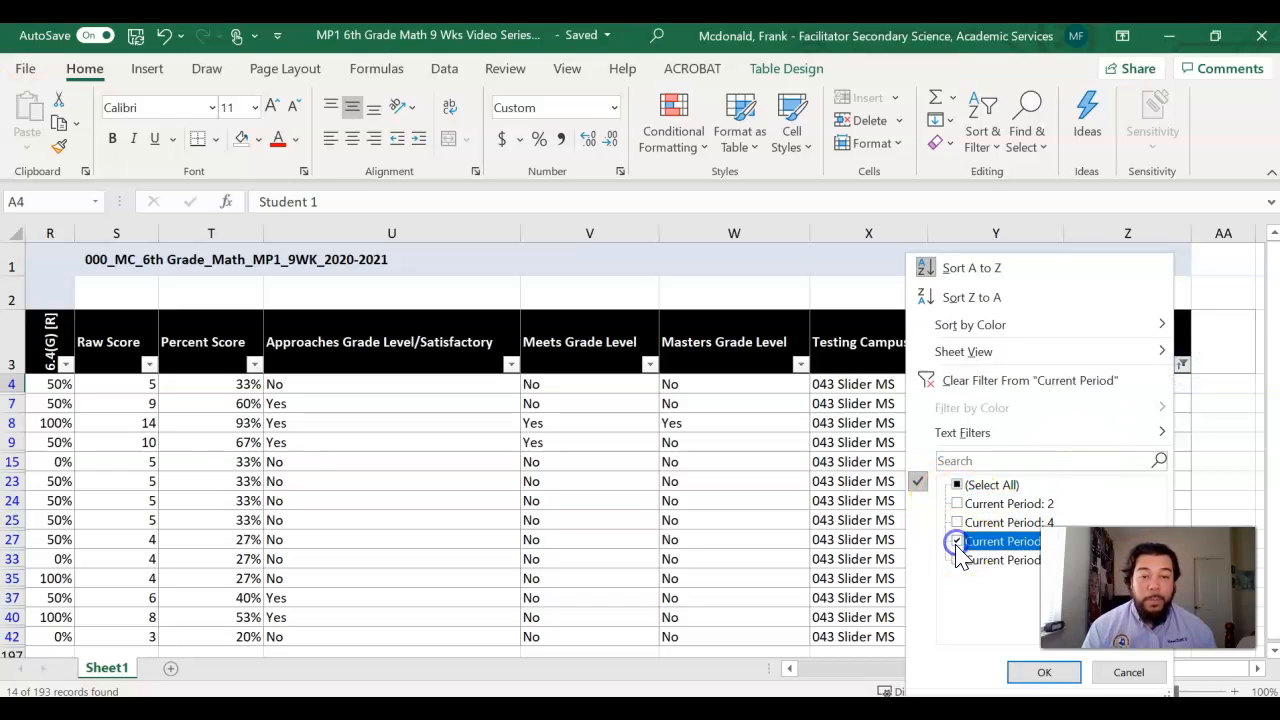
pyautogui.click(1050, 673)
pyautogui.scroll(-4, 1071, 486)
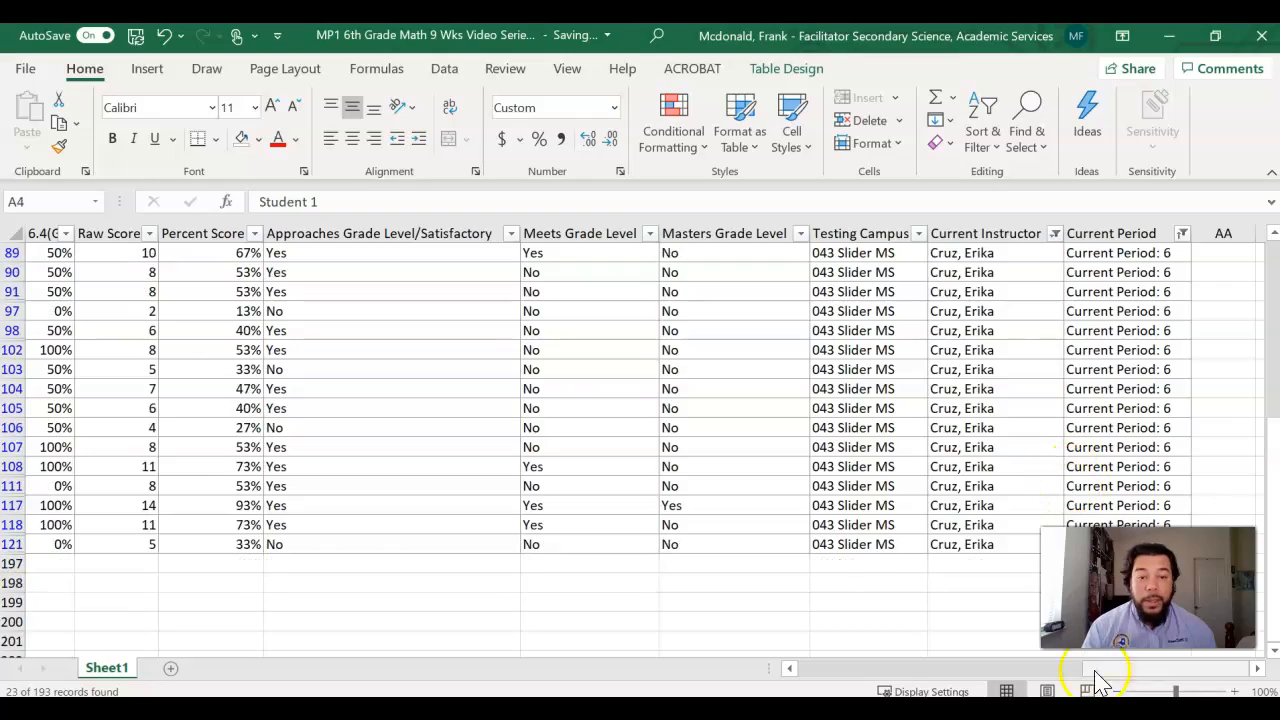
pyautogui.moveTo(1122, 680); pyautogui.dragTo(1158, 692)
pyautogui.scroll(4, 1094, 443)
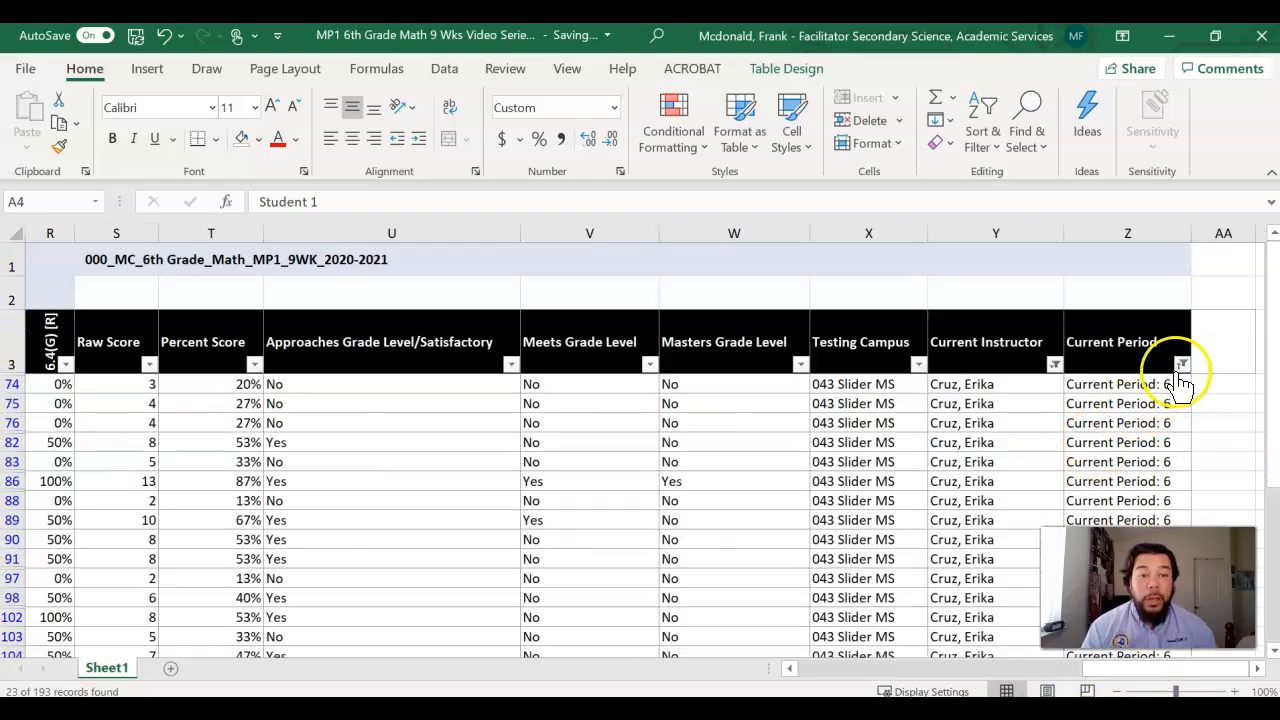
# Step: Reselect all class periods in the Current Period filter so every period of the instructor is included
pyautogui.click(1181, 366)
pyautogui.click(963, 488)
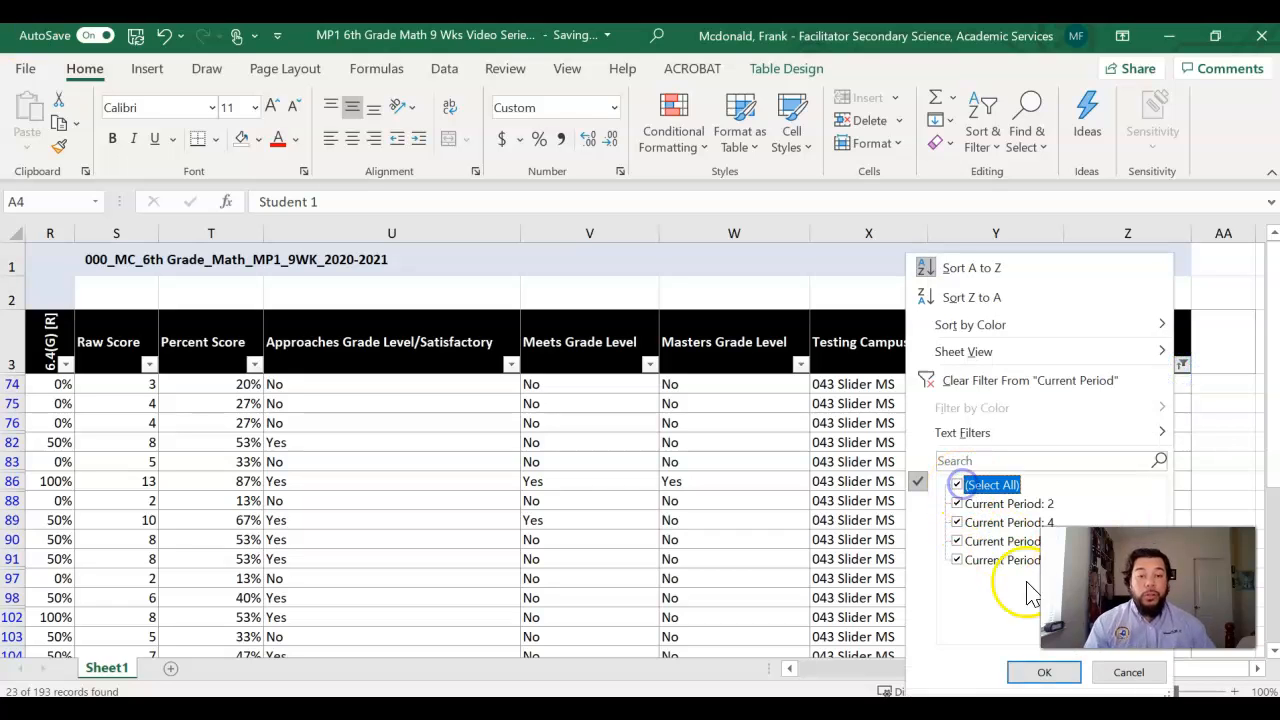
pyautogui.click(1044, 672)
# Step: Sort the instructor's rows by standard 6.3(D) [R] from largest to smallest and look through the students' results
pyautogui.moveTo(1135, 680); pyautogui.dragTo(814, 662)
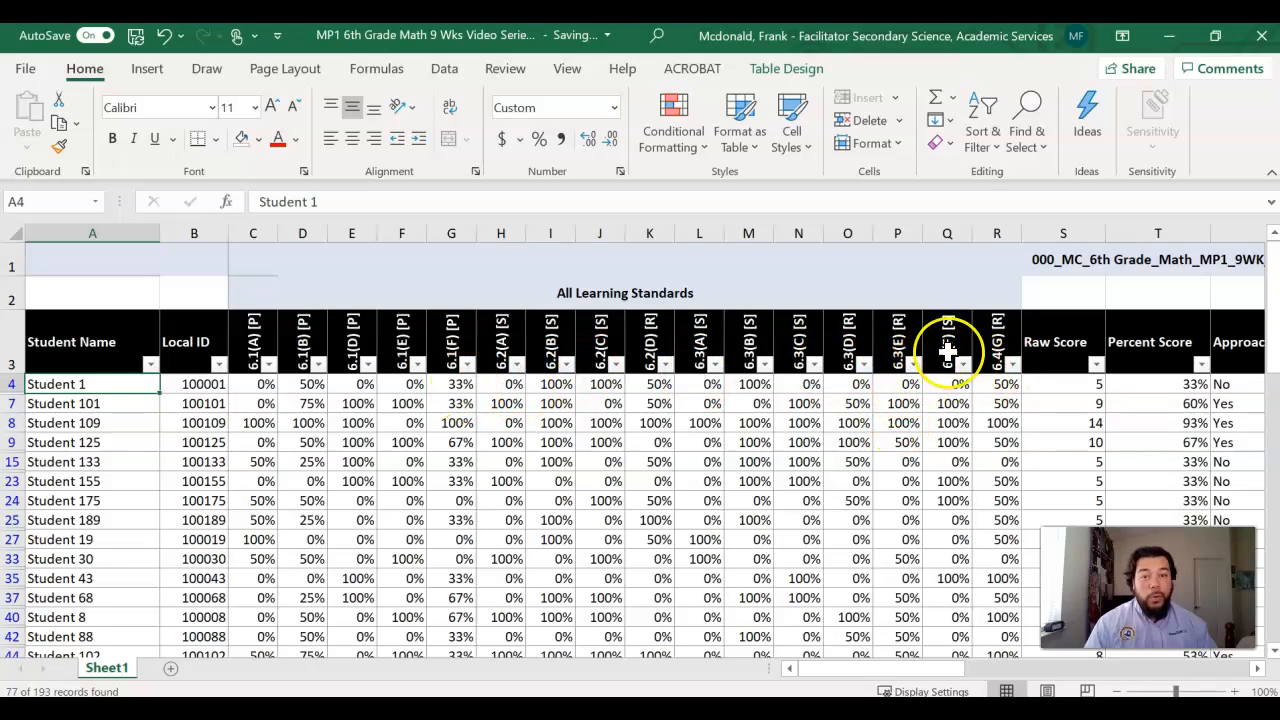
pyautogui.click(864, 366)
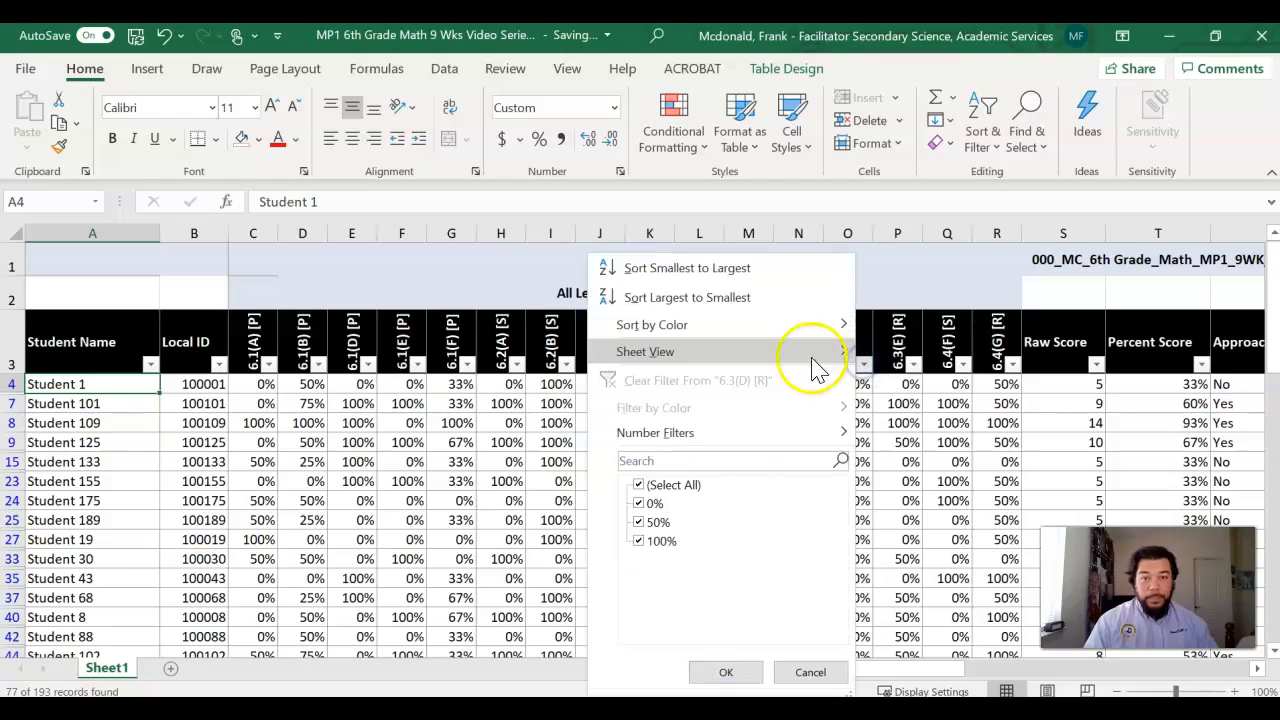
pyautogui.click(760, 300)
pyautogui.scroll(-12, 856, 440)
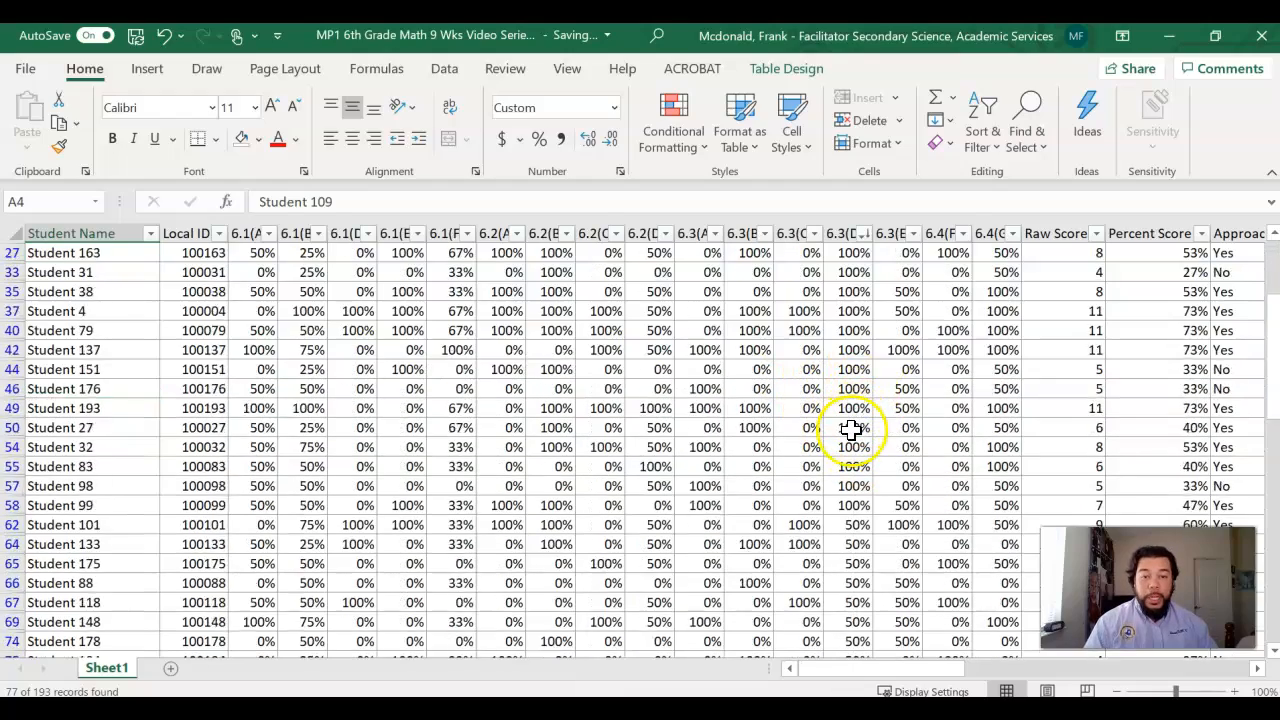
pyautogui.scroll(-14, 856, 456)
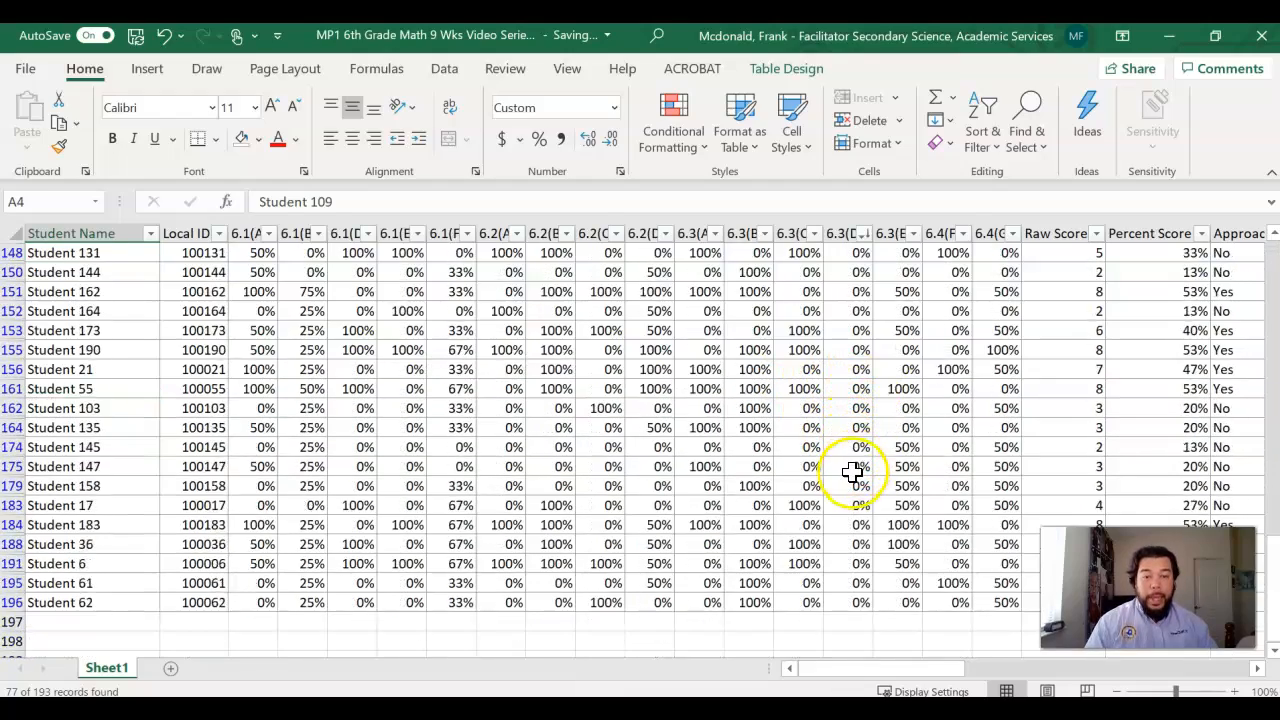
pyautogui.scroll(12, 870, 458)
pyautogui.scroll(12, 873, 458)
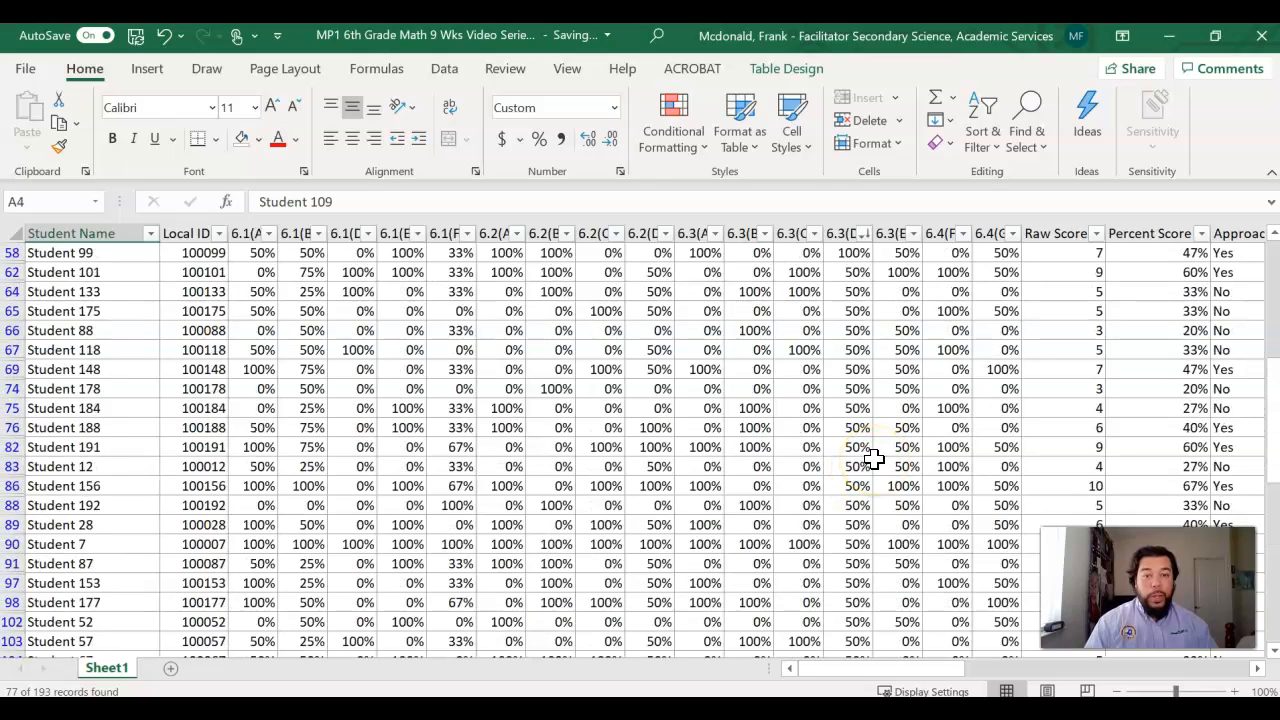
# Step: Sort the instructor's rows by Percent Score from largest to smallest and review the scores, mastery levels and student names
pyautogui.moveTo(948, 670); pyautogui.dragTo(1037, 666)
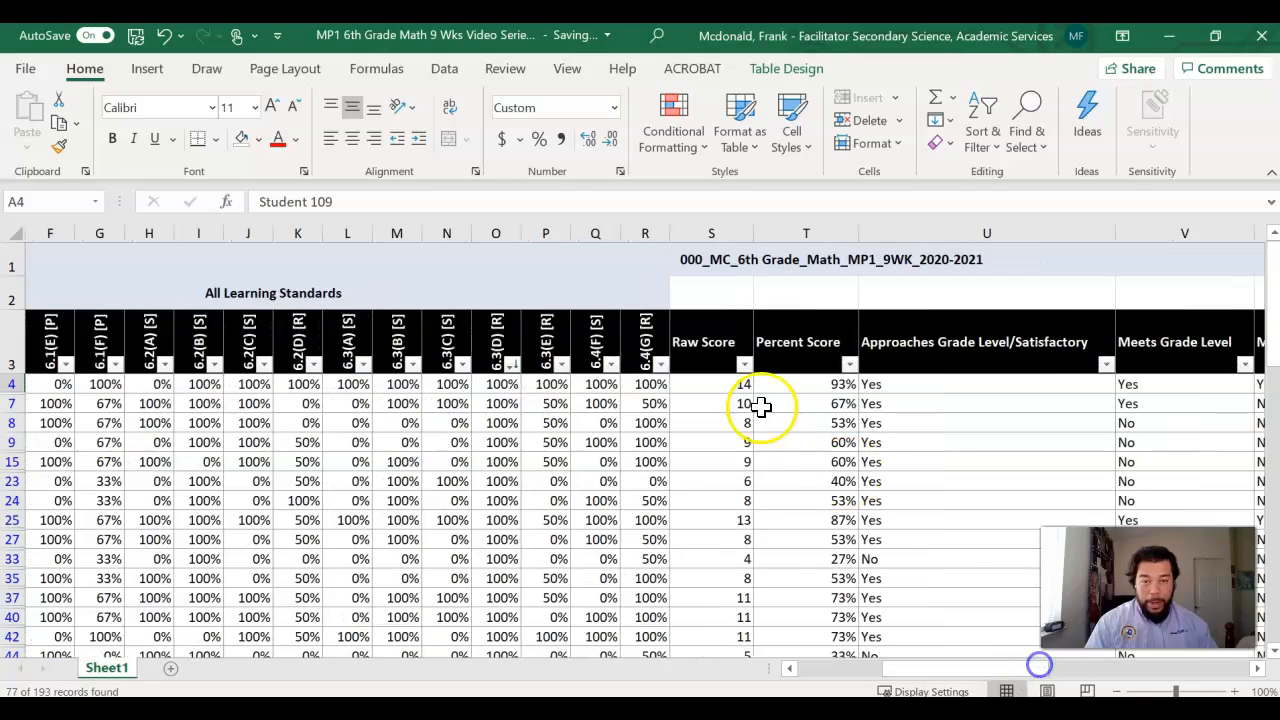
pyautogui.click(849, 366)
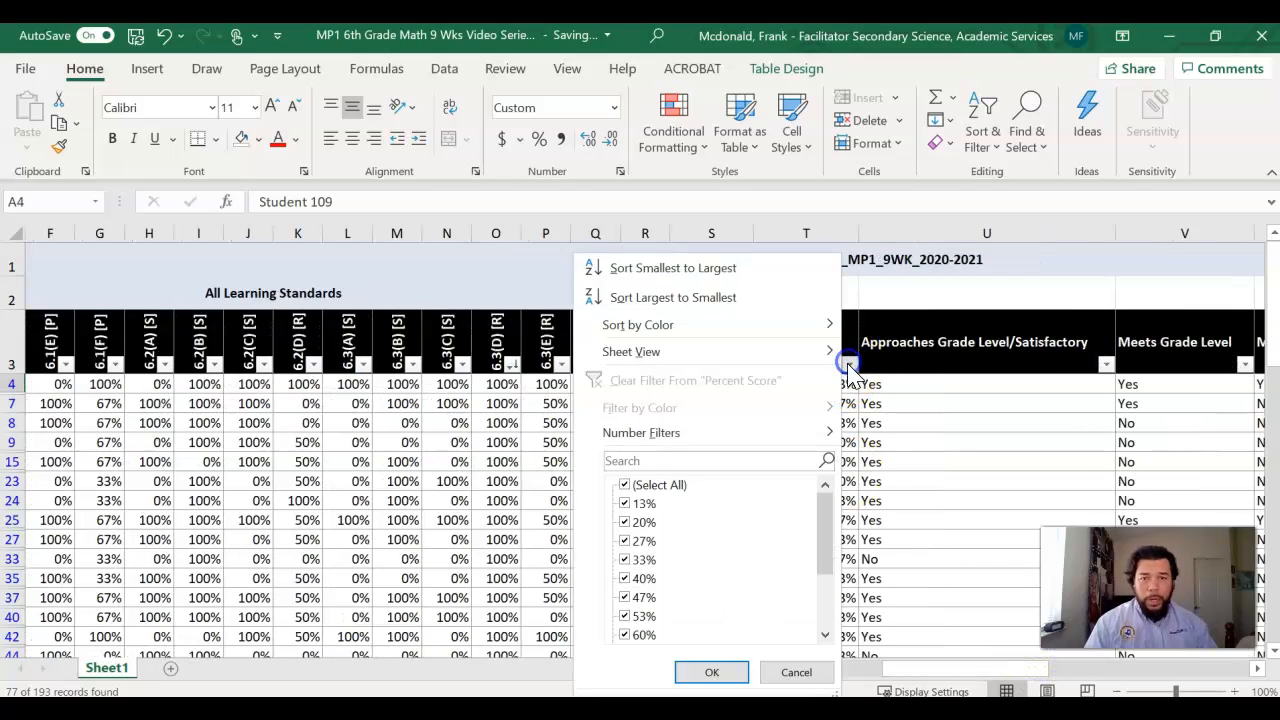
pyautogui.click(722, 303)
pyautogui.moveTo(966, 670); pyautogui.dragTo(1065, 667)
pyautogui.scroll(-1, 729, 394)
pyautogui.scroll(1, 729, 403)
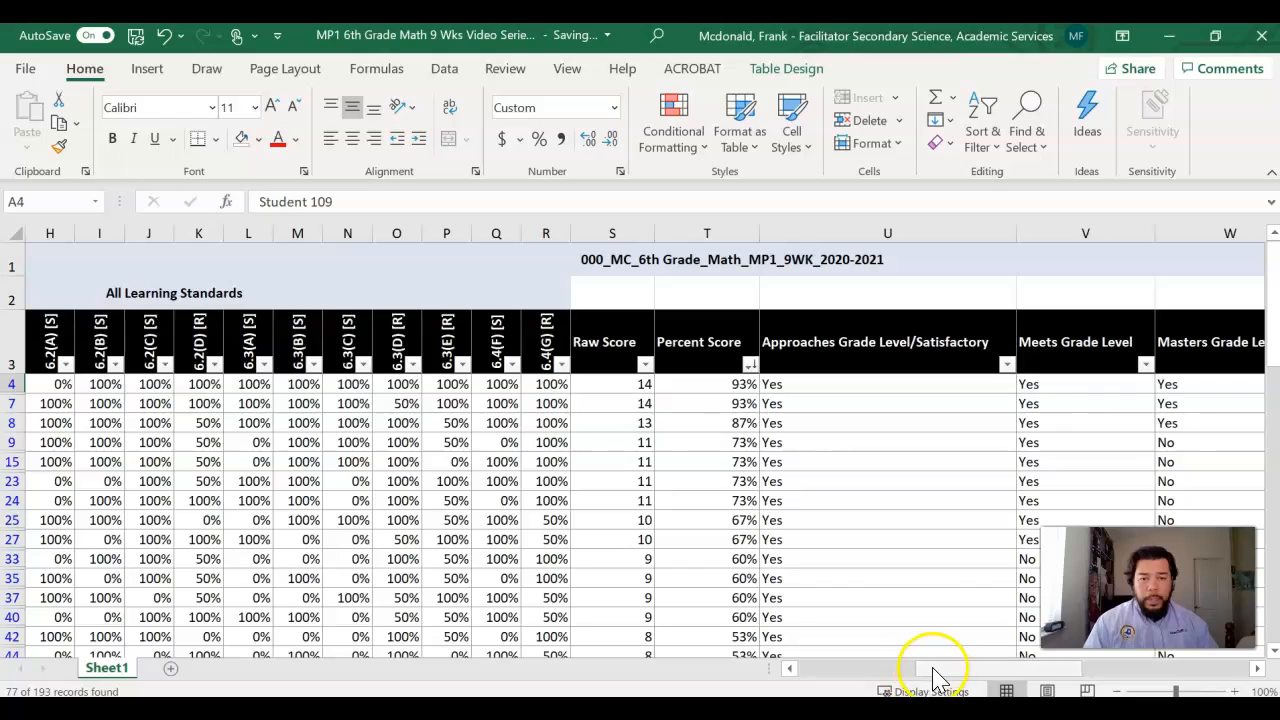
pyautogui.scroll(-6, 714, 491)
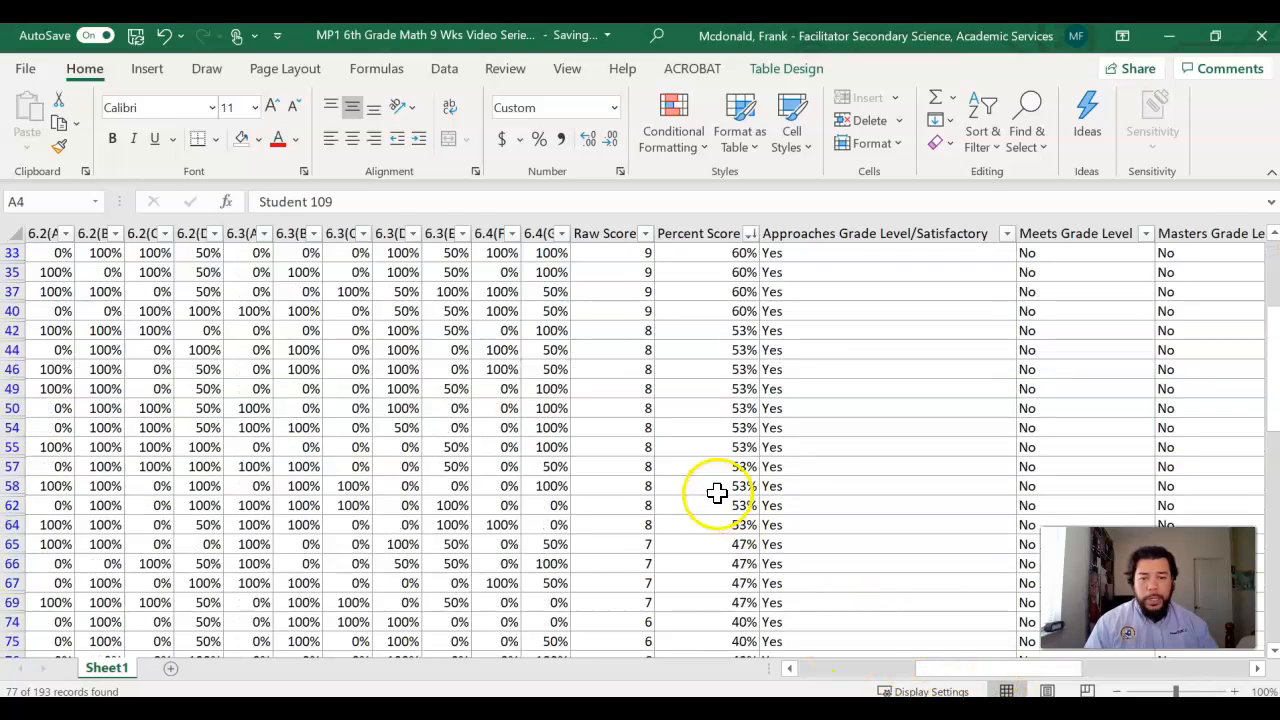
pyautogui.moveTo(977, 677); pyautogui.dragTo(795, 677)
pyautogui.scroll(6, 371, 480)
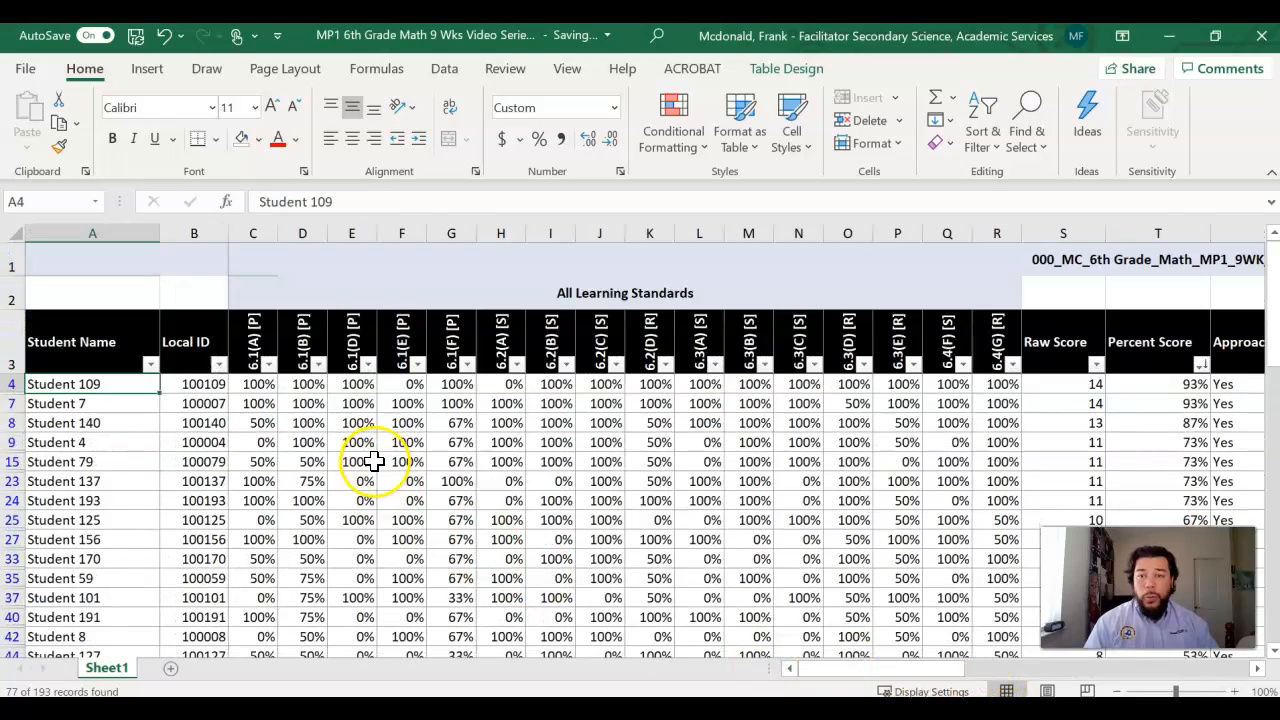